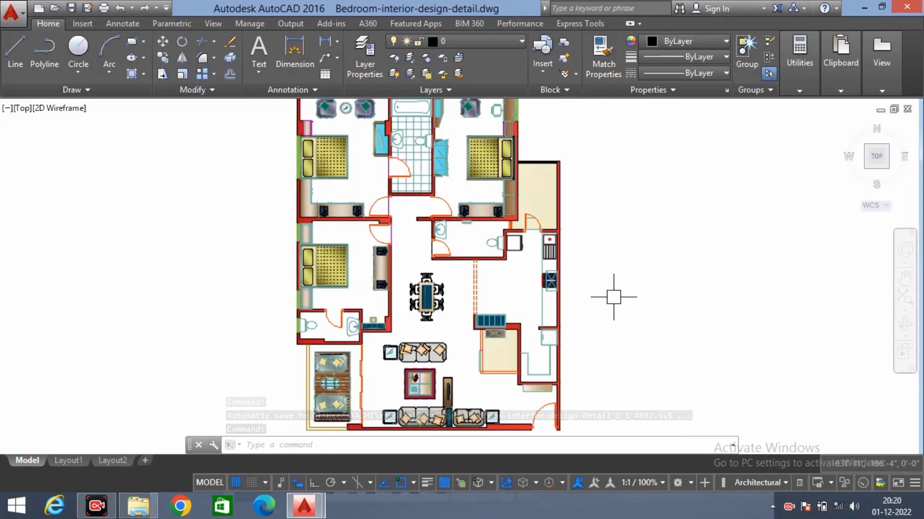
- Turn off the FUR layer so the furniture disappears from the floor plan
{"action": "middle_click_drag", "start_coordinate": [506, 258], "coordinate": [478, 273]}
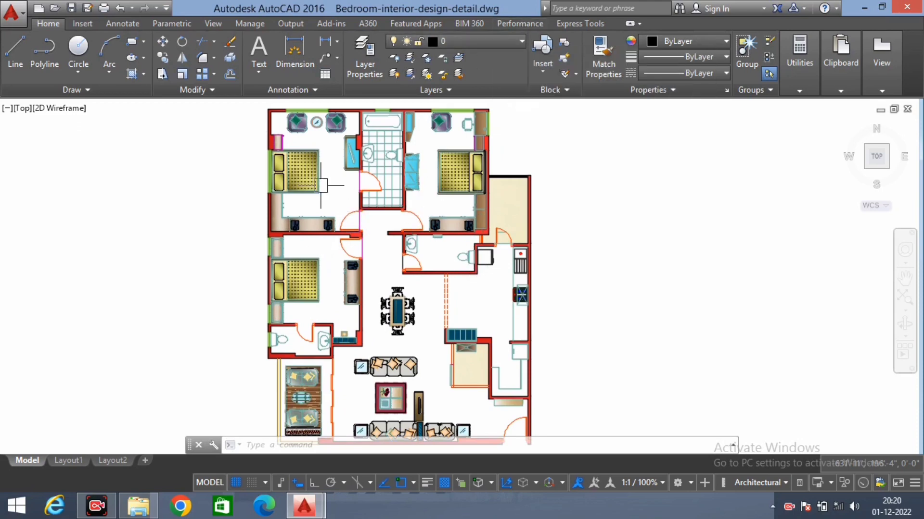
{"action": "middle_click_drag", "start_coordinate": [306, 152], "coordinate": [295, 165]}
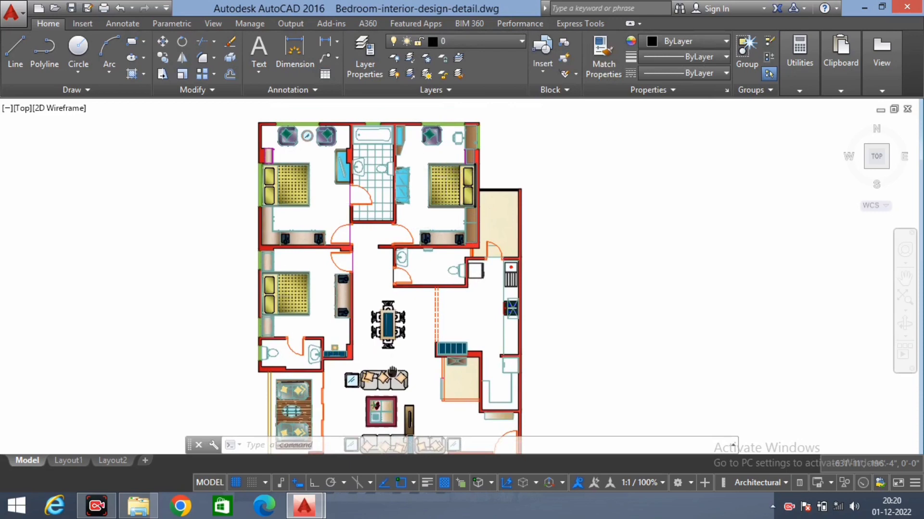
{"action": "middle_click_drag", "start_coordinate": [392, 373], "coordinate": [359, 357]}
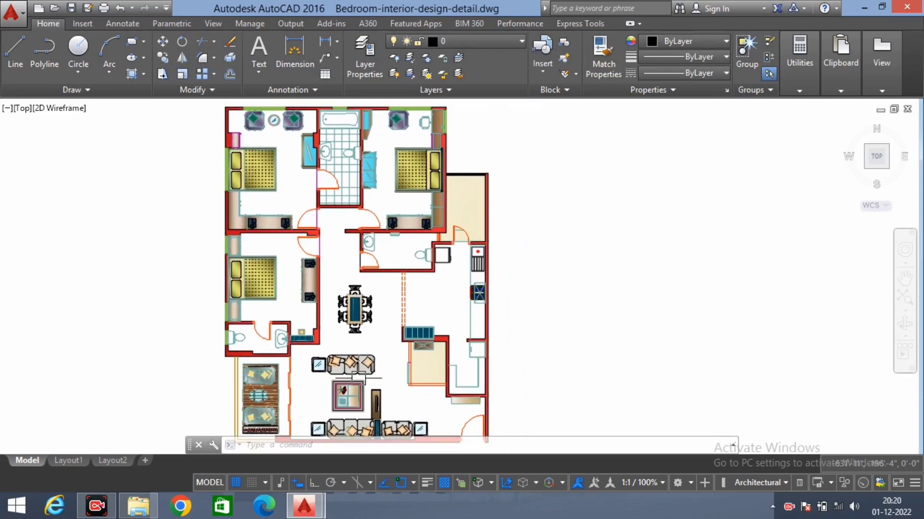
{"action": "middle_click_drag", "start_coordinate": [386, 333], "coordinate": [397, 339]}
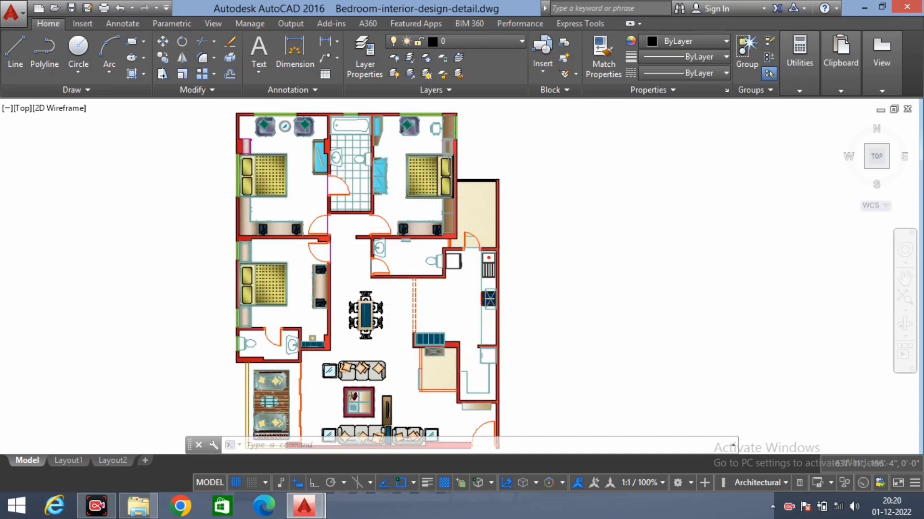
{"action": "left_click", "coordinate": [491, 42]}
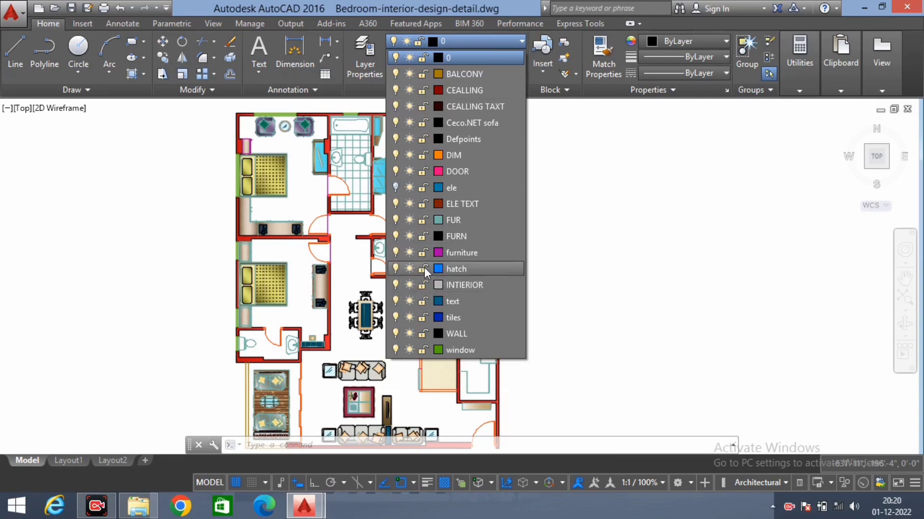
{"action": "left_click", "coordinate": [396, 217]}
{"action": "left_click", "coordinate": [291, 175]}
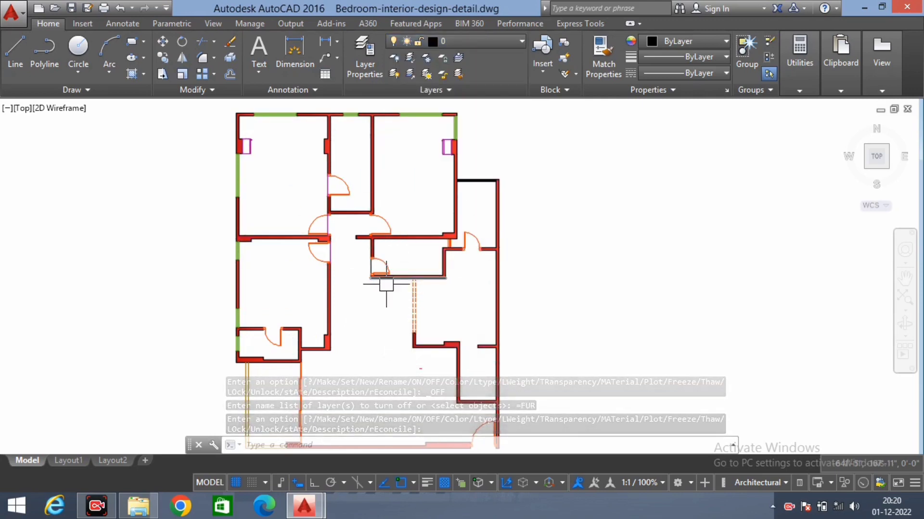
- Pan and zoom around the plan to inspect the remaining walls, doors and windows
{"action": "middle_click_drag", "start_coordinate": [389, 283], "coordinate": [419, 295]}
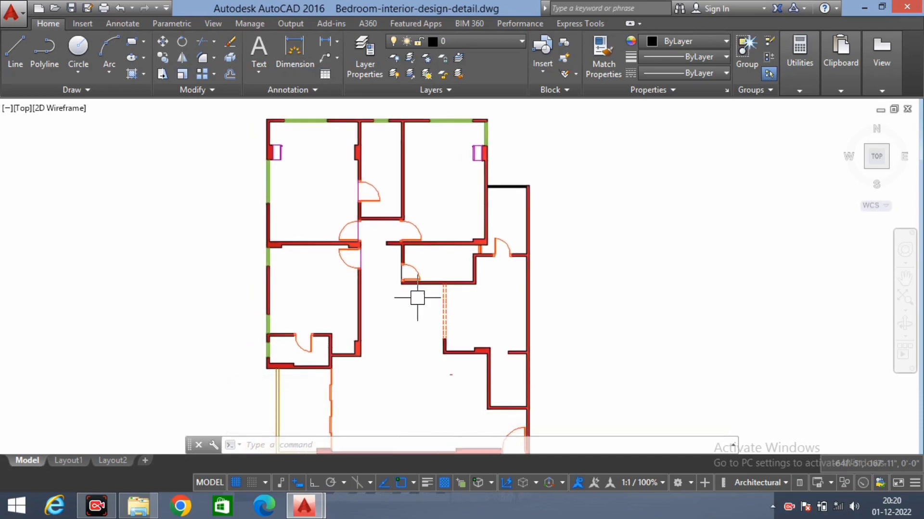
{"action": "scroll", "coordinate": [364, 208], "scroll_direction": "up", "scroll_amount": 2}
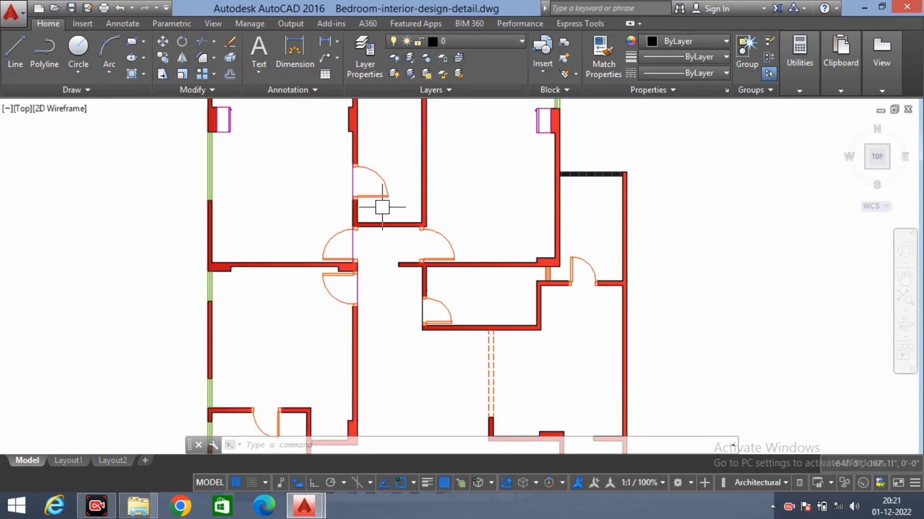
{"action": "middle_click_drag", "start_coordinate": [381, 207], "coordinate": [383, 198]}
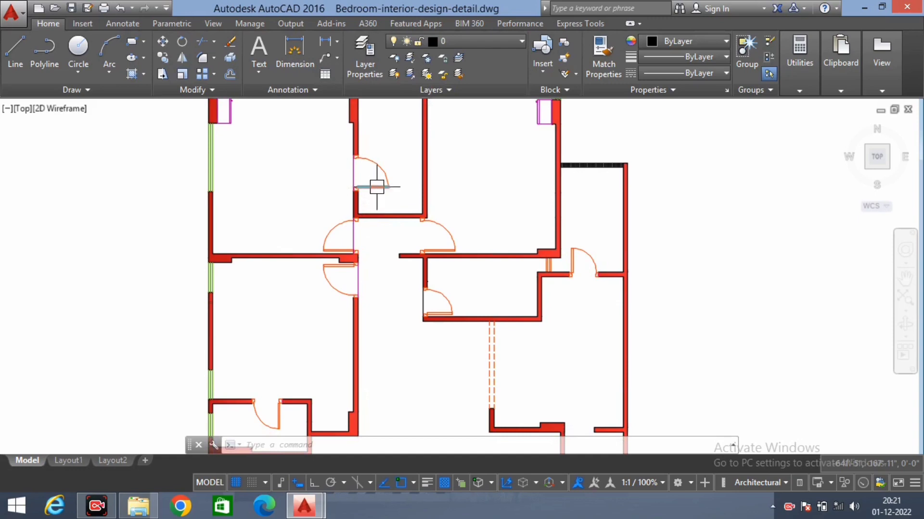
{"action": "middle_click_drag", "start_coordinate": [472, 353], "coordinate": [444, 281]}
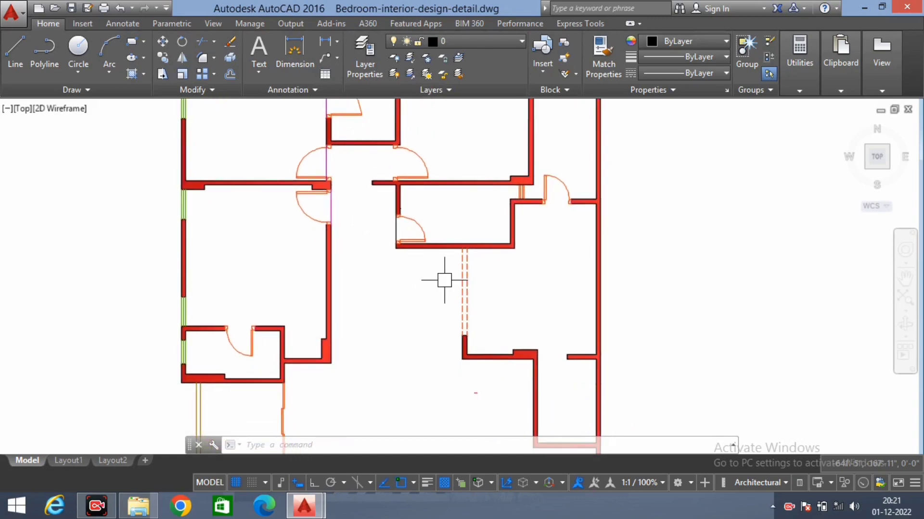
{"action": "scroll", "coordinate": [444, 280], "scroll_direction": "down", "scroll_amount": 2}
{"action": "middle_click_drag", "start_coordinate": [463, 319], "coordinate": [458, 330]}
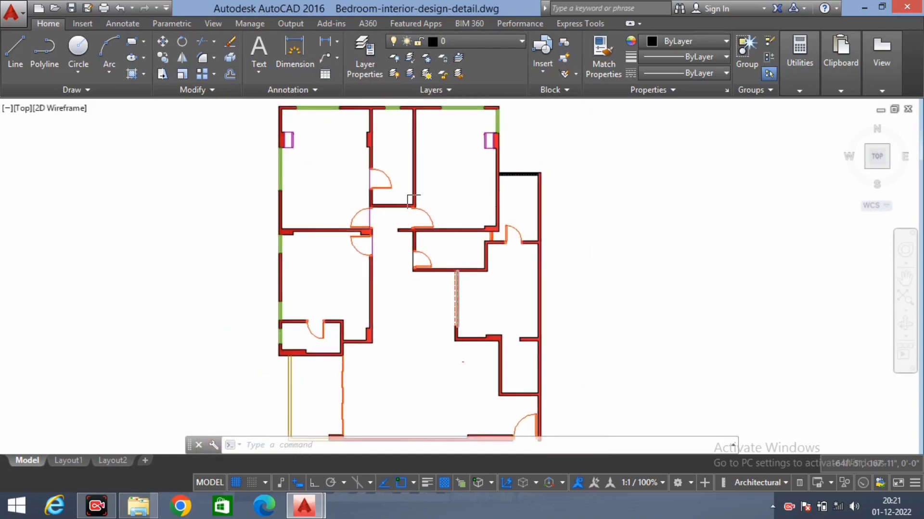
{"action": "left_click", "coordinate": [472, 45]}
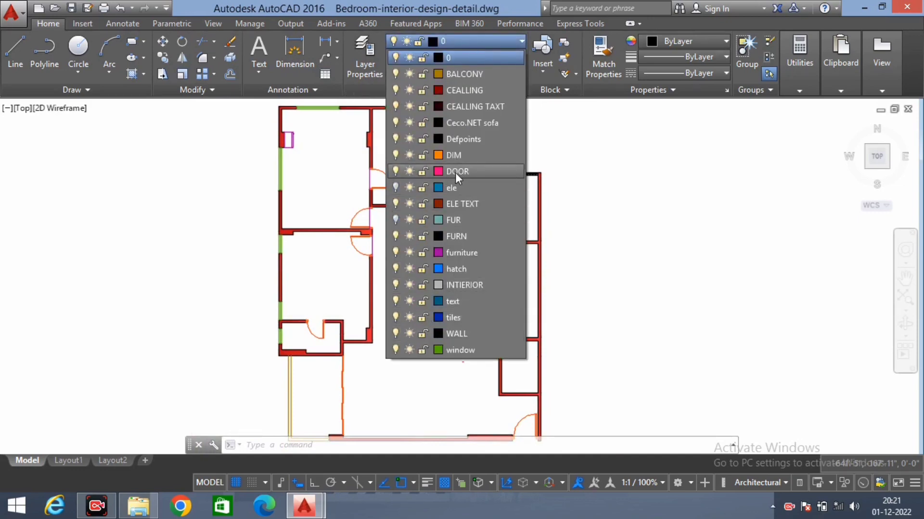
- Turn off the DOOR layer and pan and zoom to inspect the plan without door swings
{"action": "left_click", "coordinate": [394, 171]}
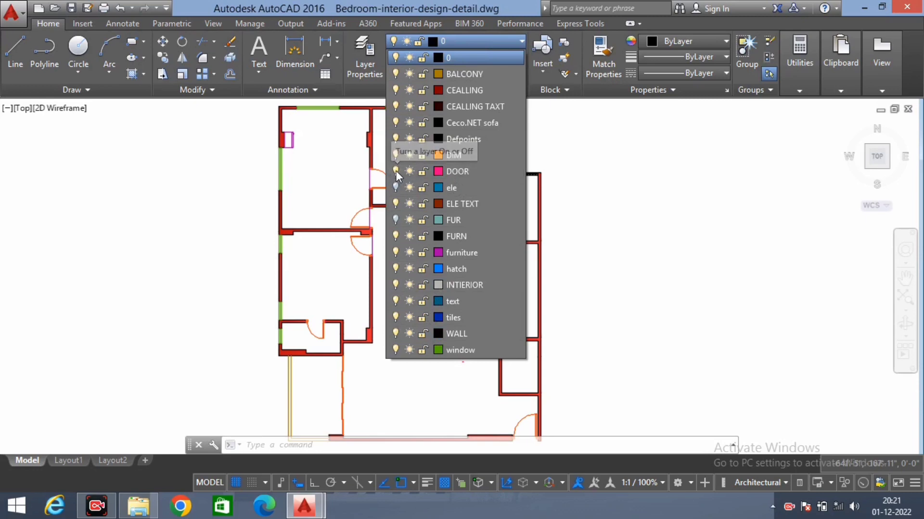
{"action": "left_click", "coordinate": [338, 188]}
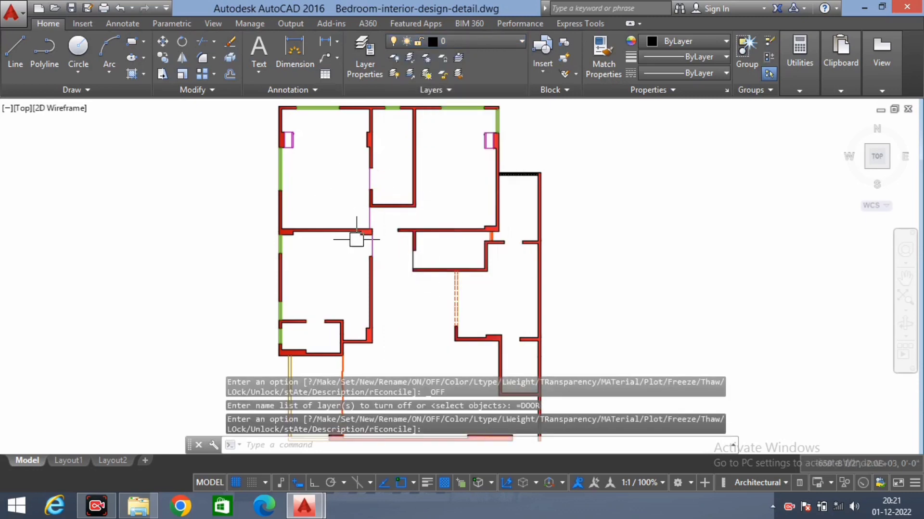
{"action": "middle_click_drag", "start_coordinate": [414, 325], "coordinate": [404, 300]}
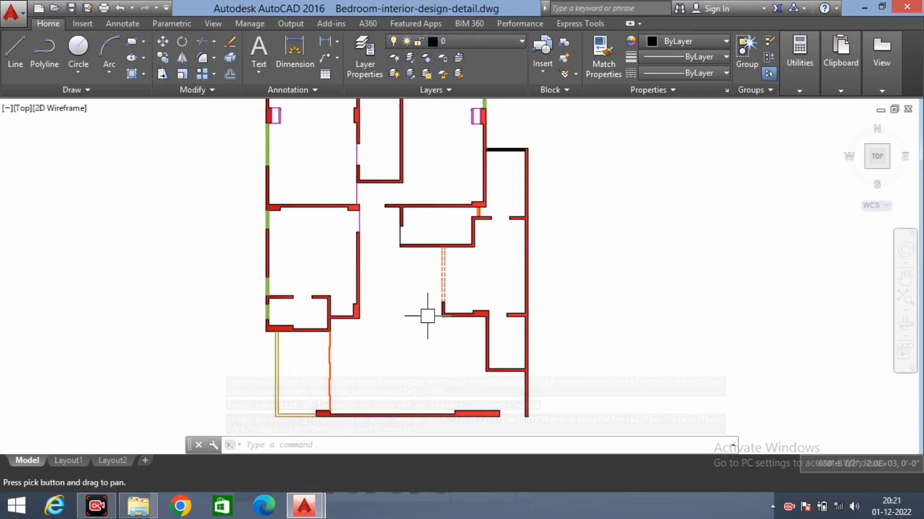
{"action": "middle_click_drag", "start_coordinate": [430, 286], "coordinate": [433, 348]}
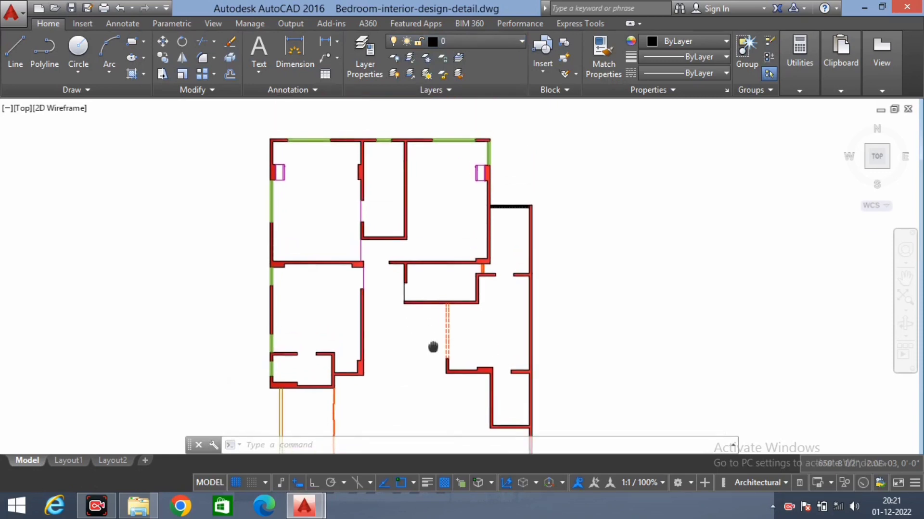
{"action": "scroll", "coordinate": [320, 146], "scroll_direction": "up", "scroll_amount": 2}
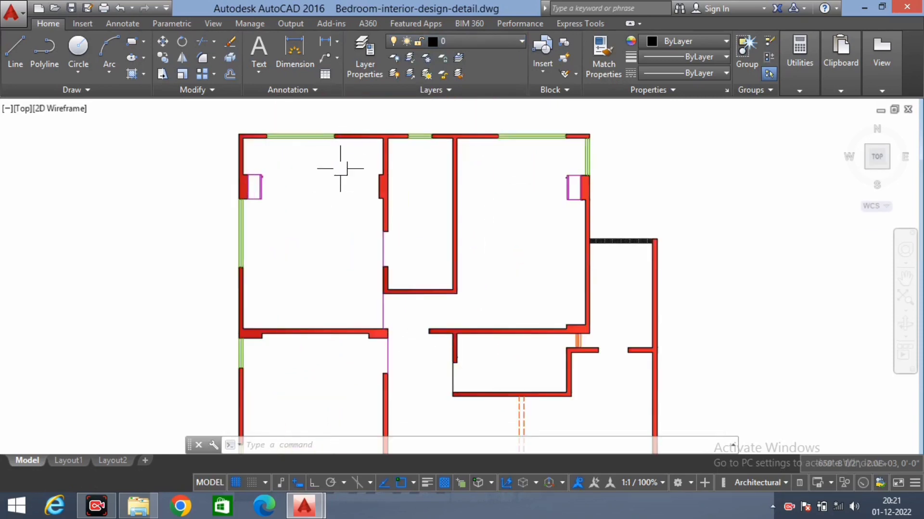
{"action": "middle_click_drag", "start_coordinate": [344, 174], "coordinate": [338, 178]}
{"action": "scroll", "coordinate": [413, 275], "scroll_direction": "down", "scroll_amount": 2}
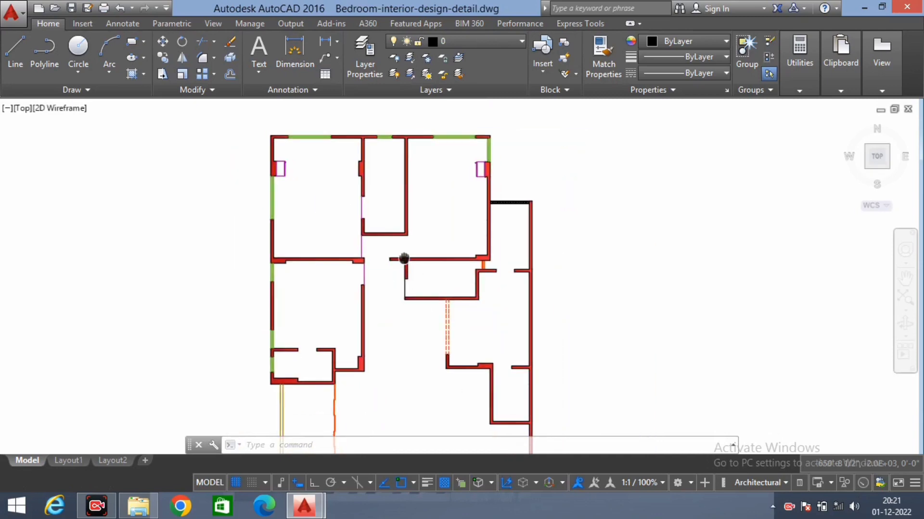
{"action": "middle_click_drag", "start_coordinate": [409, 270], "coordinate": [388, 226]}
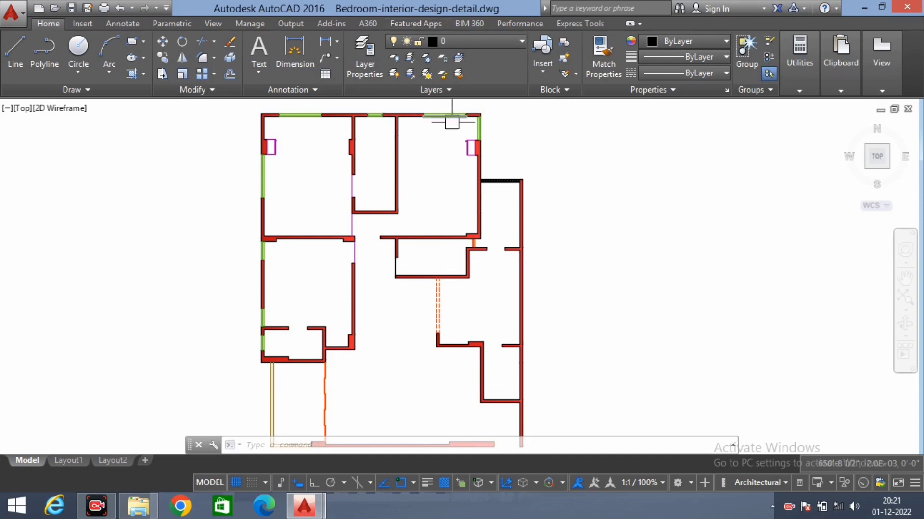
{"action": "middle_click_drag", "start_coordinate": [419, 178], "coordinate": [406, 181]}
- Turn the FUR and DOOR layers back on so furniture and doors reappear
{"action": "left_click", "coordinate": [469, 39]}
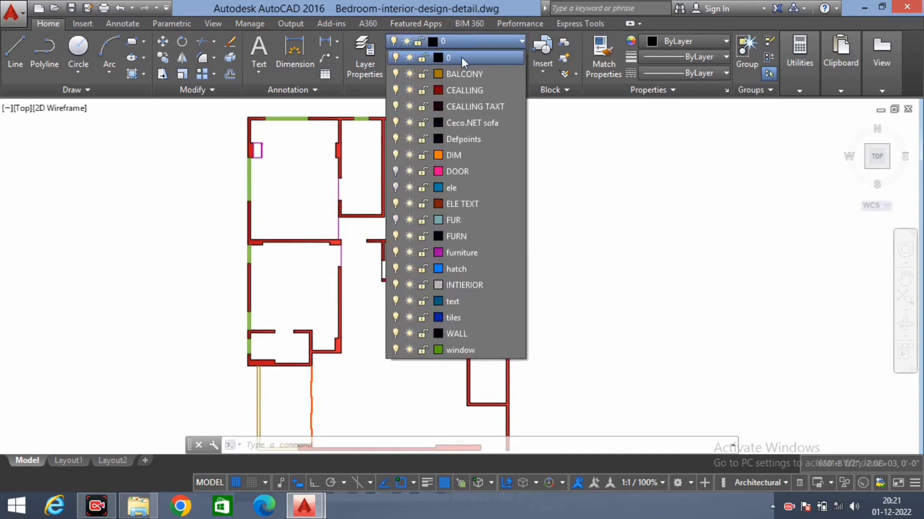
{"action": "left_click", "coordinate": [394, 220]}
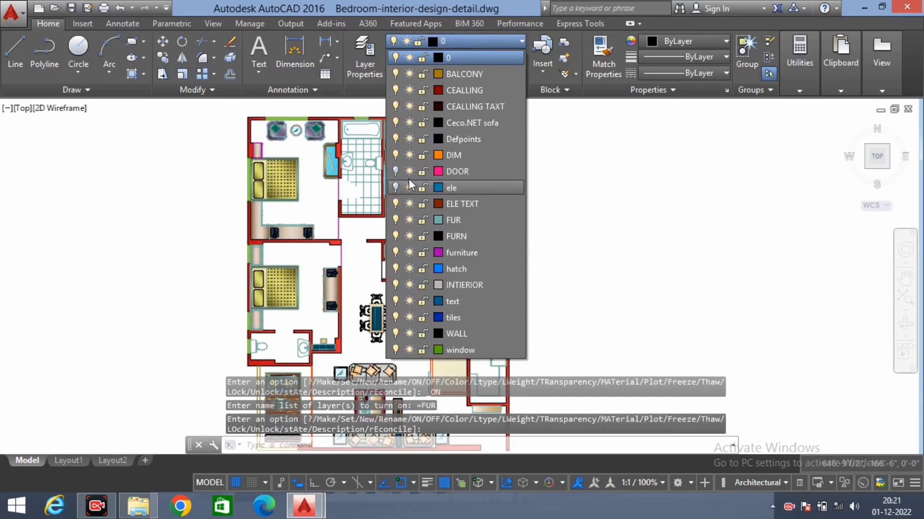
{"action": "left_click", "coordinate": [395, 172]}
{"action": "left_click", "coordinate": [323, 183]}
{"action": "scroll", "coordinate": [323, 183], "scroll_direction": "down", "scroll_amount": 2}
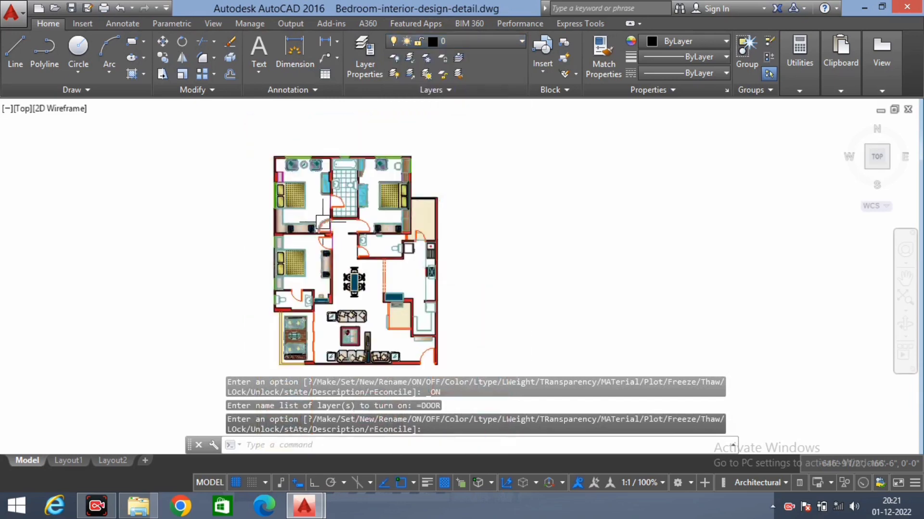
{"action": "scroll", "coordinate": [371, 270], "scroll_direction": "up", "scroll_amount": 2}
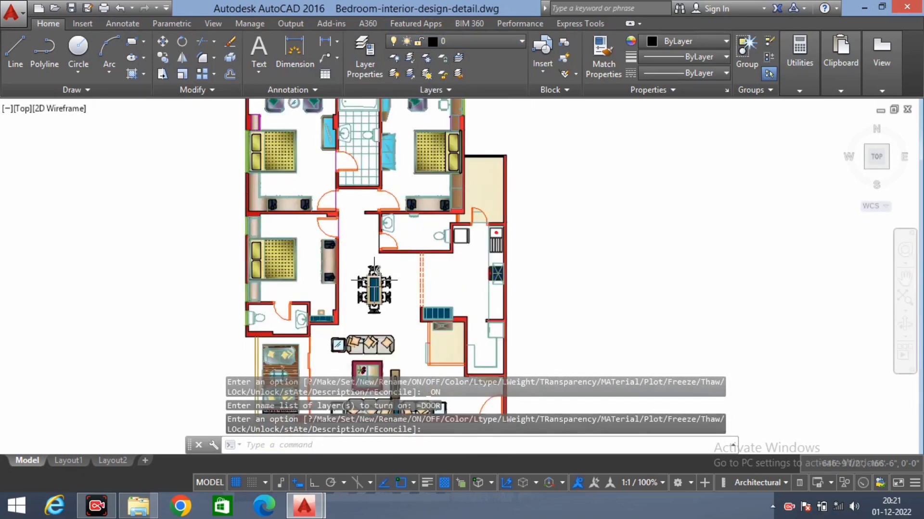
{"action": "scroll", "coordinate": [388, 289], "scroll_direction": "down", "scroll_amount": 2}
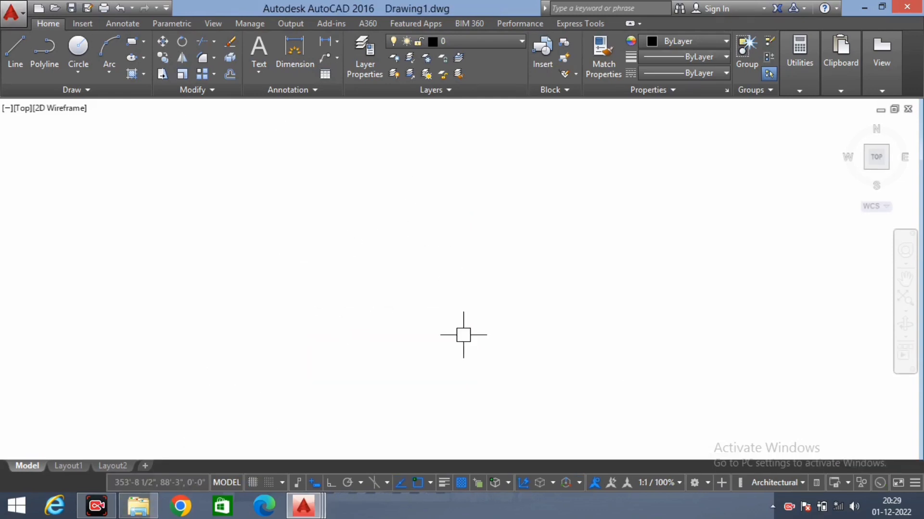
- Check the Layer dropdown of Drawing1.dwg, which lists only layer 0
{"action": "left_click", "coordinate": [483, 38]}
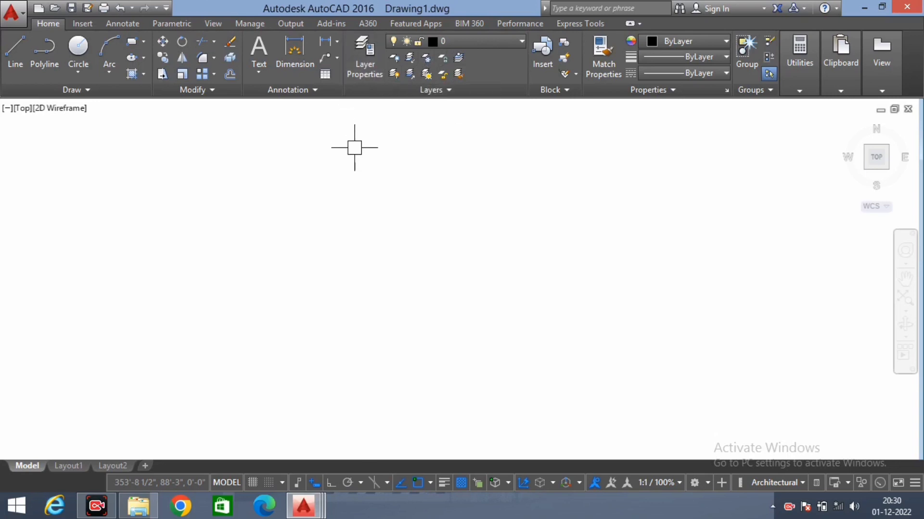
- Open Layer Properties Manager with LA and create a new layer named 1.WALL
{"action": "type", "text": "LA"}
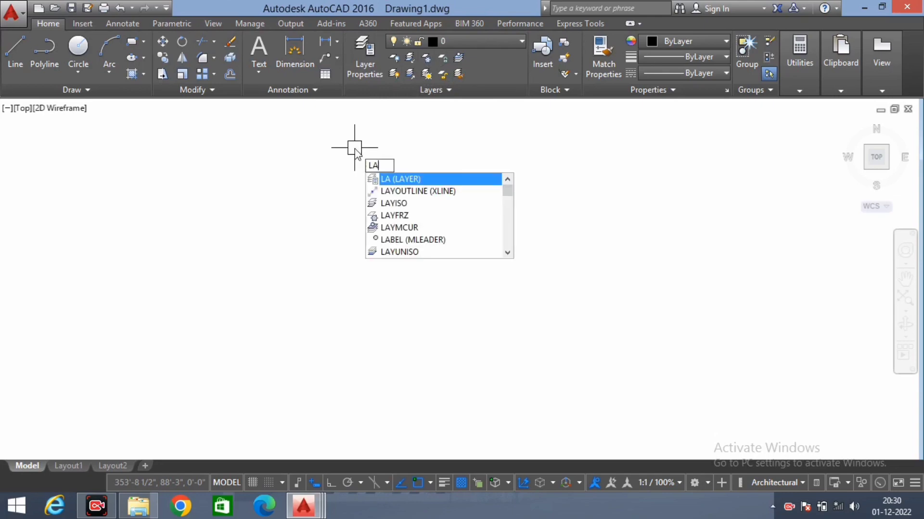
{"action": "key", "text": "Return"}
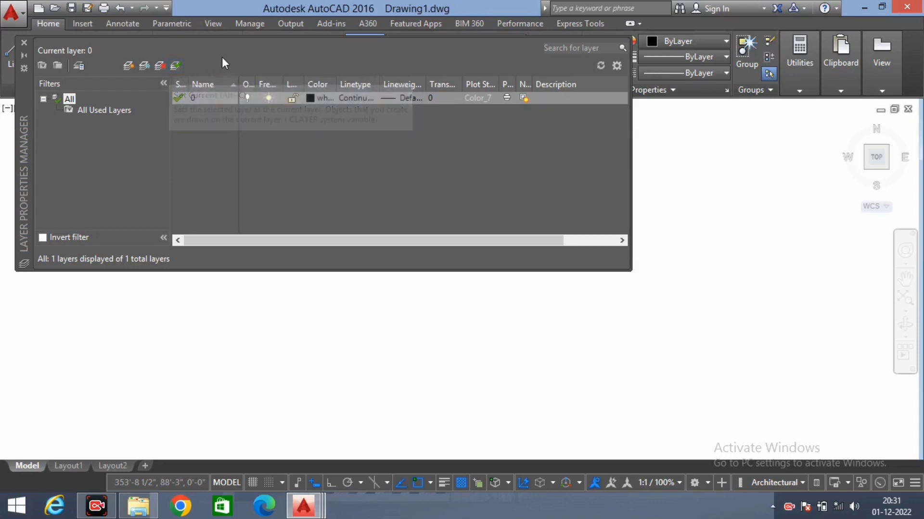
{"action": "left_click", "coordinate": [129, 67]}
{"action": "type", "text": "1."}
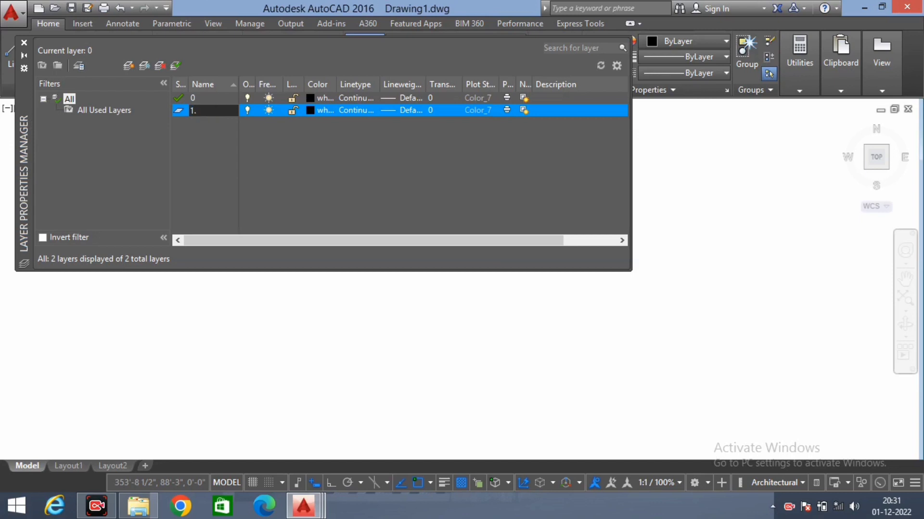
{"action": "type", "text": "WALL"}
- Set the 1.WALL layer colour to 14 and make sure the layer stays on
{"action": "left_click", "coordinate": [312, 114]}
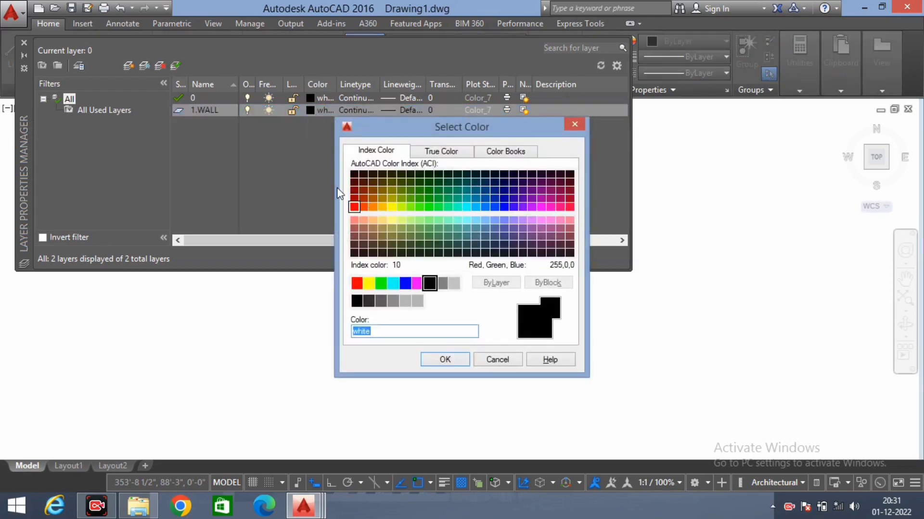
{"action": "left_click", "coordinate": [355, 190]}
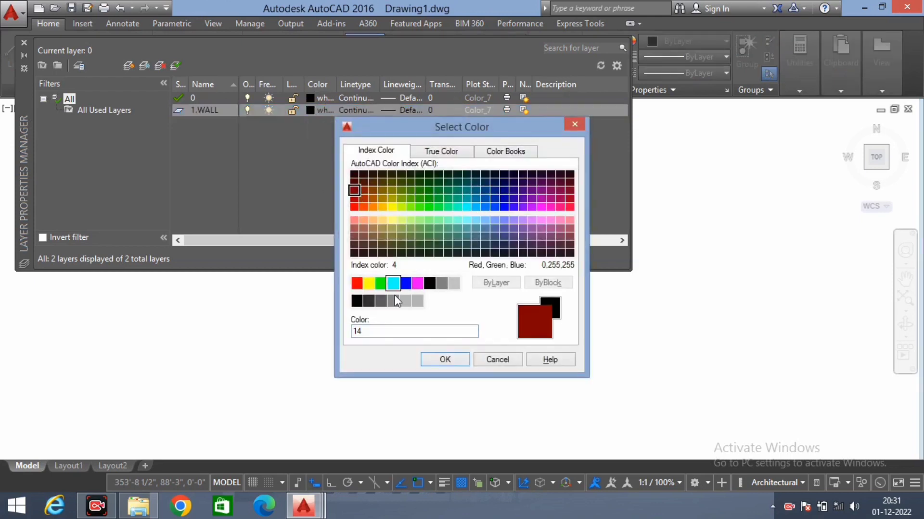
{"action": "left_click", "coordinate": [444, 359]}
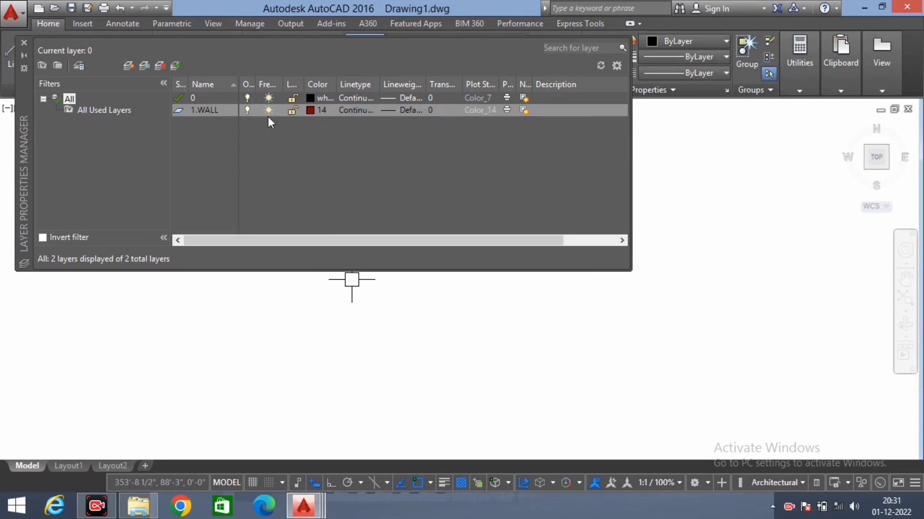
{"action": "left_click", "coordinate": [248, 110]}
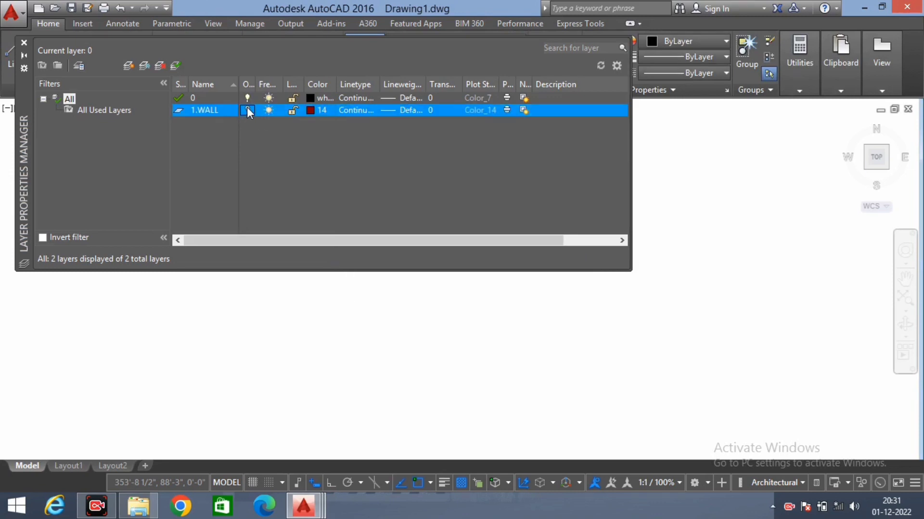
{"action": "left_click", "coordinate": [248, 110]}
- Keep 1.WALL on the Continuous linetype and give it a 0.014" lineweight
{"action": "left_click", "coordinate": [356, 110]}
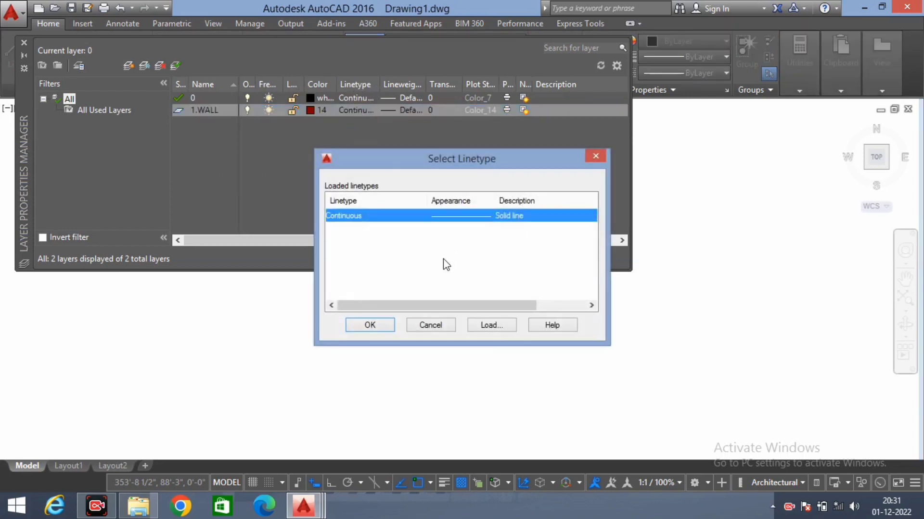
{"action": "left_click", "coordinate": [595, 156]}
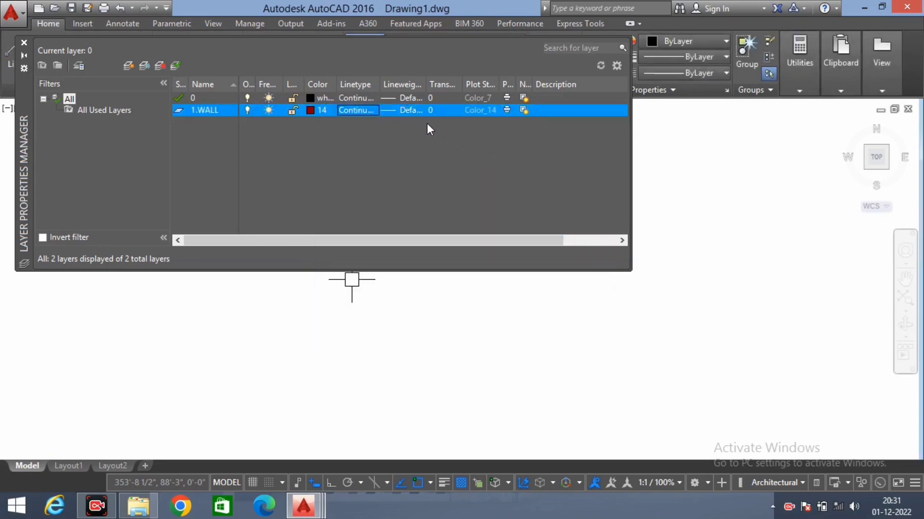
{"action": "left_click", "coordinate": [398, 112]}
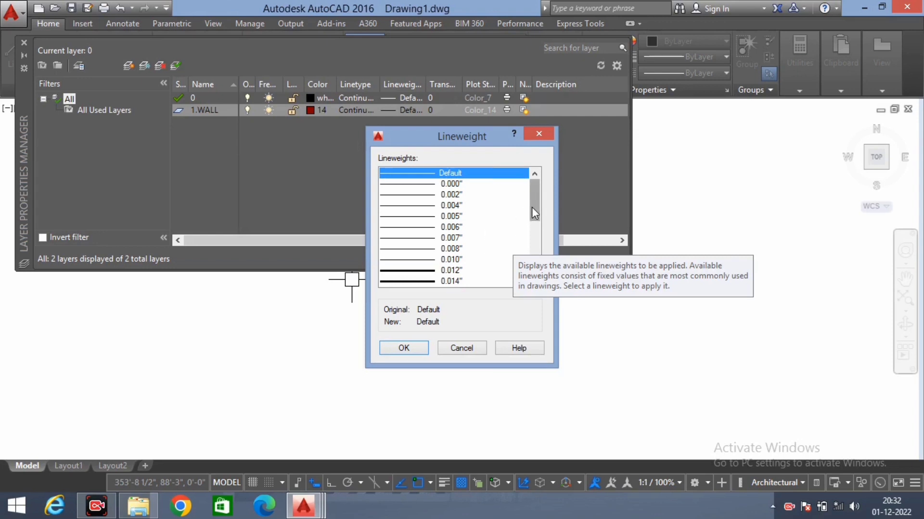
{"action": "left_click_drag", "start_coordinate": [532, 209], "coordinate": [532, 218]}
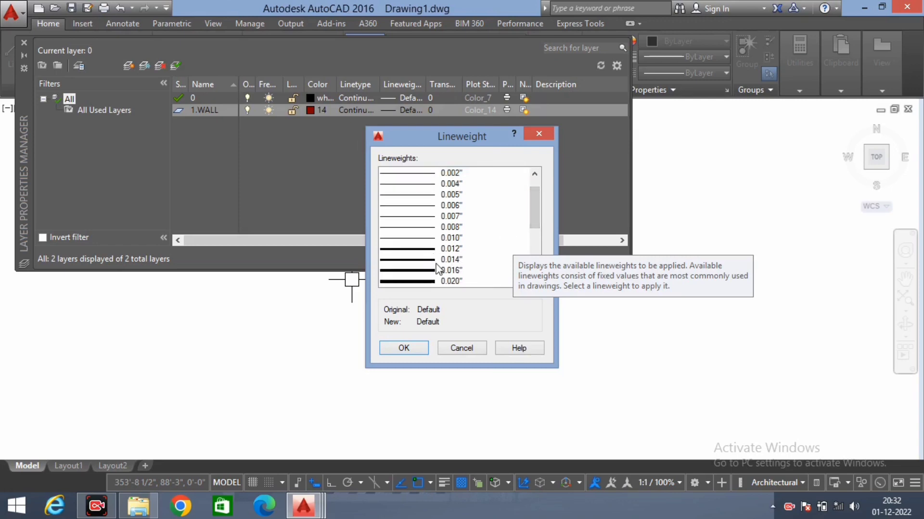
{"action": "left_click", "coordinate": [422, 261]}
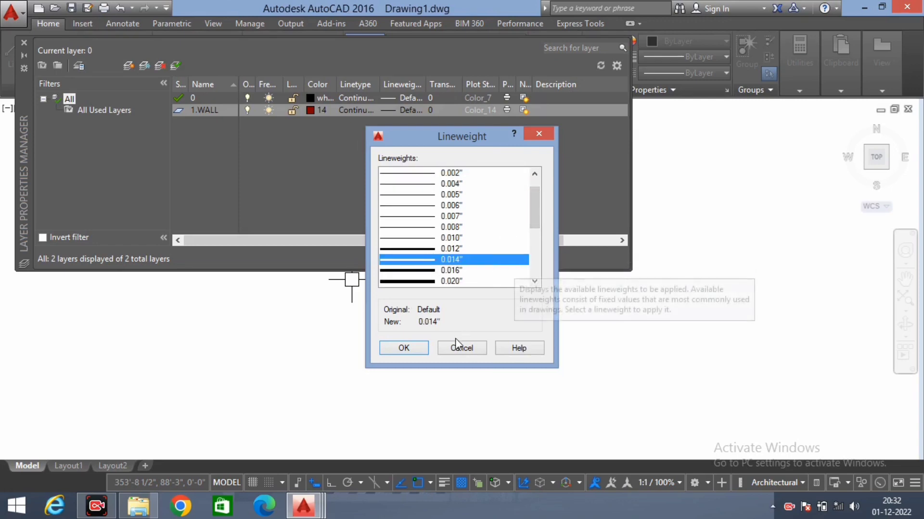
{"action": "left_click", "coordinate": [417, 348]}
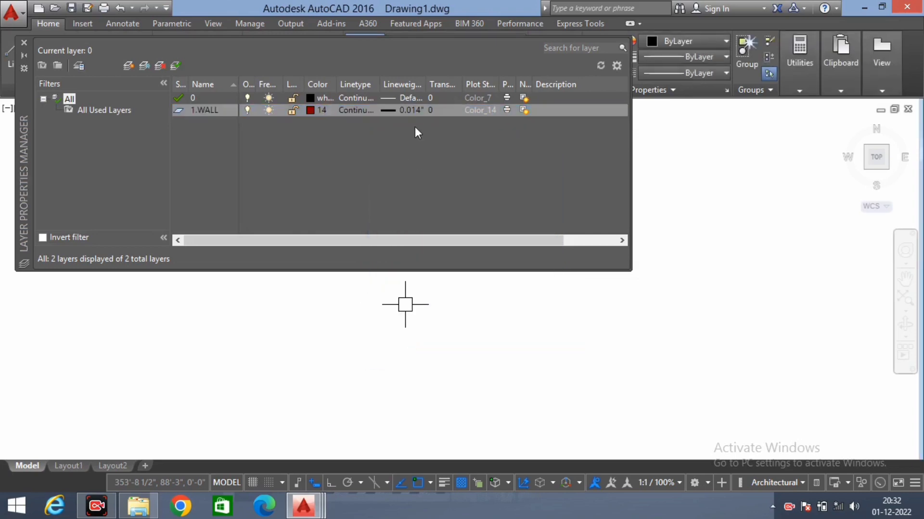
- Create a new layer named 2.WINDOW with blue colour 154
{"action": "left_click", "coordinate": [507, 110]}
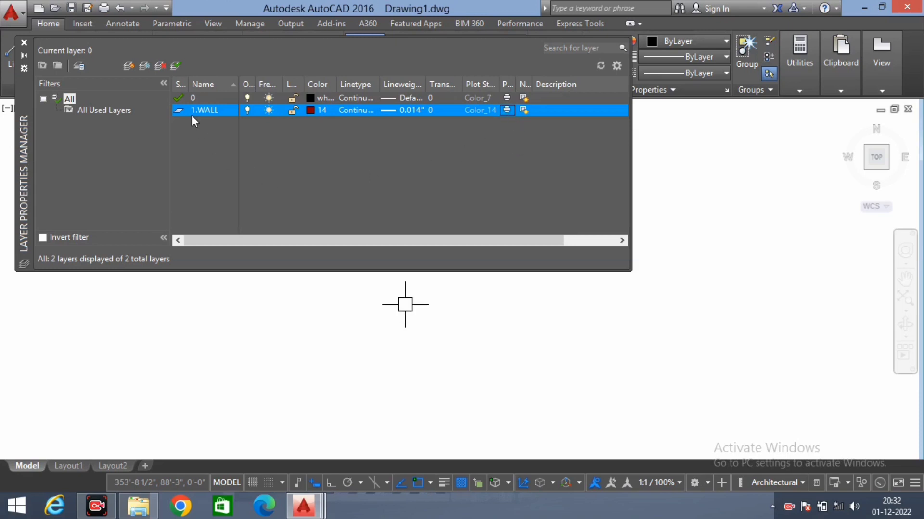
{"action": "left_click", "coordinate": [128, 64]}
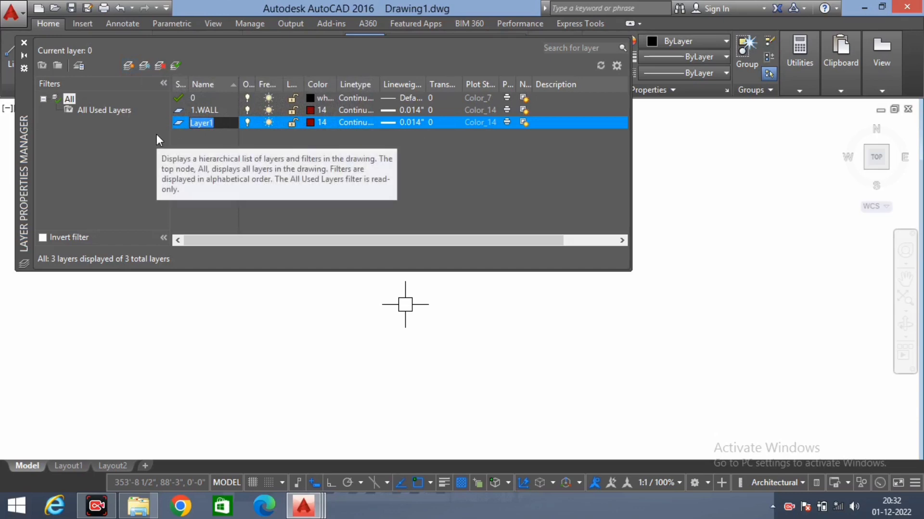
{"action": "type", "text": "2."}
{"action": "type", "text": "W"}
{"action": "type", "text": "INDOW"}
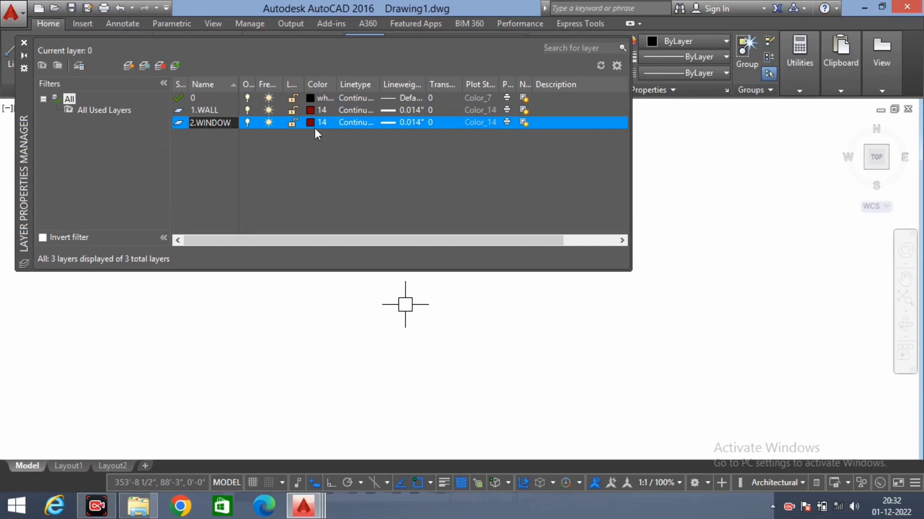
{"action": "left_click", "coordinate": [310, 122]}
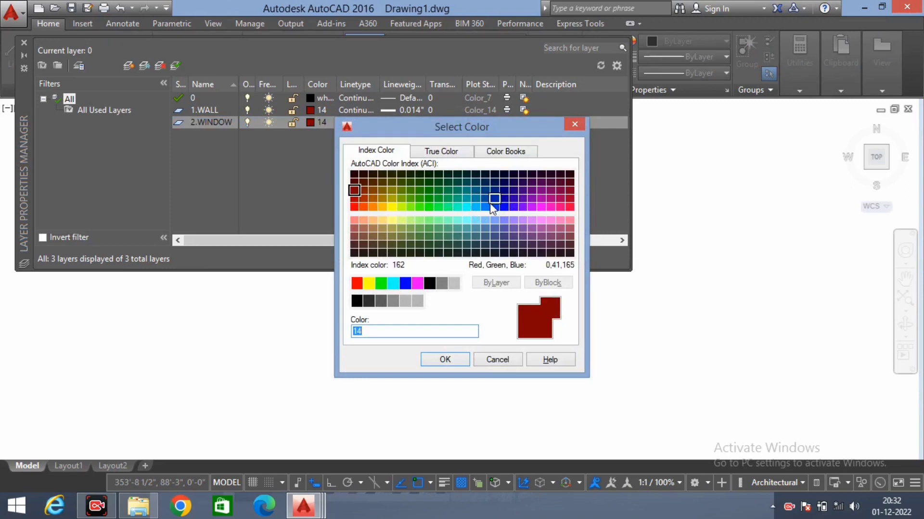
{"action": "left_click", "coordinate": [484, 191]}
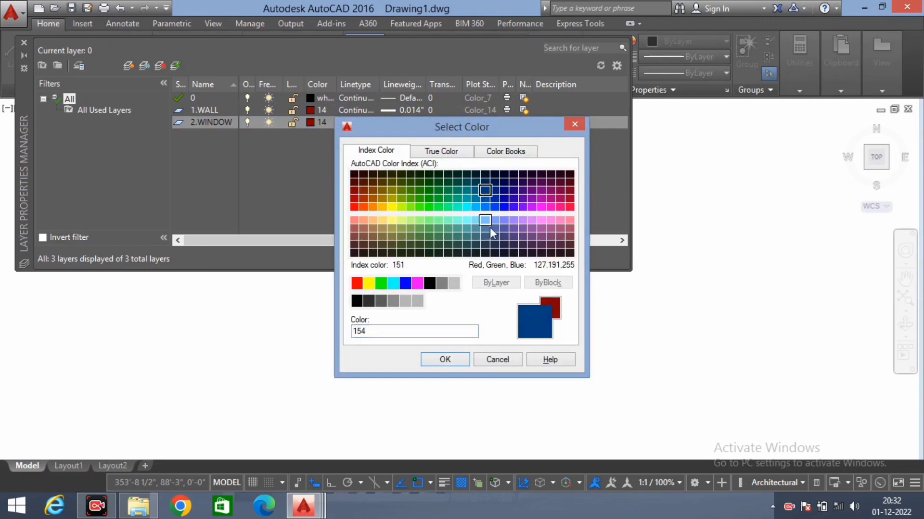
{"action": "left_click", "coordinate": [455, 359]}
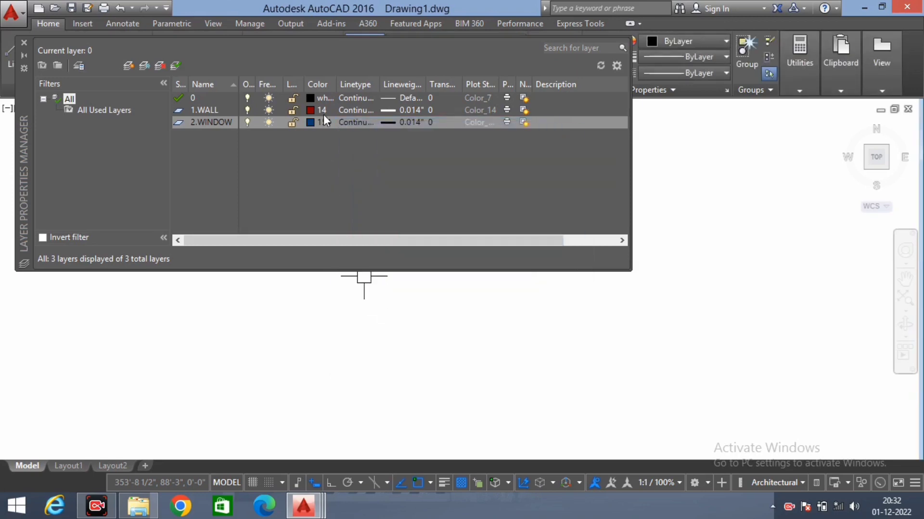
- Set the 2.WINDOW layer lineweight to 0.005"
{"action": "left_click", "coordinate": [388, 122]}
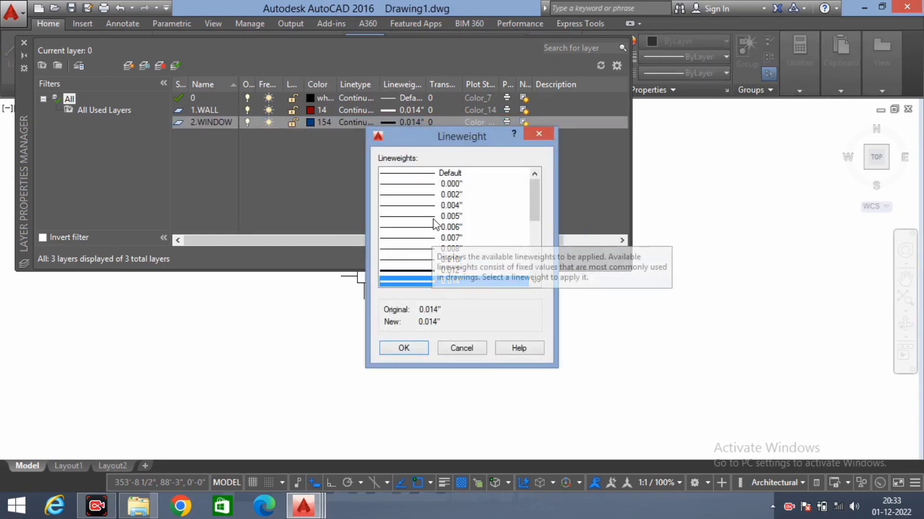
{"action": "left_click", "coordinate": [426, 186]}
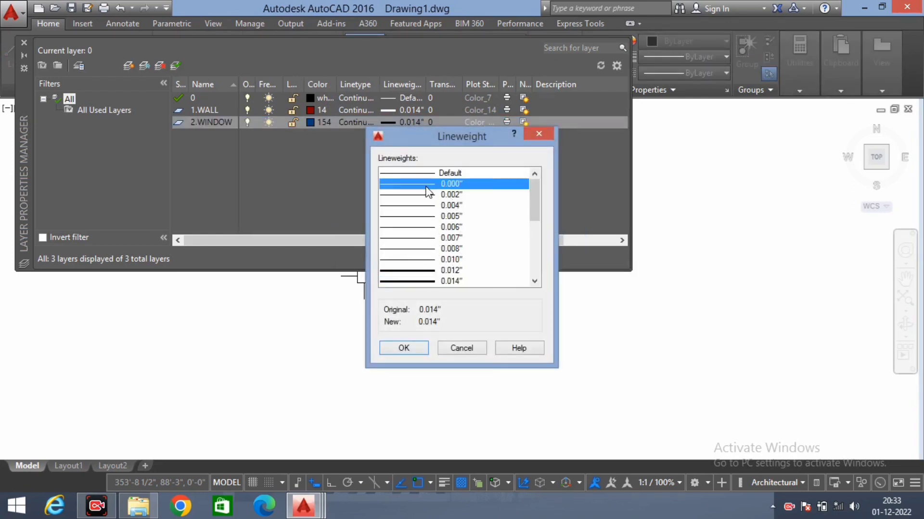
{"action": "left_click", "coordinate": [438, 217]}
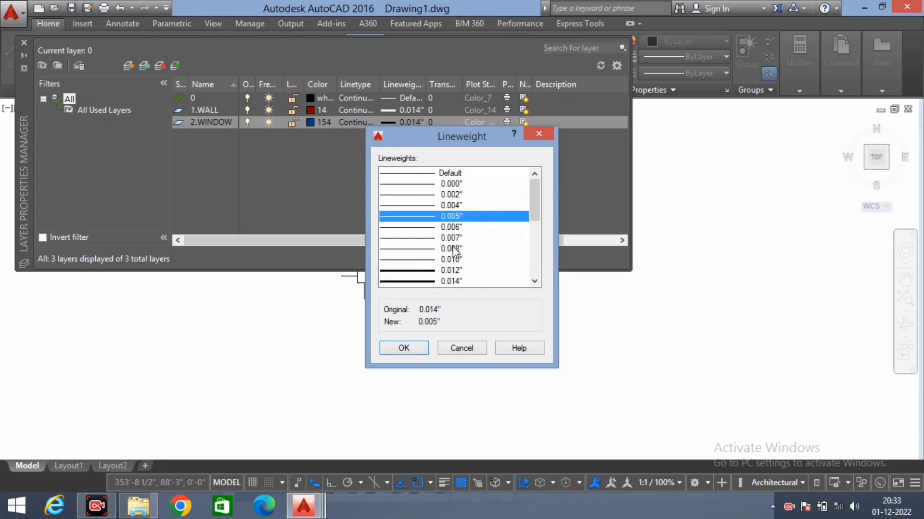
{"action": "left_click", "coordinate": [417, 349]}
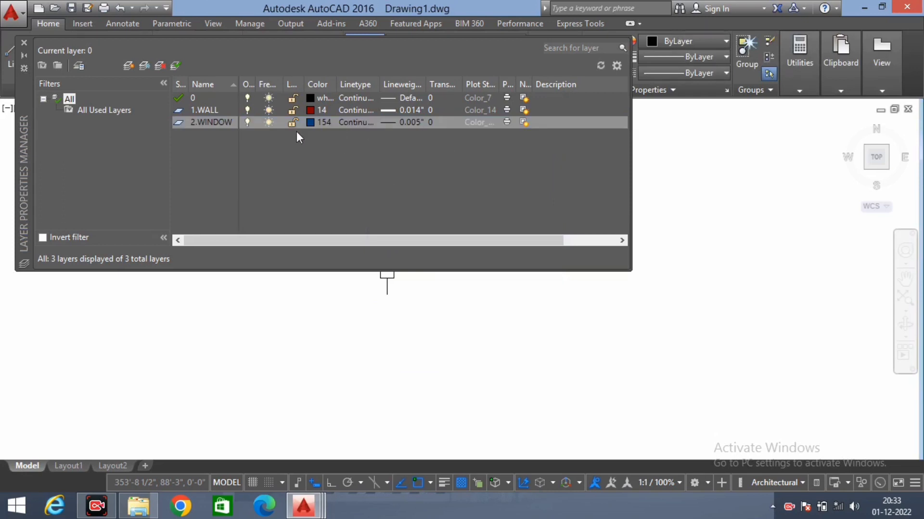
- Create a 3.DOOR layer with orange colour 20
{"action": "left_click", "coordinate": [128, 65]}
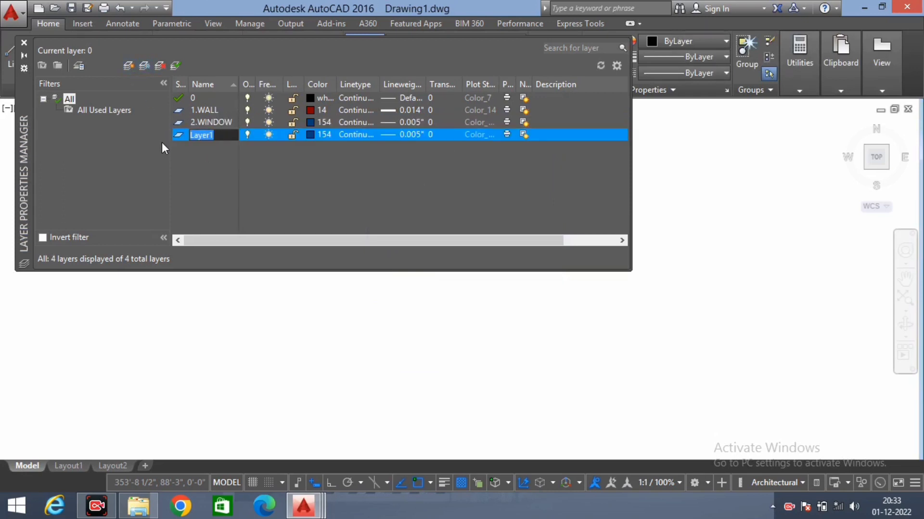
{"action": "type", "text": "3"}
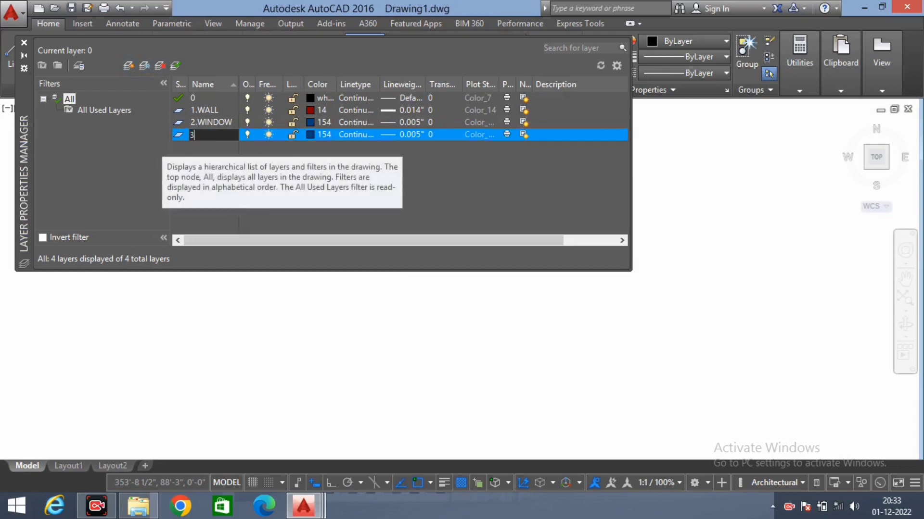
{"action": "type", "text": "."}
{"action": "type", "text": "DOOR"}
{"action": "left_click", "coordinate": [311, 134]}
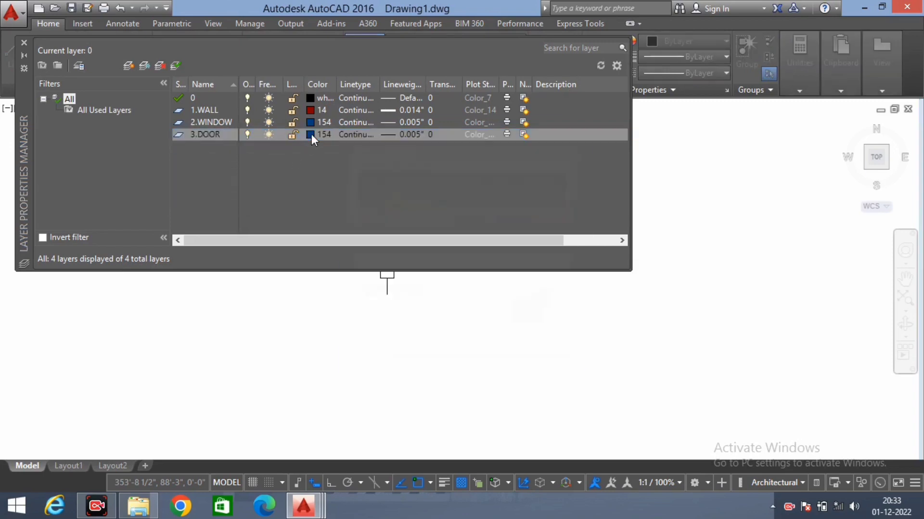
{"action": "left_click", "coordinate": [365, 207]}
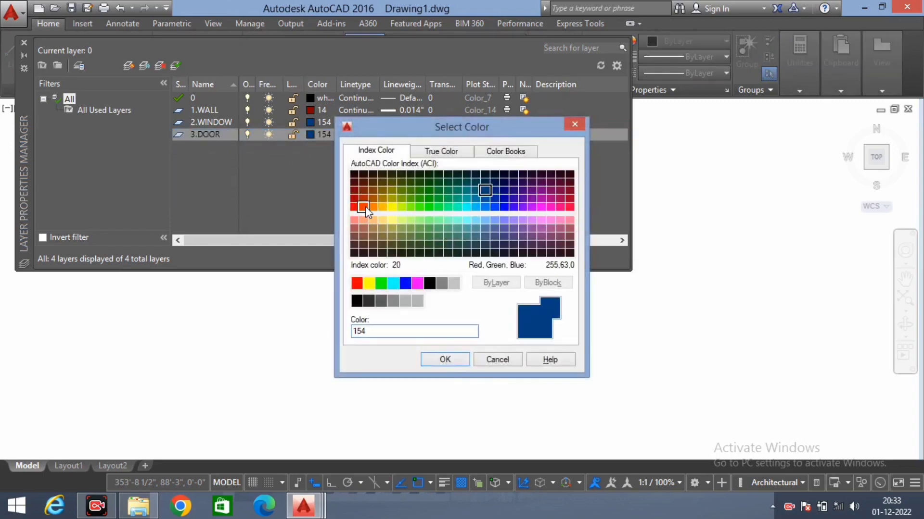
{"action": "left_click", "coordinate": [446, 361]}
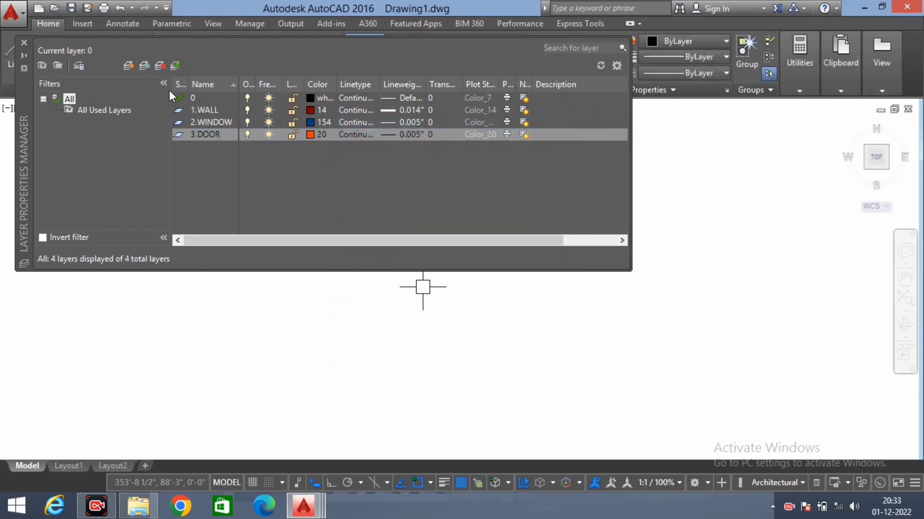
- Add a new layer named 4.FURNITURE
{"action": "left_click", "coordinate": [130, 65]}
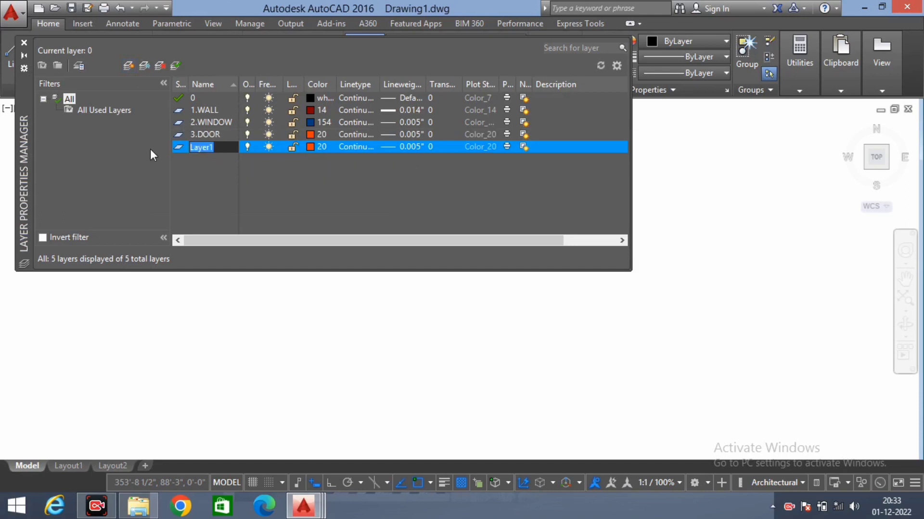
{"action": "type", "text": "FUR"}
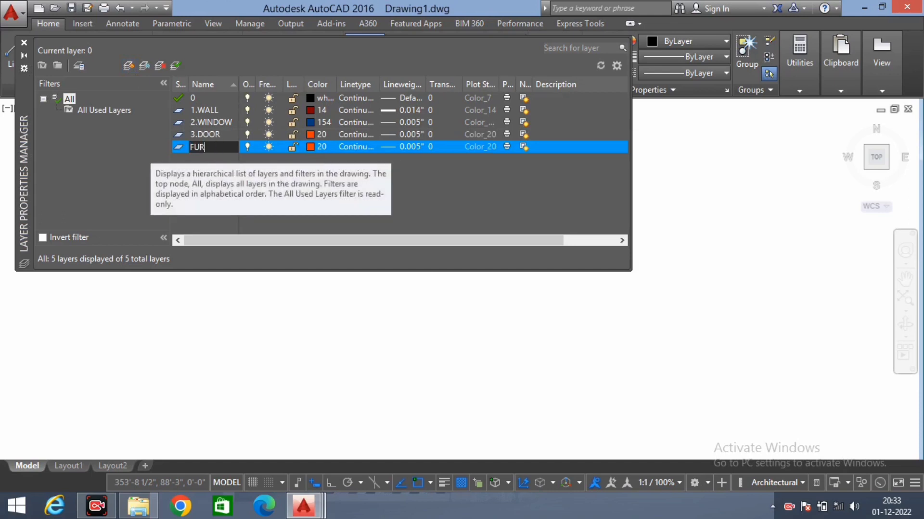
{"action": "type", "text": "NIT"}
{"action": "type", "text": "U"}
{"action": "type", "text": "RE"}
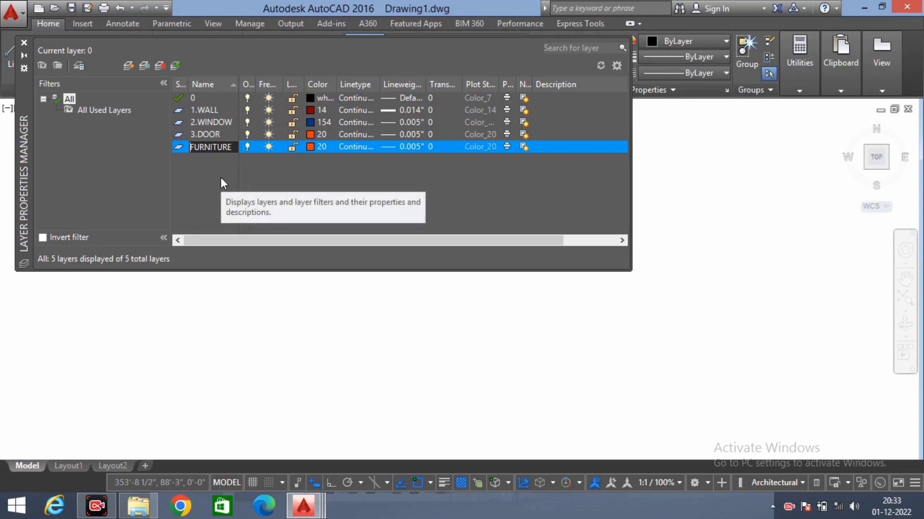
{"action": "type", "text": "4."}
{"action": "left_click", "coordinate": [310, 149]}
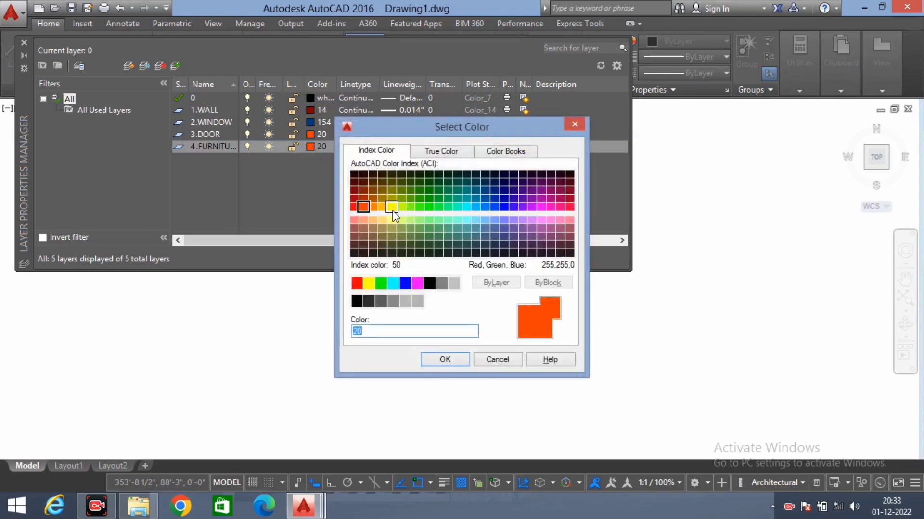
- Give 4.FURNITURE colour 53, then add a sixth layer
{"action": "left_click", "coordinate": [393, 208]}
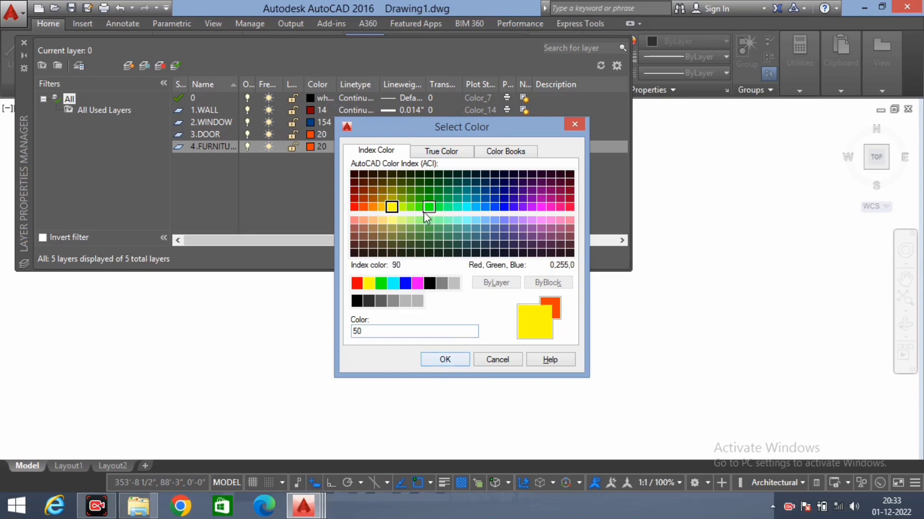
{"action": "left_click", "coordinate": [410, 236]}
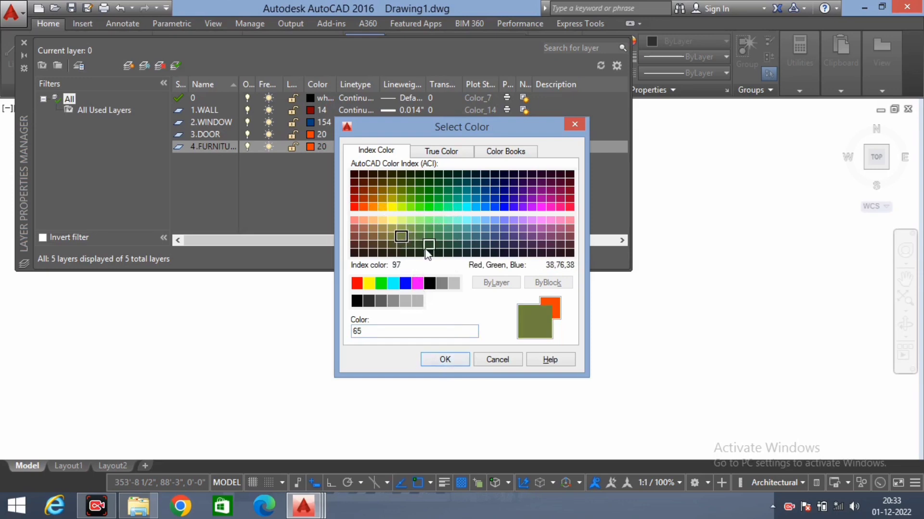
{"action": "left_click", "coordinate": [407, 221]}
{"action": "left_click", "coordinate": [391, 227]}
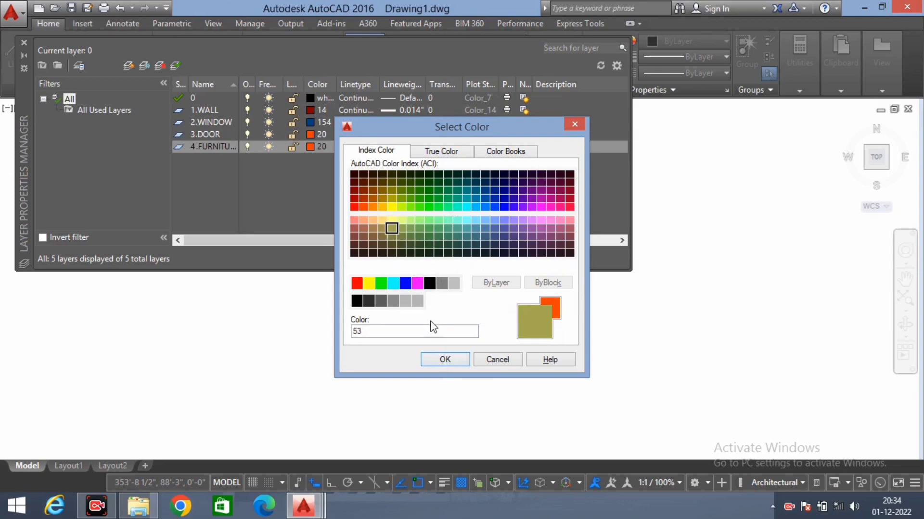
{"action": "left_click", "coordinate": [445, 360]}
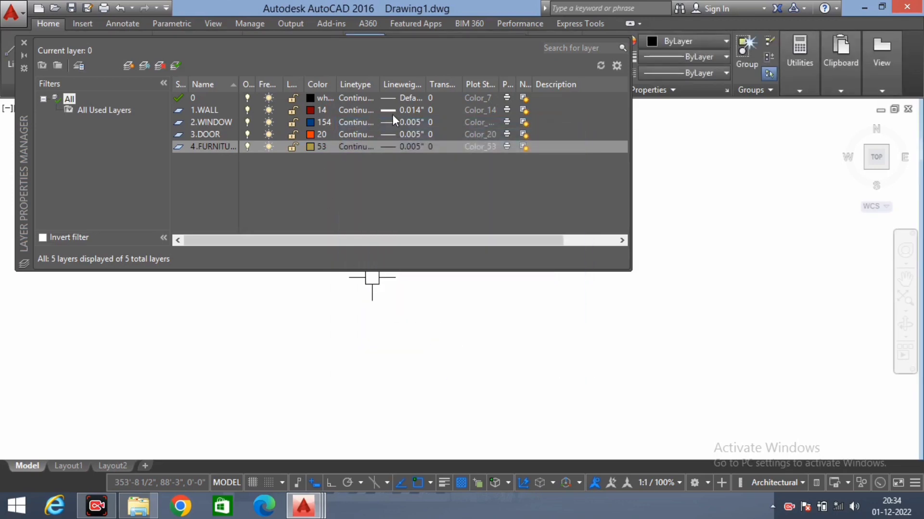
{"action": "left_click", "coordinate": [128, 64]}
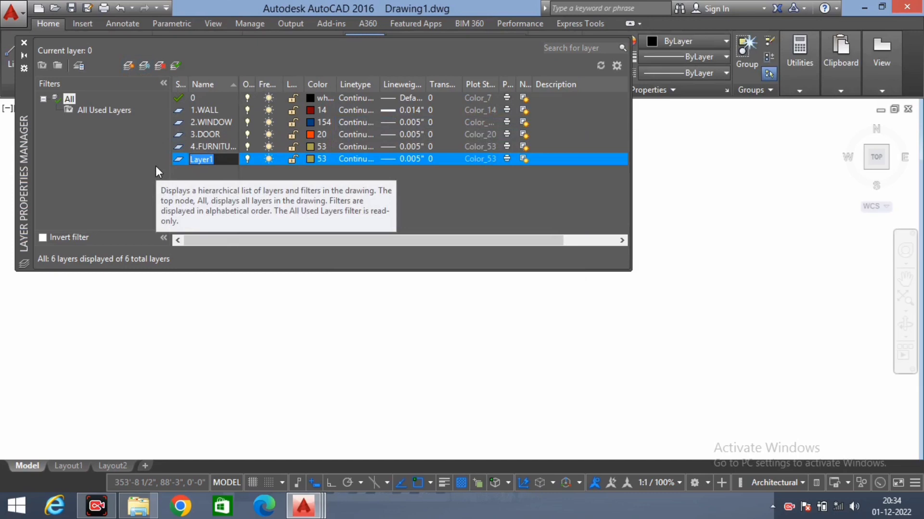
- Rename the new layer to 5.COLUME and set its colour to dark green 78
{"action": "type", "text": "5"}
{"action": "type", "text": "."}
{"action": "type", "text": "C"}
{"action": "type", "text": "OL"}
{"action": "type", "text": "UM"}
{"action": "type", "text": "E"}
{"action": "left_click", "coordinate": [310, 161]}
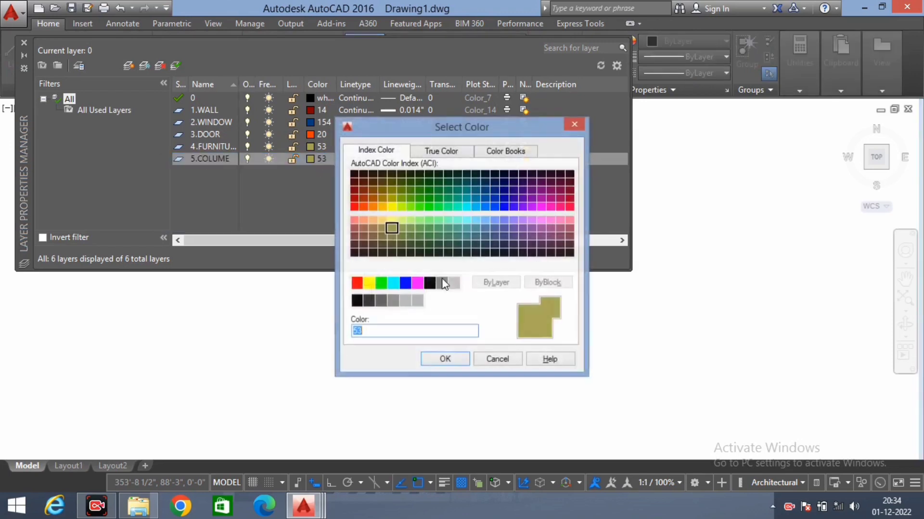
{"action": "left_click", "coordinate": [362, 181]}
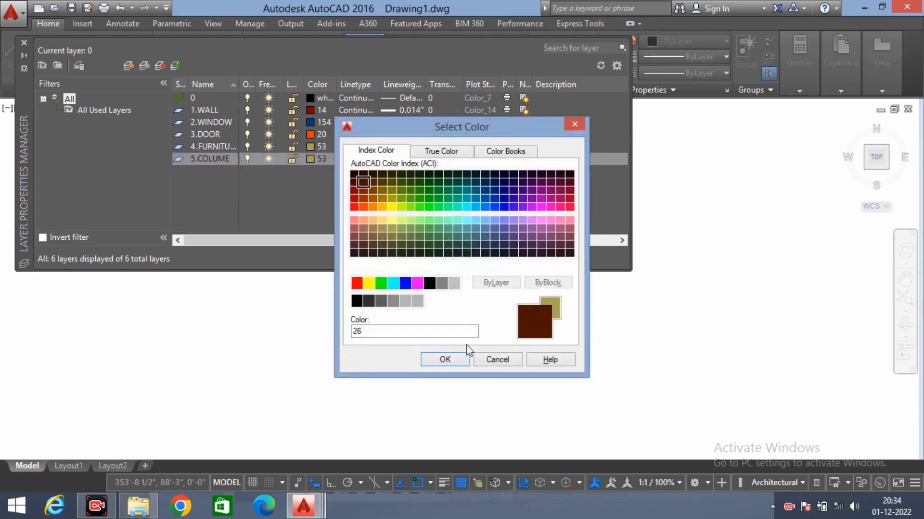
{"action": "left_click", "coordinate": [410, 175]}
{"action": "left_click", "coordinate": [438, 357]}
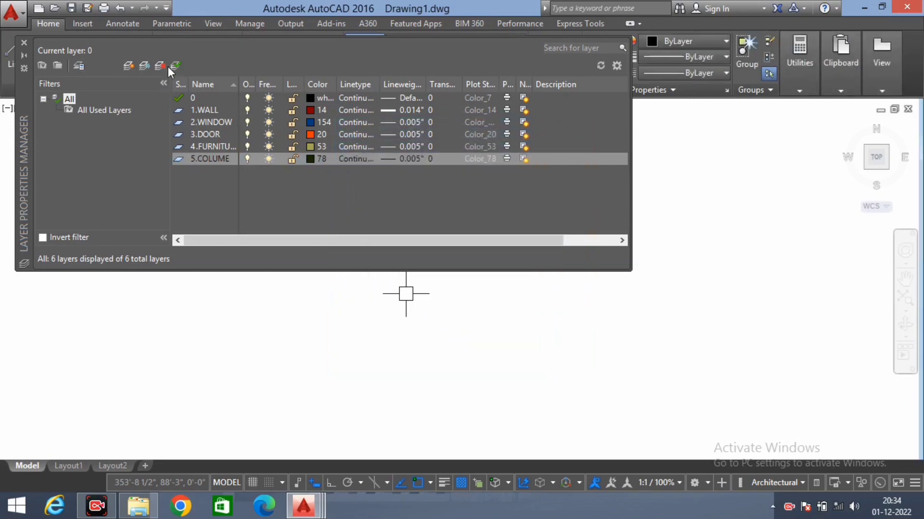
- Set the 5.COLUME layer lineweight to 0.012"
{"action": "left_click", "coordinate": [390, 158]}
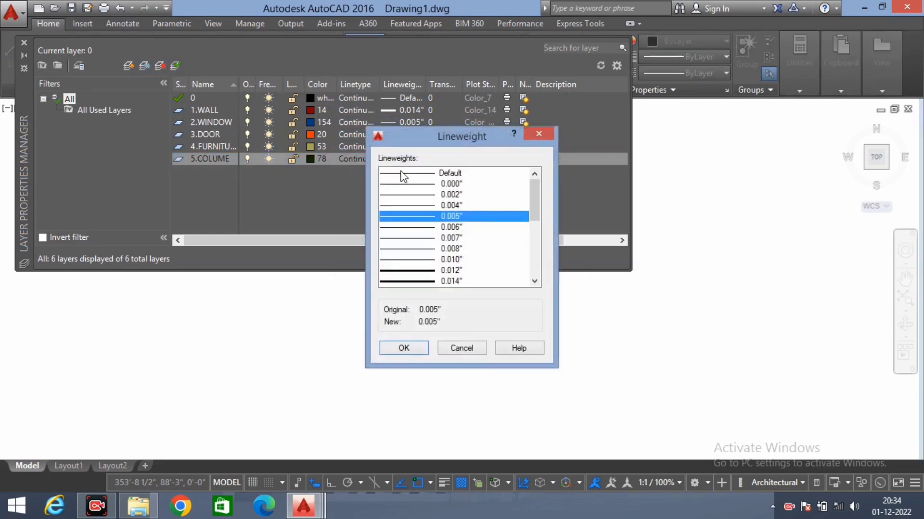
{"action": "left_click", "coordinate": [422, 271]}
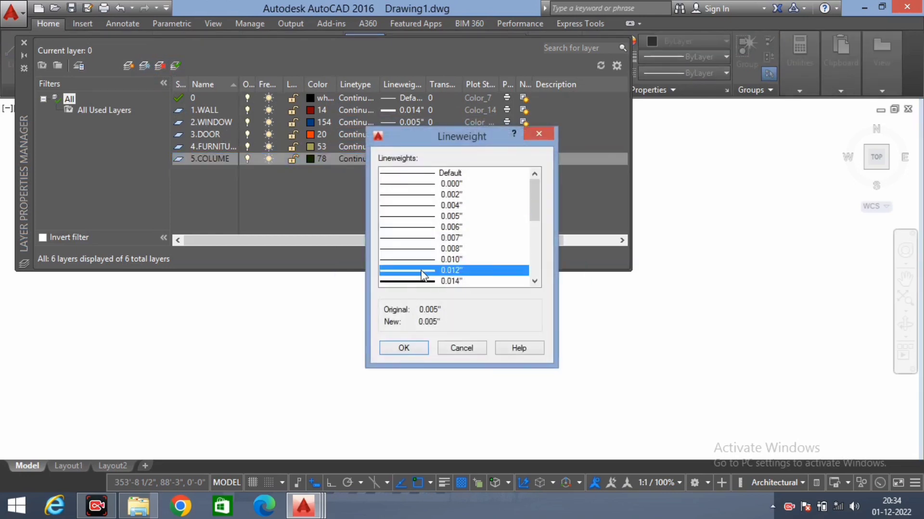
{"action": "left_click", "coordinate": [404, 348]}
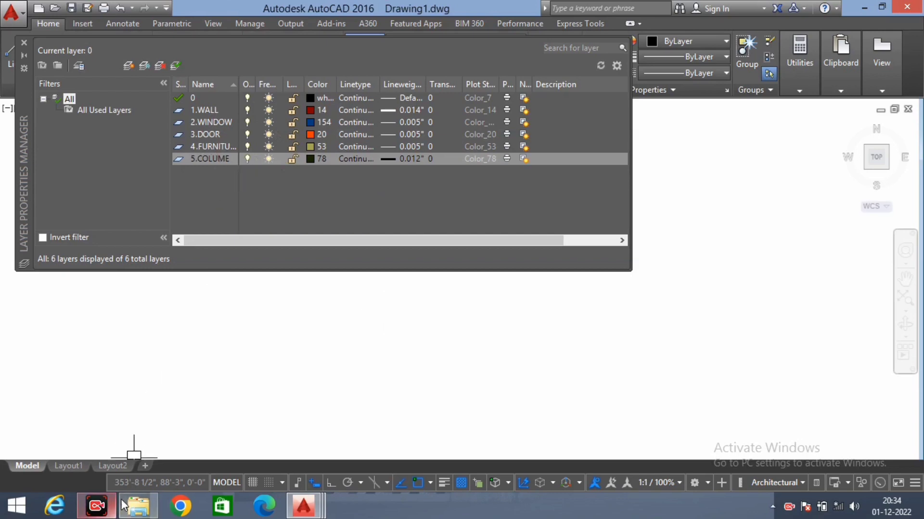
- Select 1.WALL in the Layers panel dropdown so walls are drawn on it
{"action": "left_click", "coordinate": [488, 44]}
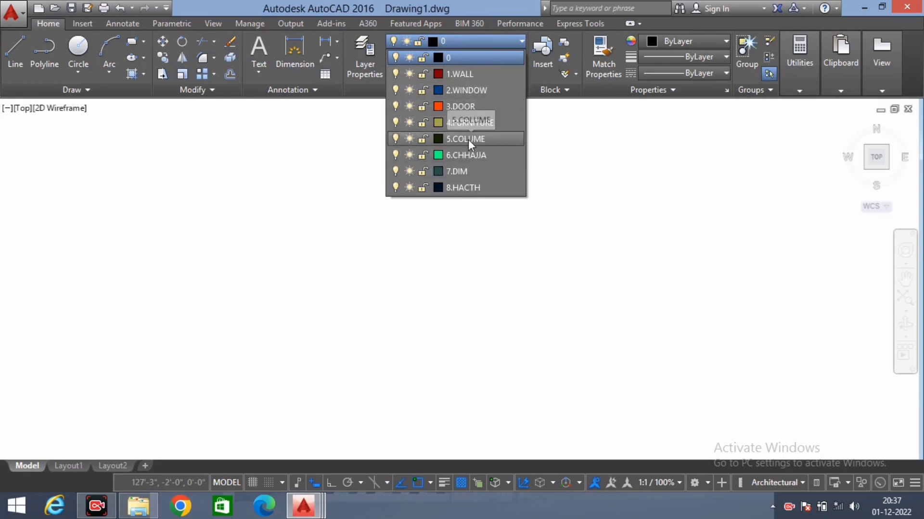
{"action": "left_click", "coordinate": [317, 265]}
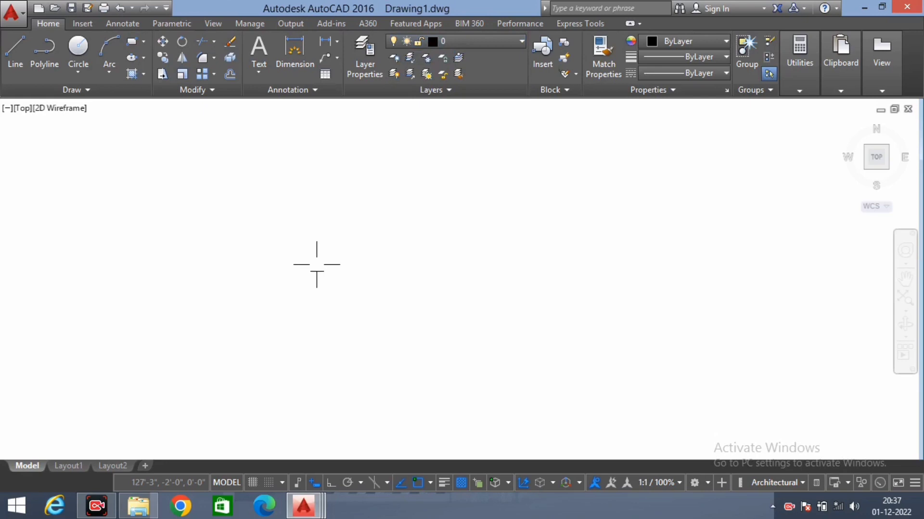
{"action": "left_click", "coordinate": [472, 39]}
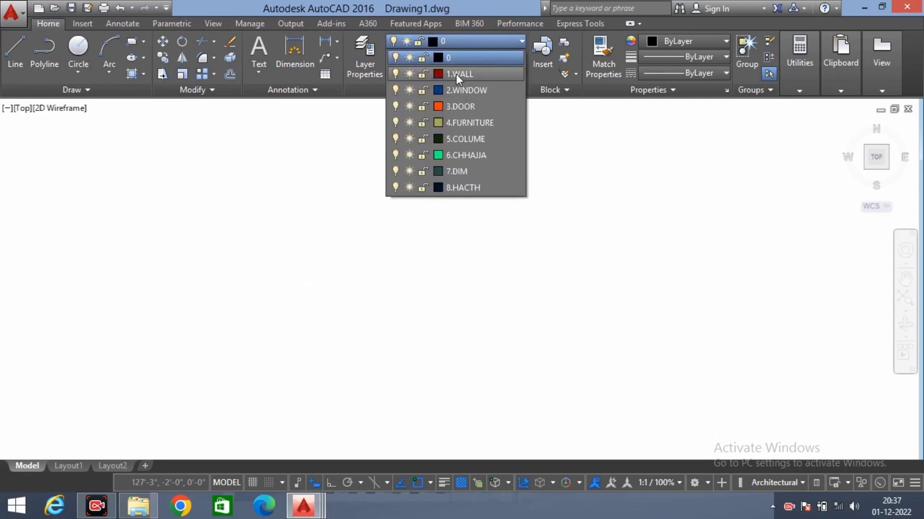
{"action": "left_click", "coordinate": [456, 74]}
{"action": "left_click", "coordinate": [462, 41]}
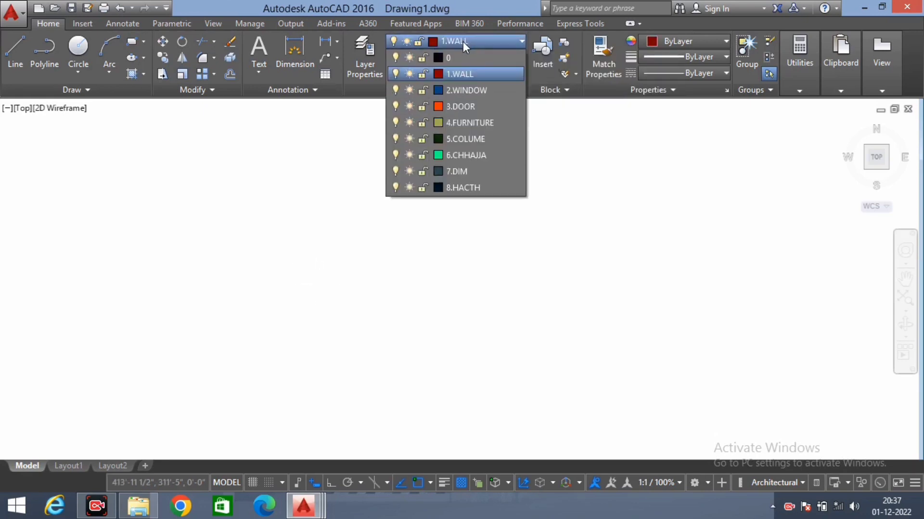
{"action": "left_click", "coordinate": [461, 75]}
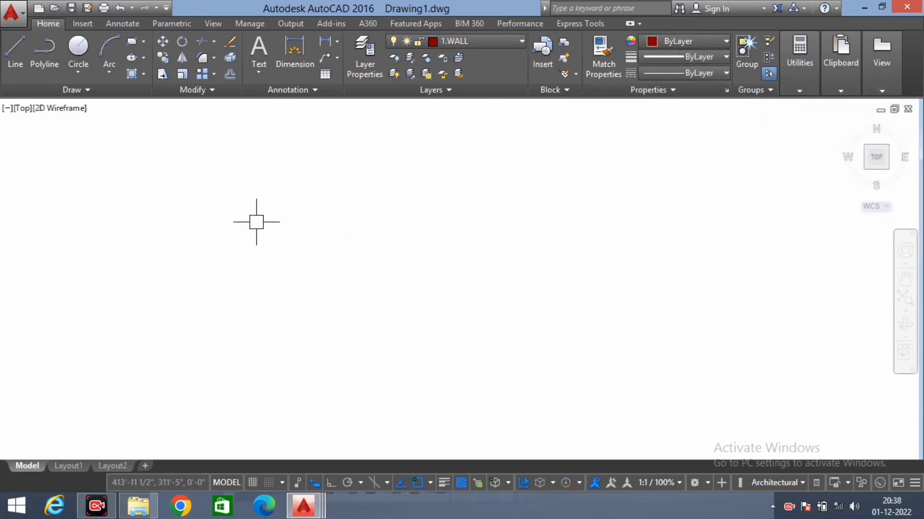
- Start the room outline with a 13' line from a picked corner
{"action": "type", "text": "l"}
{"action": "key", "text": "Return"}
{"action": "left_click", "coordinate": [266, 198]}
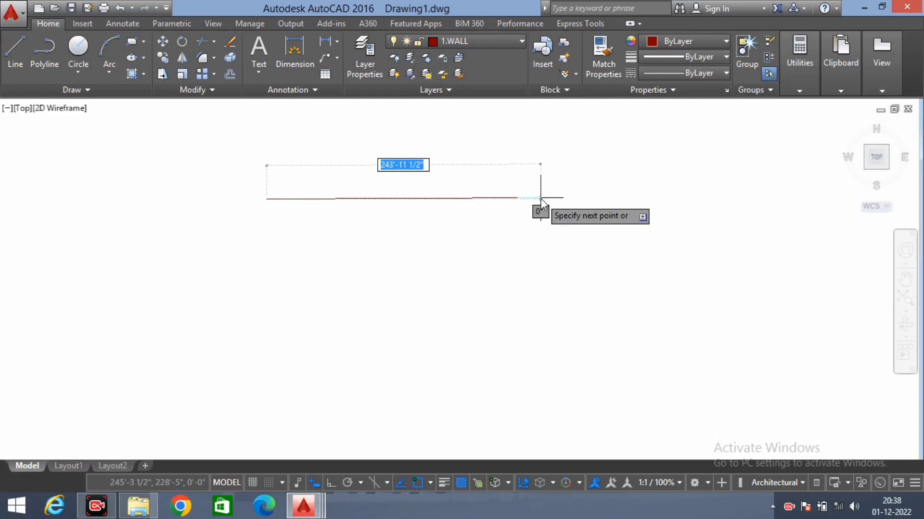
{"action": "type", "text": "13"}
{"action": "key", "text": "Tab"}
{"action": "type", "text": "16"}
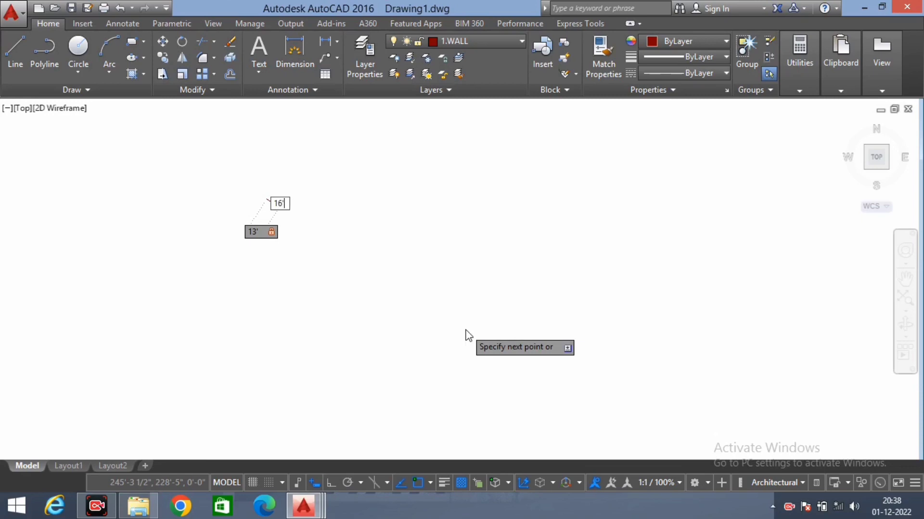
{"action": "key", "text": "Return"}
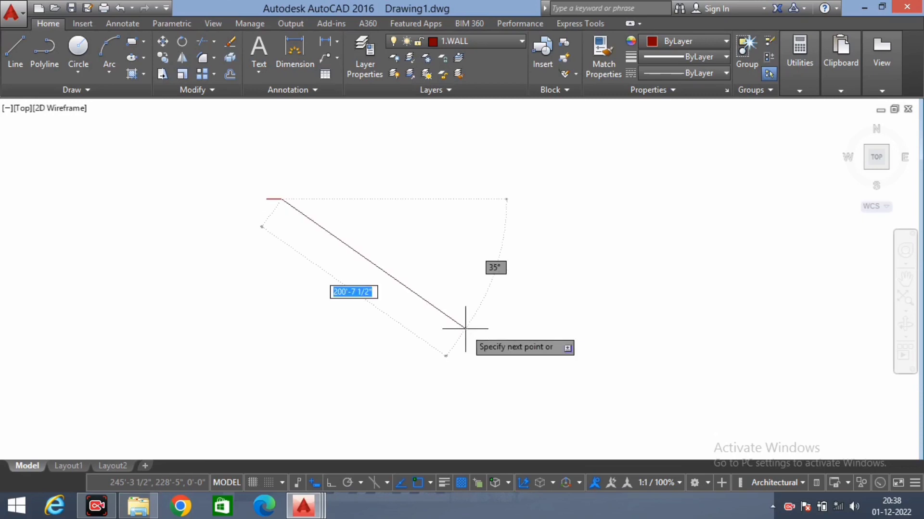
{"action": "scroll", "coordinate": [217, 205], "scroll_direction": "up", "scroll_amount": 3}
{"action": "scroll", "coordinate": [223, 205], "scroll_direction": "up", "scroll_amount": 3}
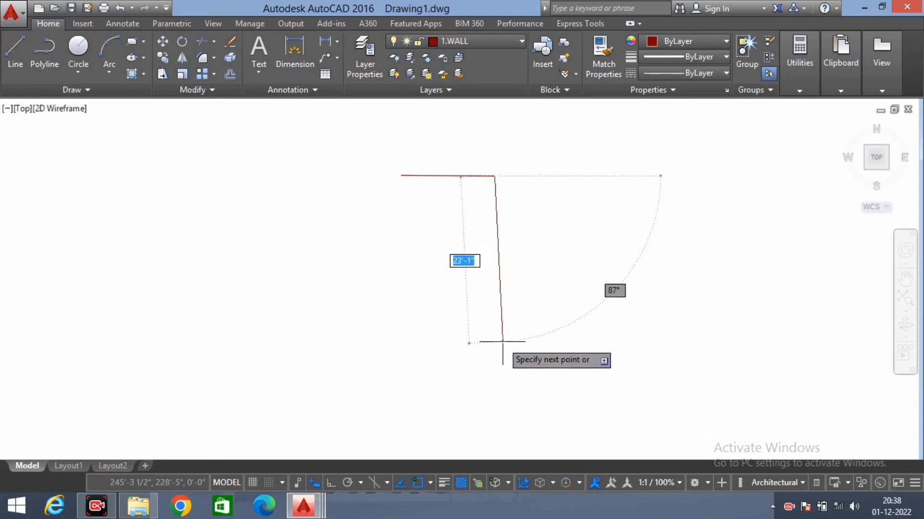
- With Ortho on, add the 16' and 13' sides and close the rectangle
{"action": "key", "text": "F8"}
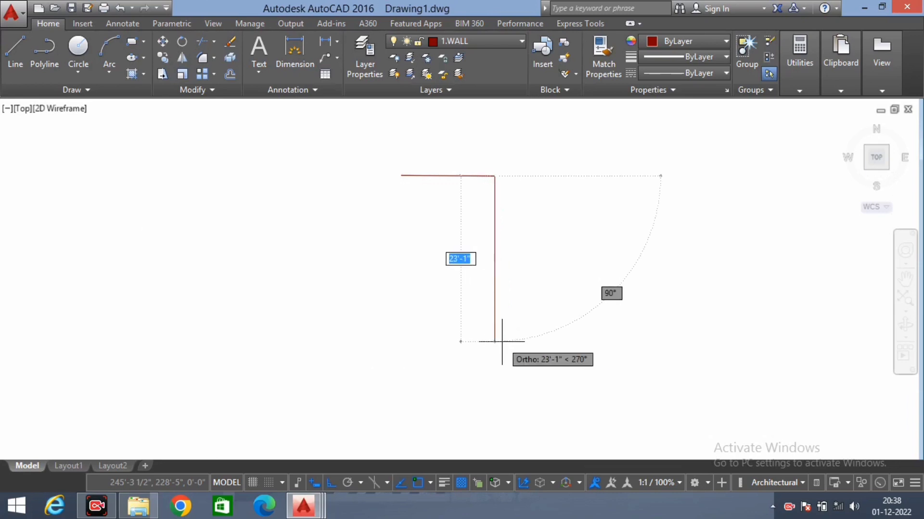
{"action": "type", "text": "16"}
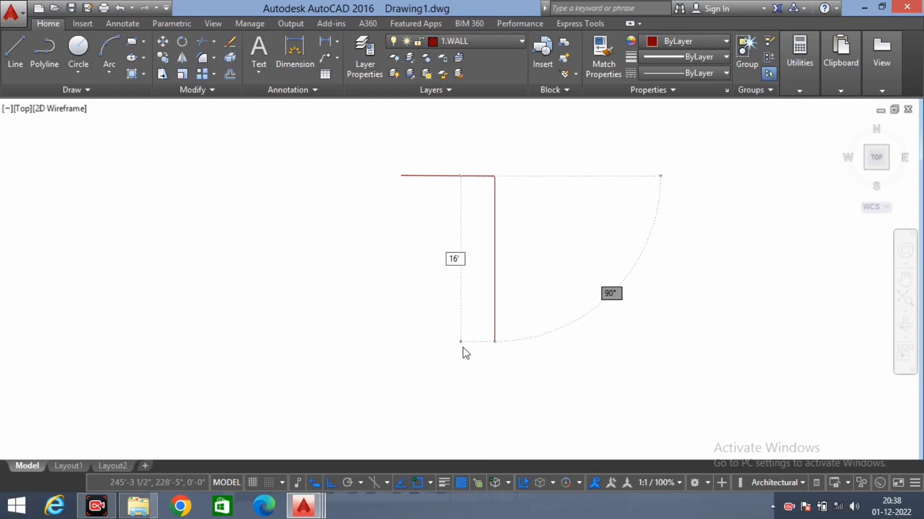
{"action": "key", "text": "Return"}
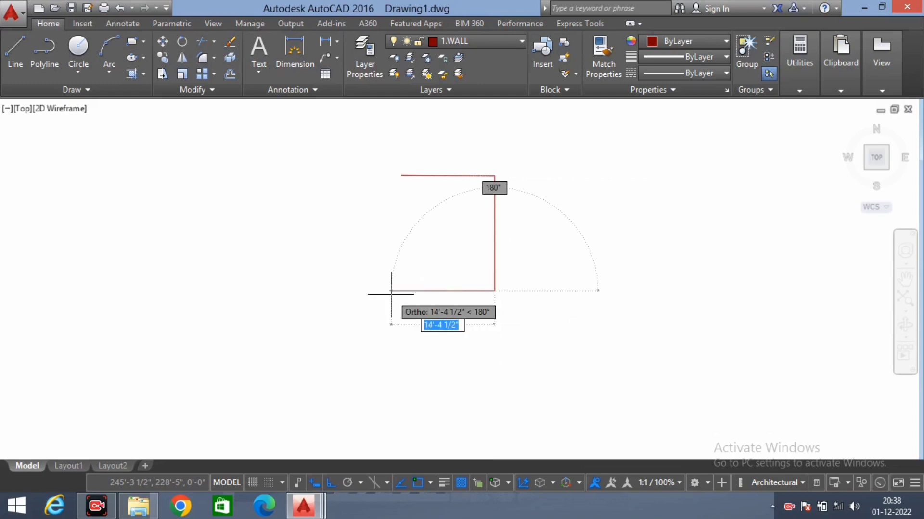
{"action": "type", "text": "13"}
{"action": "key", "text": "Return"}
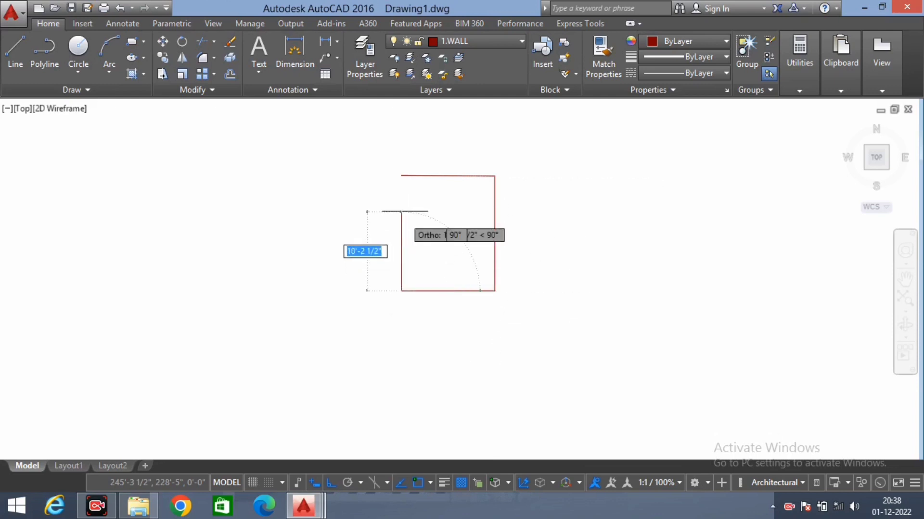
{"action": "type", "text": "C"}
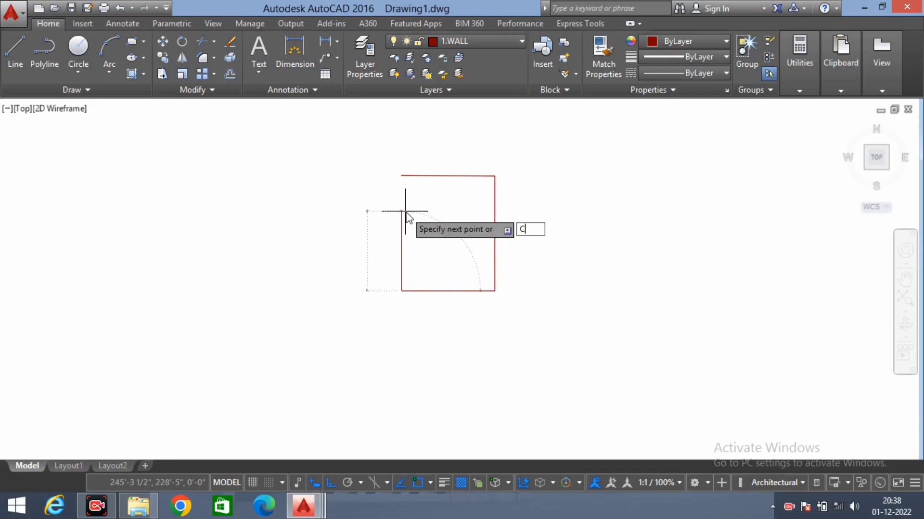
{"action": "key", "text": "Return"}
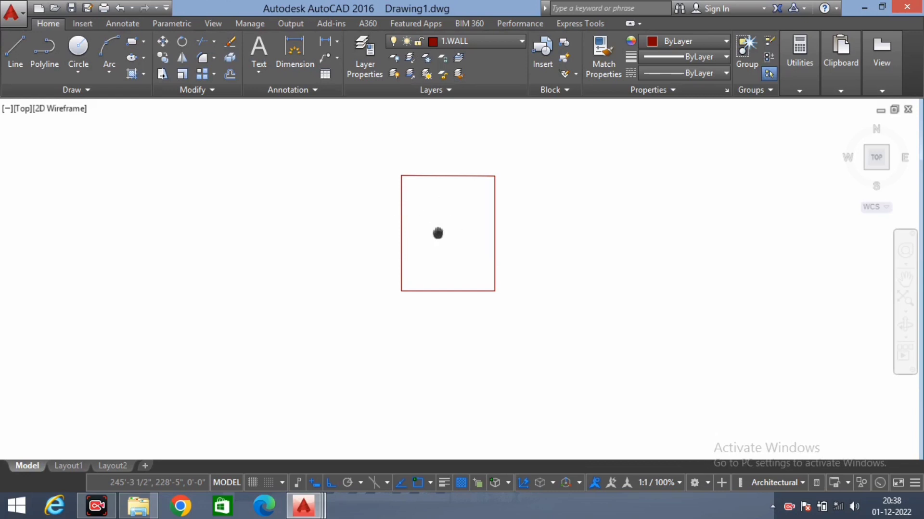
{"action": "middle_click_drag", "start_coordinate": [438, 233], "coordinate": [406, 237]}
{"action": "type", "text": "O"}
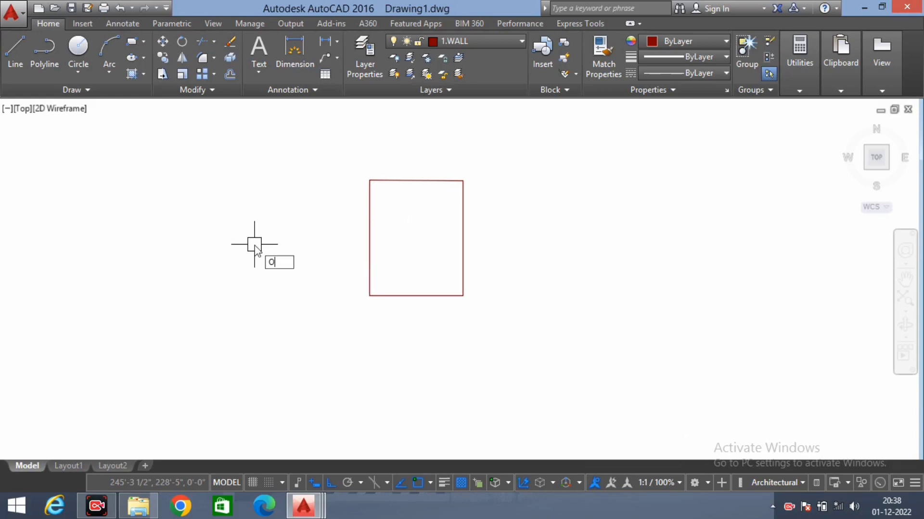
- Offset the top, right, bottom and left room edges 9" outward
{"action": "key", "text": "Return"}
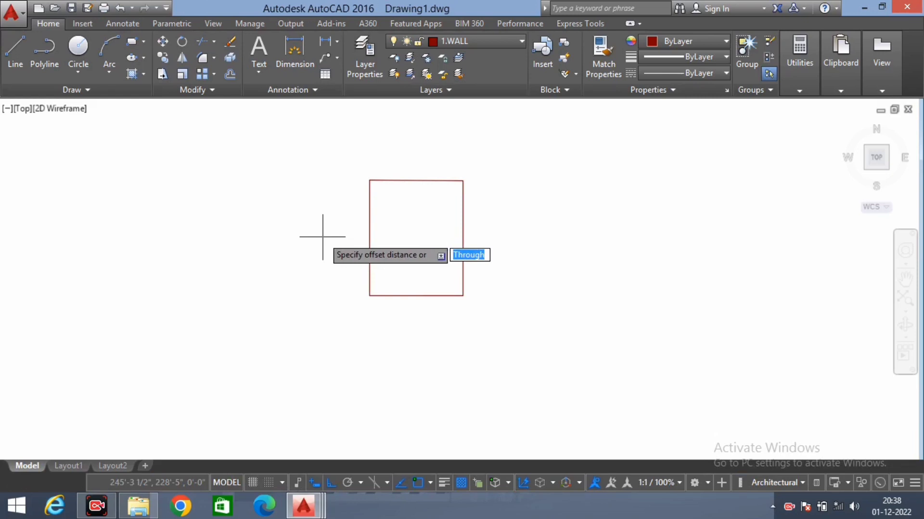
{"action": "type", "text": "9"}
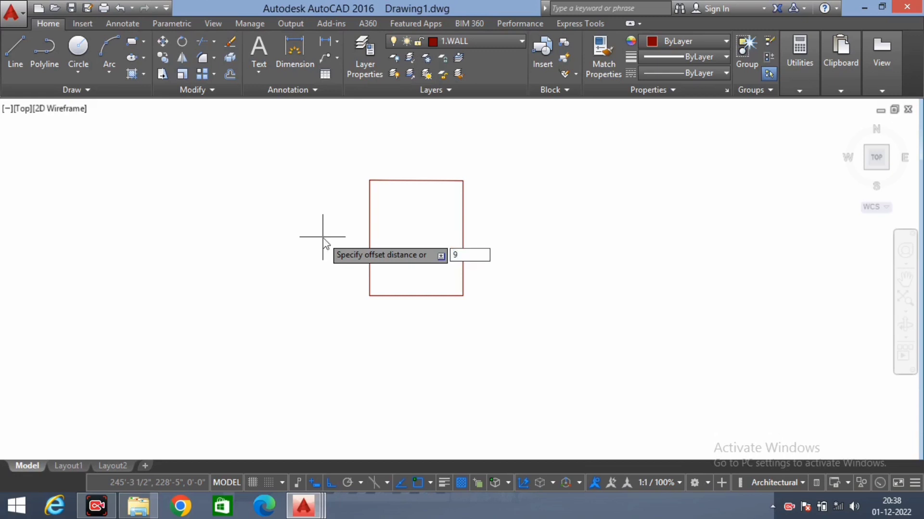
{"action": "key", "text": "Return"}
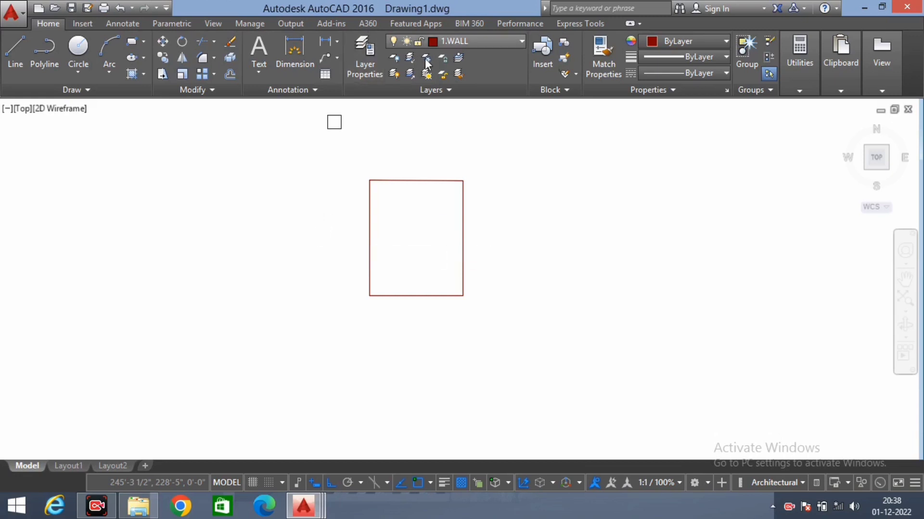
{"action": "left_click", "coordinate": [413, 181]}
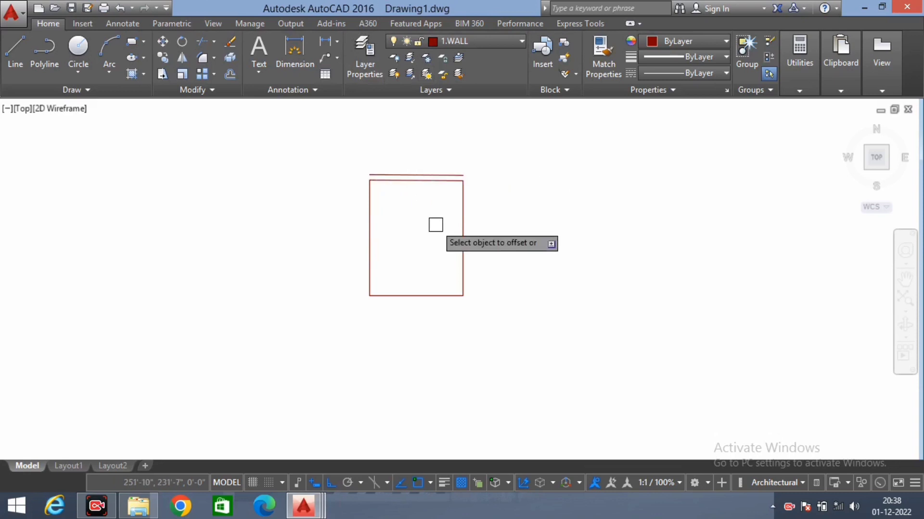
{"action": "left_click", "coordinate": [463, 218]}
{"action": "left_click", "coordinate": [439, 296]}
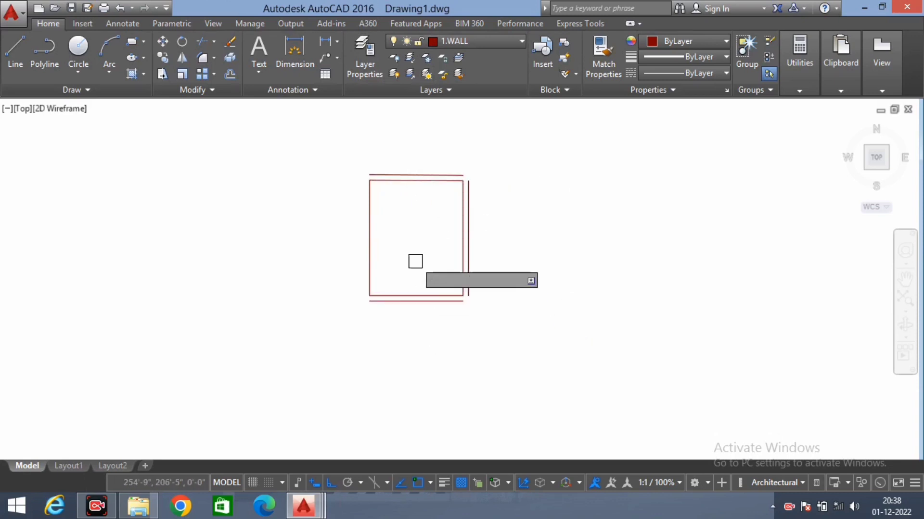
{"action": "left_click", "coordinate": [369, 232]}
{"action": "left_click", "coordinate": [338, 246]}
{"action": "key", "text": "Escape"}
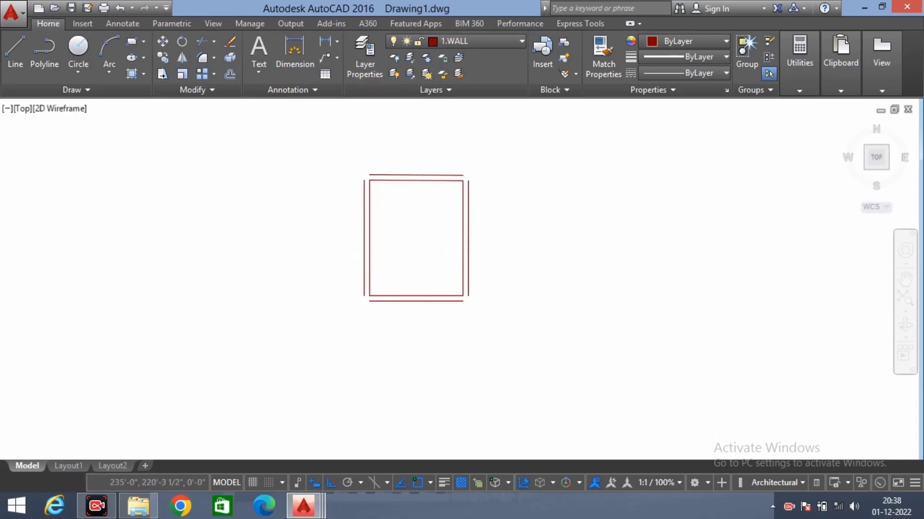
{"action": "middle_click_drag", "start_coordinate": [446, 282], "coordinate": [406, 284]}
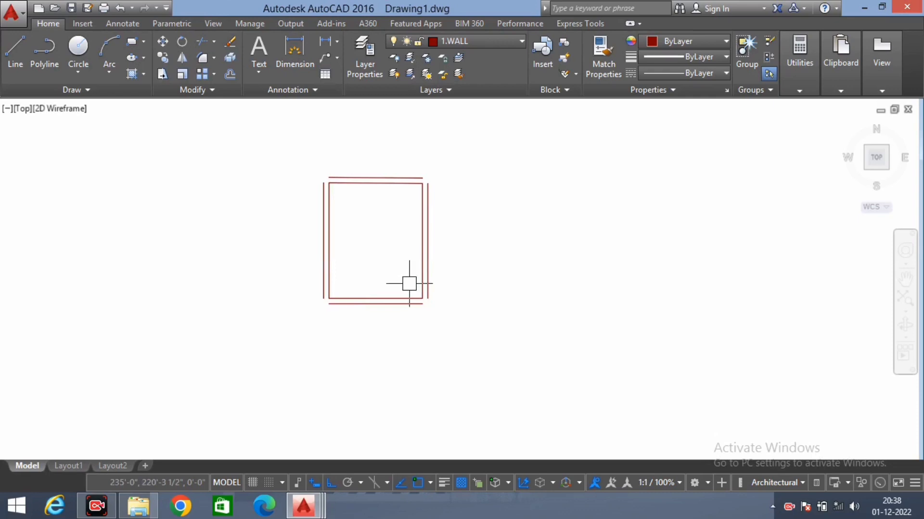
- Fillet the outer wall lines into sharp top-left and top-right corners
{"action": "type", "text": "f"}
{"action": "key", "text": "Return"}
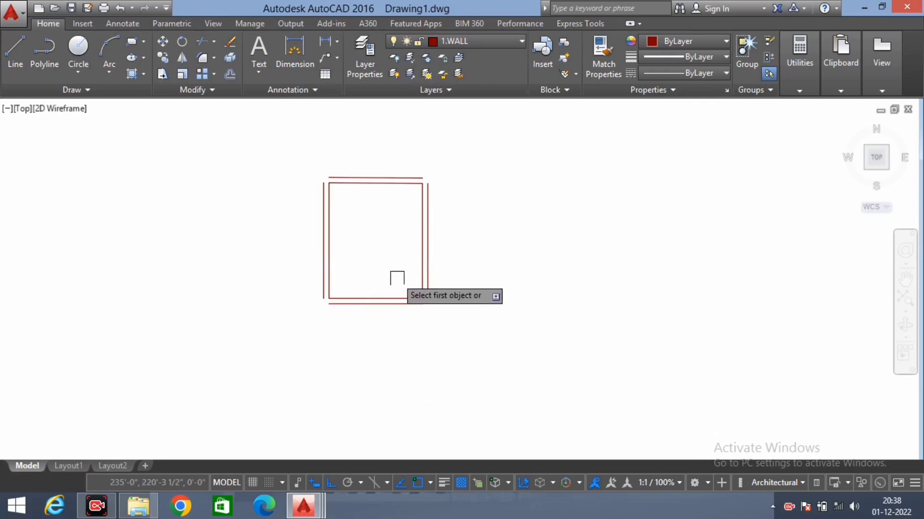
{"action": "left_click", "coordinate": [322, 198]}
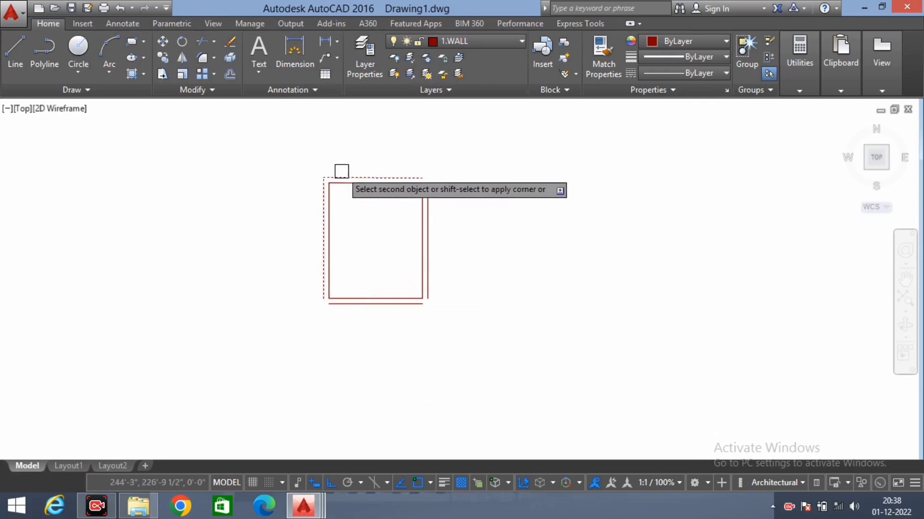
{"action": "left_click", "coordinate": [369, 179]}
{"action": "key", "text": "Return"}
{"action": "left_click", "coordinate": [399, 178]}
{"action": "left_click", "coordinate": [427, 192]}
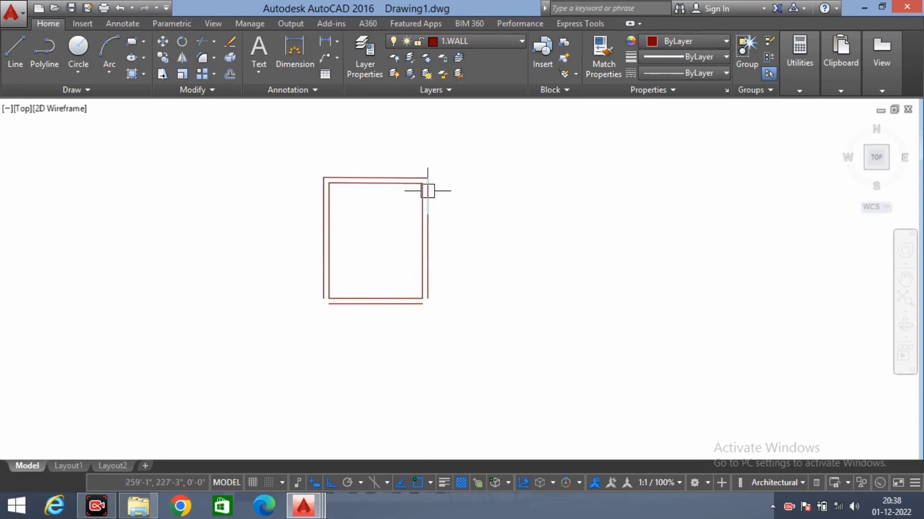
- Fillet the outer wall lines into sharp bottom-right and bottom-left corners
{"action": "key", "text": "Return"}
{"action": "left_click", "coordinate": [406, 304]}
{"action": "left_click", "coordinate": [427, 289]}
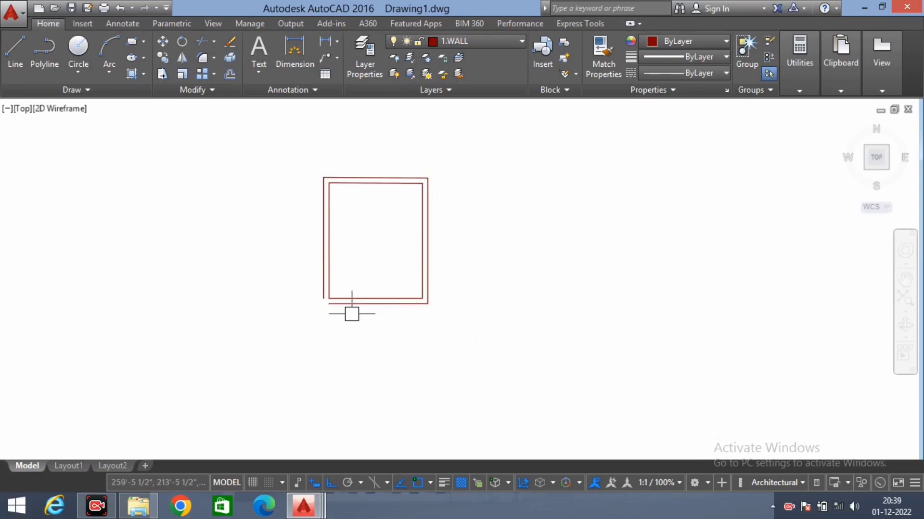
{"action": "key", "text": "Return"}
{"action": "left_click", "coordinate": [337, 305]}
{"action": "left_click", "coordinate": [322, 282]}
{"action": "scroll", "coordinate": [397, 301], "scroll_direction": "up", "scroll_amount": 2}
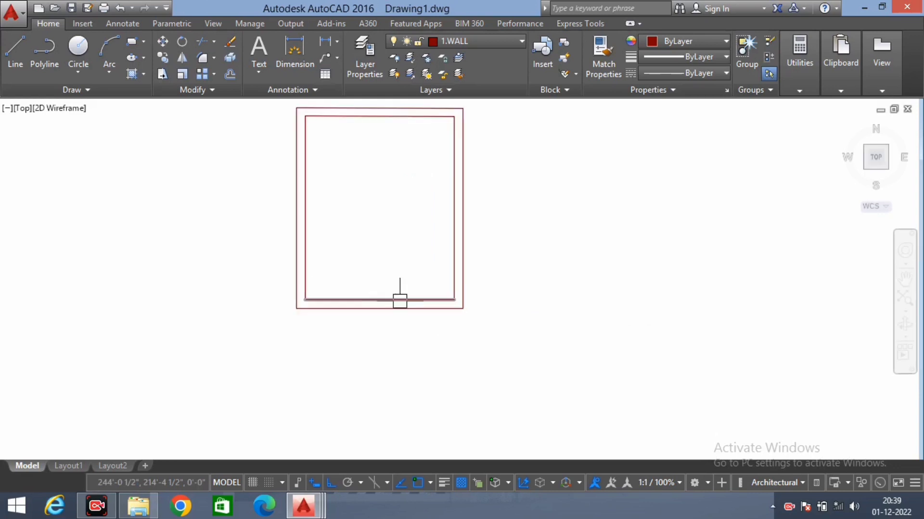
{"action": "scroll", "coordinate": [401, 353], "scroll_direction": "down", "scroll_amount": 4}
{"action": "scroll", "coordinate": [454, 330], "scroll_direction": "up", "scroll_amount": 2}
- Extend the inner left wall line down to the outer bottom wall line
{"action": "middle_click_drag", "start_coordinate": [454, 309], "coordinate": [468, 333]}
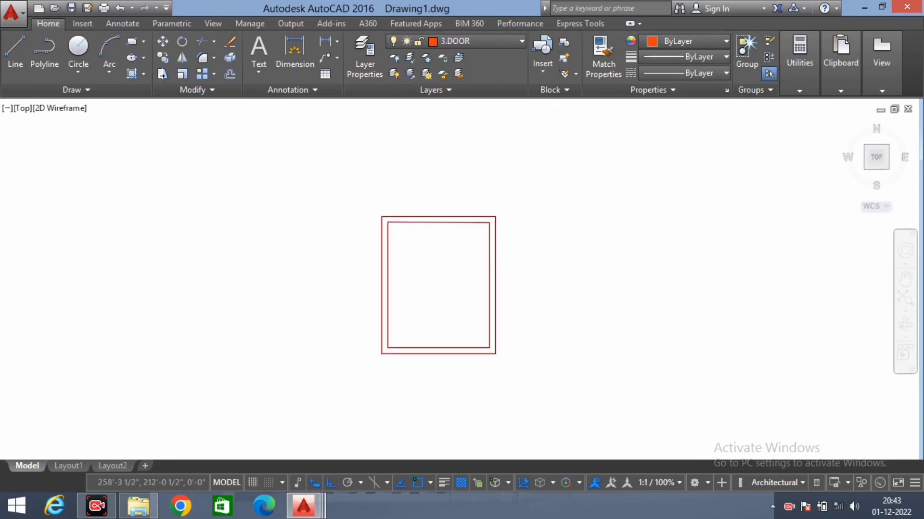
{"action": "scroll", "coordinate": [407, 340], "scroll_direction": "up", "scroll_amount": 2}
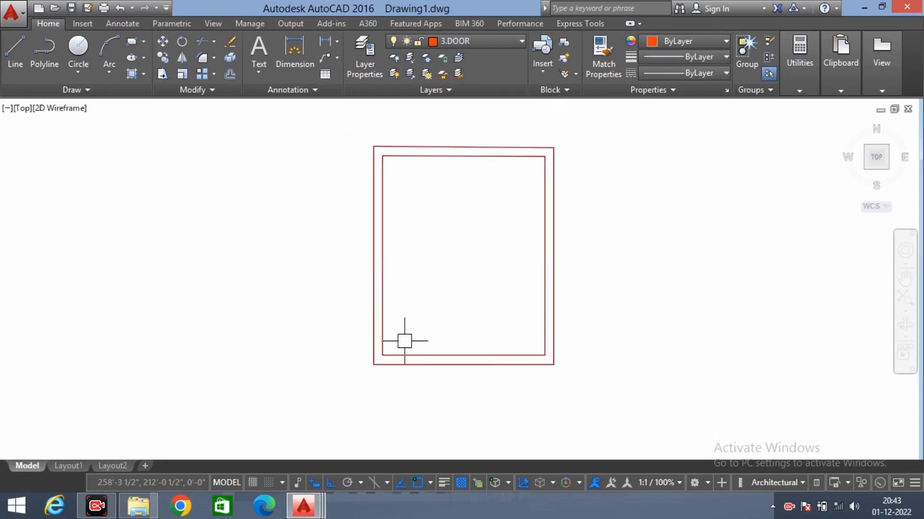
{"action": "middle_click_drag", "start_coordinate": [403, 371], "coordinate": [385, 363]}
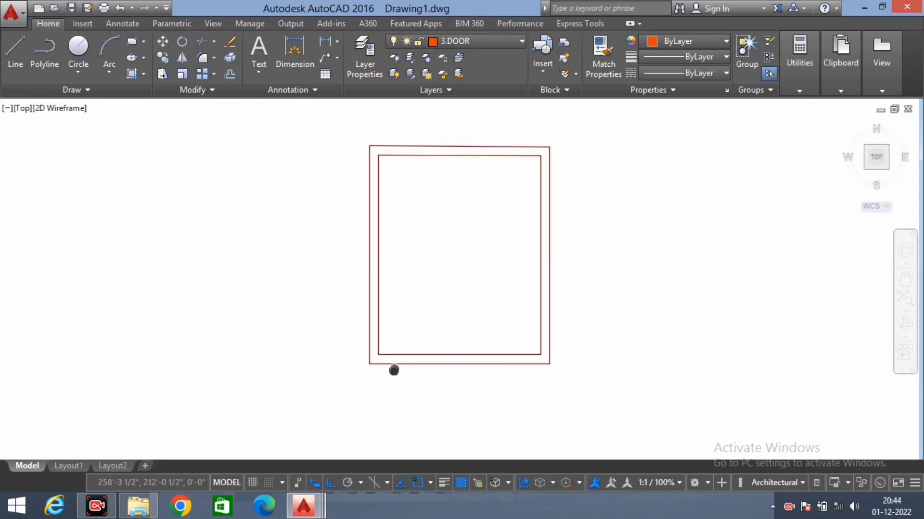
{"action": "type", "text": "EX"}
{"action": "key", "text": "Return"}
{"action": "key", "text": "Return"}
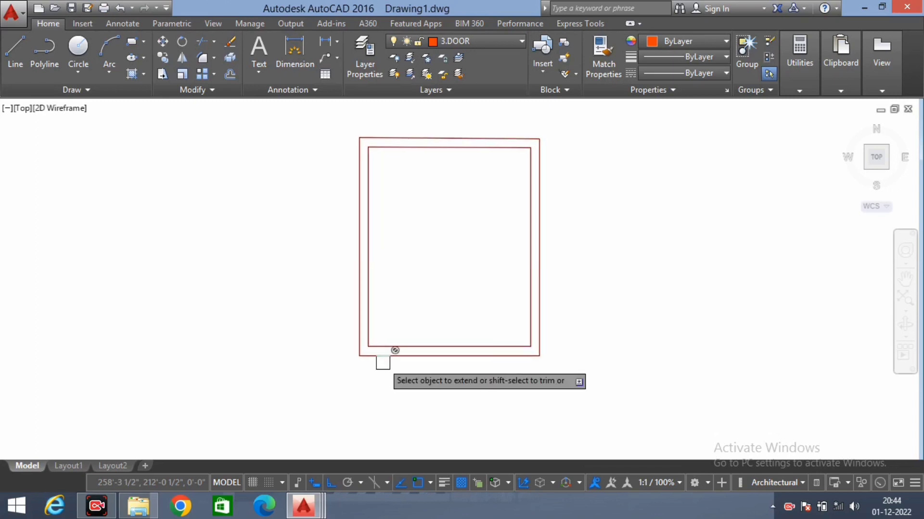
{"action": "scroll", "coordinate": [379, 339], "scroll_direction": "up", "scroll_amount": 2}
{"action": "left_click", "coordinate": [373, 354]}
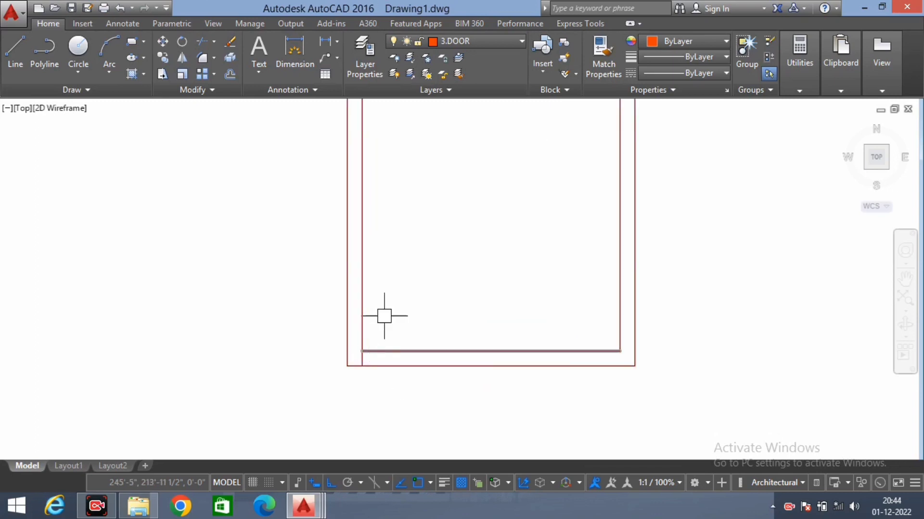
- Pan and zoom to bring the room's lower-left corner into view
{"action": "middle_click_drag", "start_coordinate": [383, 315], "coordinate": [357, 319]}
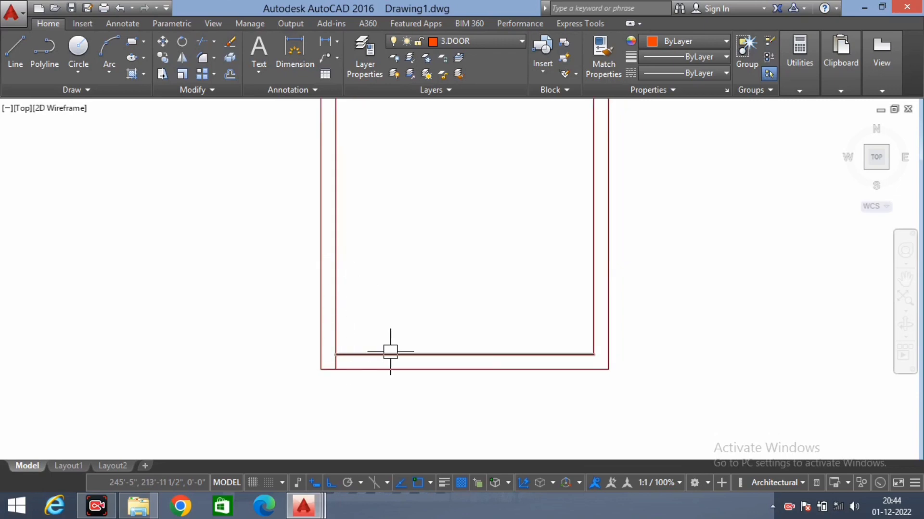
{"action": "middle_click_drag", "start_coordinate": [353, 356], "coordinate": [326, 357]}
{"action": "scroll", "coordinate": [313, 373], "scroll_direction": "up", "scroll_amount": 4}
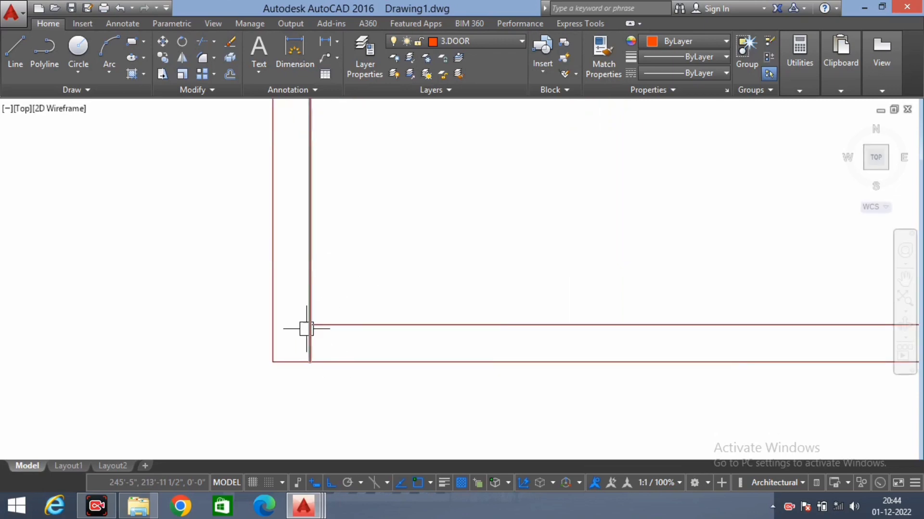
{"action": "scroll", "coordinate": [307, 331], "scroll_direction": "down", "scroll_amount": 5}
{"action": "scroll", "coordinate": [357, 336], "scroll_direction": "up", "scroll_amount": 2}
{"action": "scroll", "coordinate": [357, 336], "scroll_direction": "down", "scroll_amount": 2}
{"action": "scroll", "coordinate": [327, 308], "scroll_direction": "up", "scroll_amount": 2}
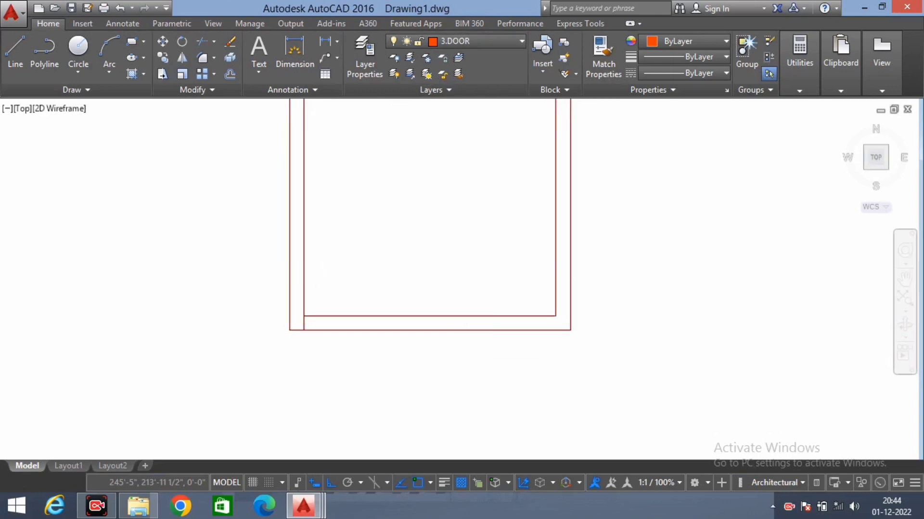
{"action": "scroll", "coordinate": [336, 298], "scroll_direction": "up", "scroll_amount": 2}
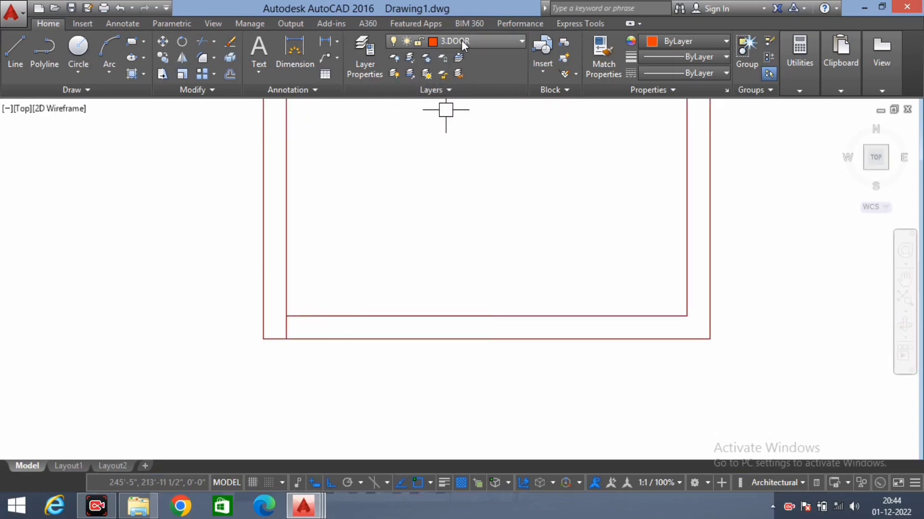
{"action": "middle_click_drag", "start_coordinate": [340, 295], "coordinate": [329, 295]}
{"action": "middle_click_drag", "start_coordinate": [385, 290], "coordinate": [385, 293]}
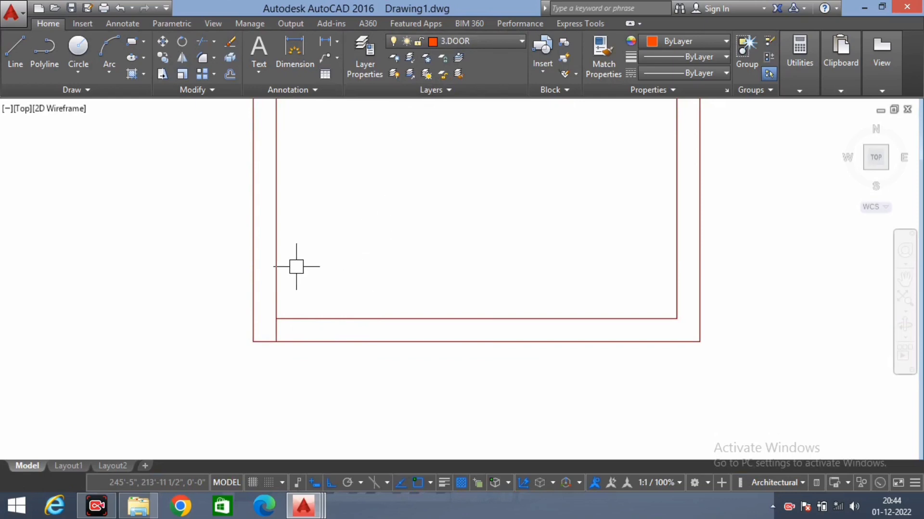
- Offset the inner left wall line by 1 into the room
{"action": "type", "text": "o"}
{"action": "key", "text": "Return"}
{"action": "type", "text": "1"}
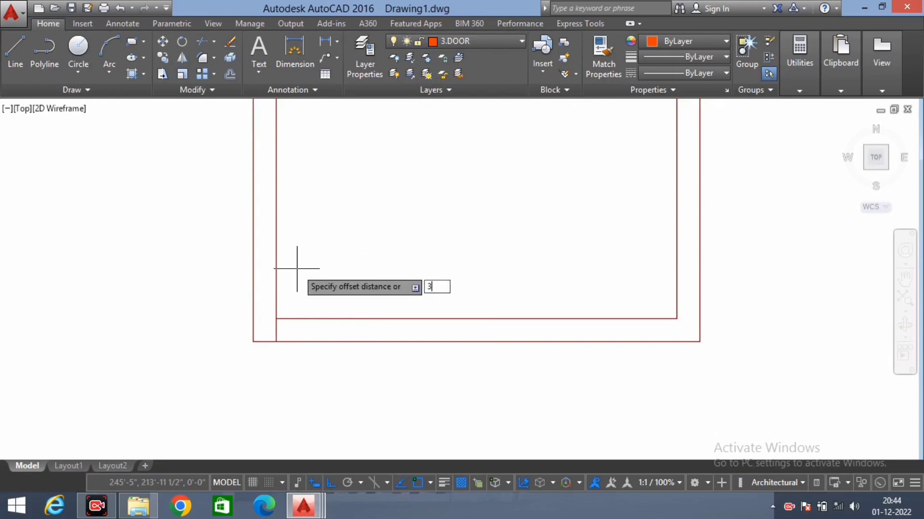
{"action": "key", "text": "Return"}
{"action": "left_click", "coordinate": [276, 255]}
{"action": "left_click", "coordinate": [339, 263]}
{"action": "middle_click_drag", "start_coordinate": [347, 324], "coordinate": [324, 319]}
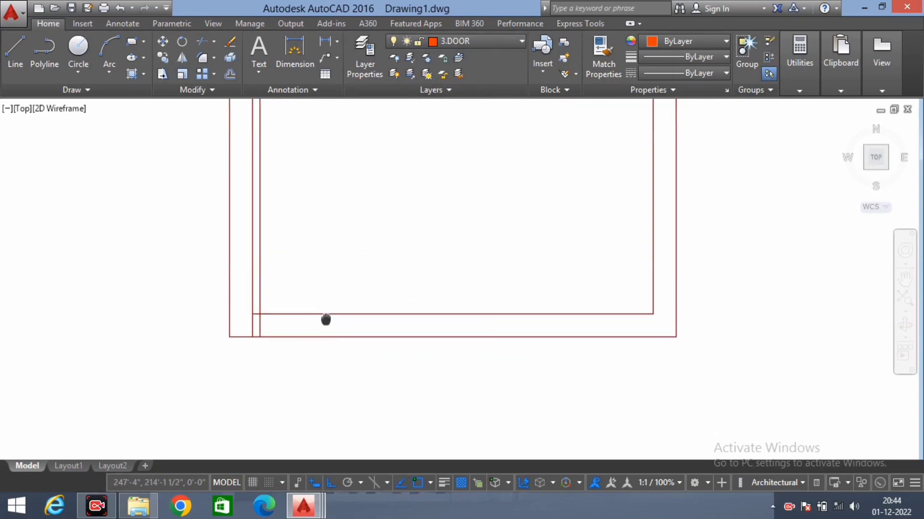
- Draw a 3'6" radius door circle centred at the door's wall corner
{"action": "type", "text": "c"}
{"action": "key", "text": "Return"}
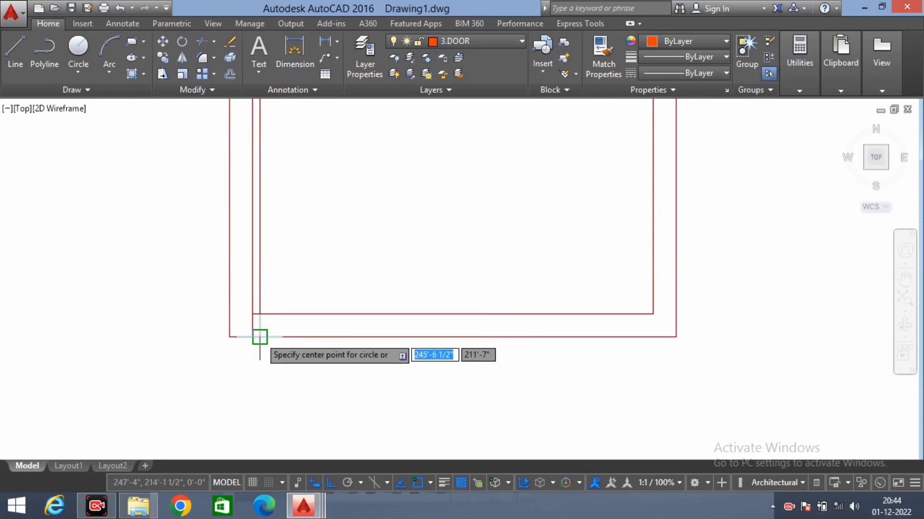
{"action": "left_click", "coordinate": [260, 336]}
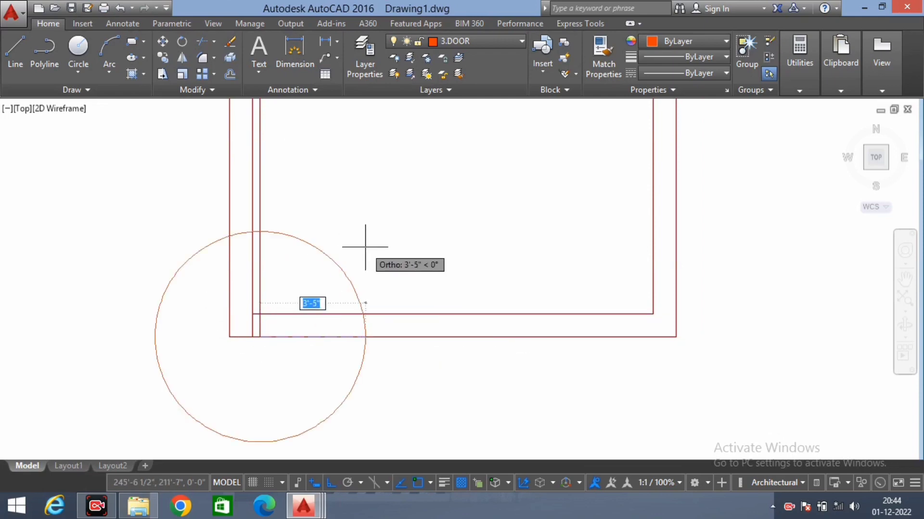
{"action": "type", "text": "3"}
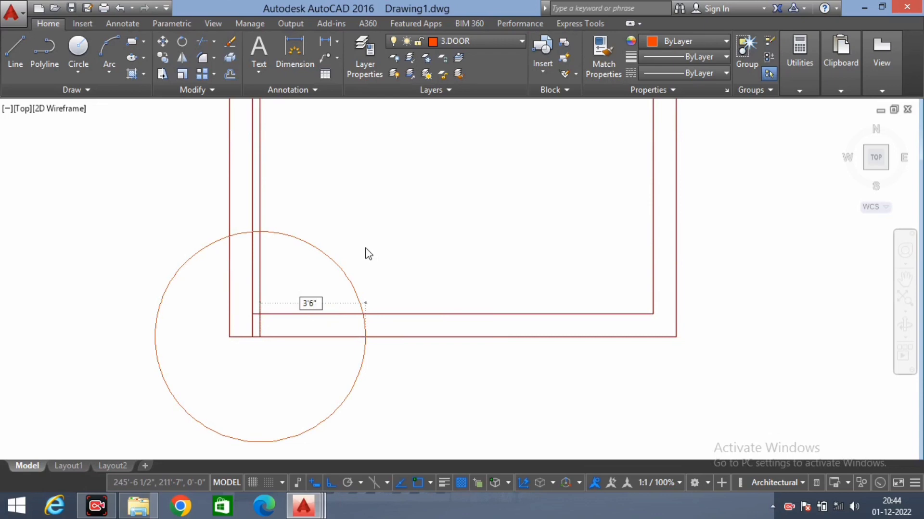
{"action": "key", "text": "Return"}
- Trim away the bottom wall lines lying inside the door circle
{"action": "scroll", "coordinate": [288, 318], "scroll_direction": "up", "scroll_amount": 2}
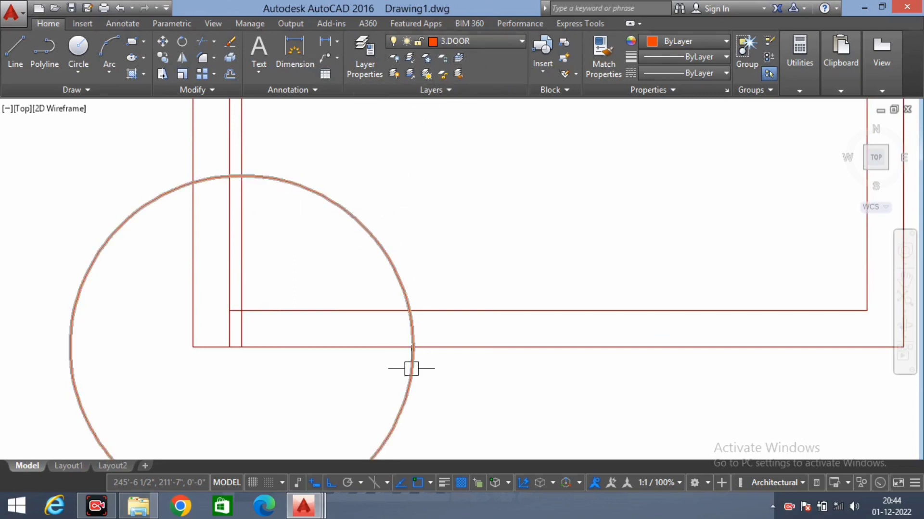
{"action": "scroll", "coordinate": [296, 226], "scroll_direction": "down", "scroll_amount": 2}
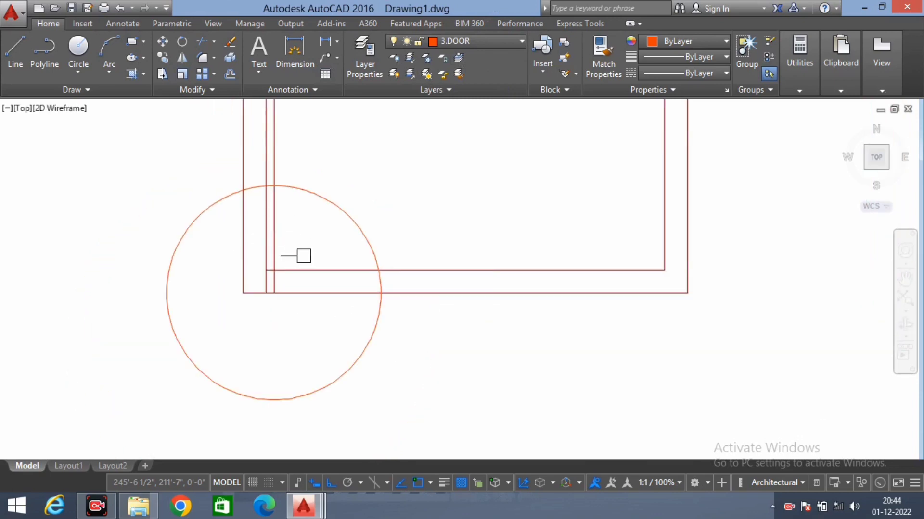
{"action": "middle_click_drag", "start_coordinate": [303, 256], "coordinate": [274, 258]}
{"action": "scroll", "coordinate": [250, 226], "scroll_direction": "up", "scroll_amount": 2}
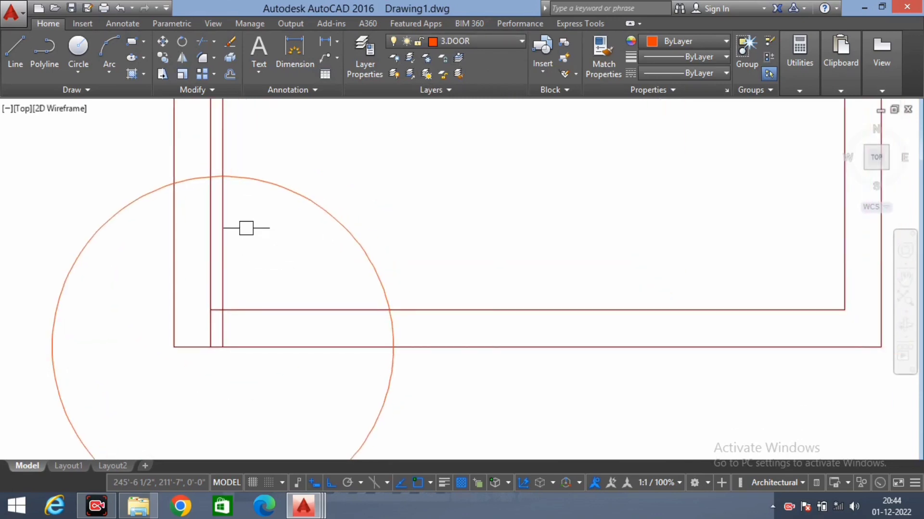
{"action": "scroll", "coordinate": [214, 215], "scroll_direction": "down", "scroll_amount": 1}
{"action": "scroll", "coordinate": [227, 171], "scroll_direction": "down", "scroll_amount": 1}
{"action": "scroll", "coordinate": [238, 294], "scroll_direction": "up", "scroll_amount": 2}
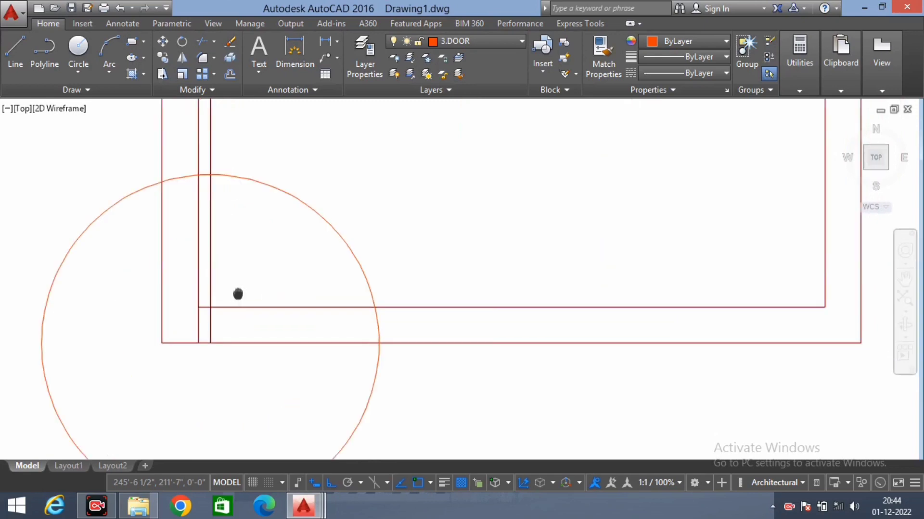
{"action": "scroll", "coordinate": [202, 274], "scroll_direction": "down", "scroll_amount": 1}
{"action": "scroll", "coordinate": [260, 266], "scroll_direction": "down", "scroll_amount": 3}
{"action": "scroll", "coordinate": [239, 283], "scroll_direction": "up", "scroll_amount": 2}
{"action": "scroll", "coordinate": [231, 284], "scroll_direction": "up", "scroll_amount": 2}
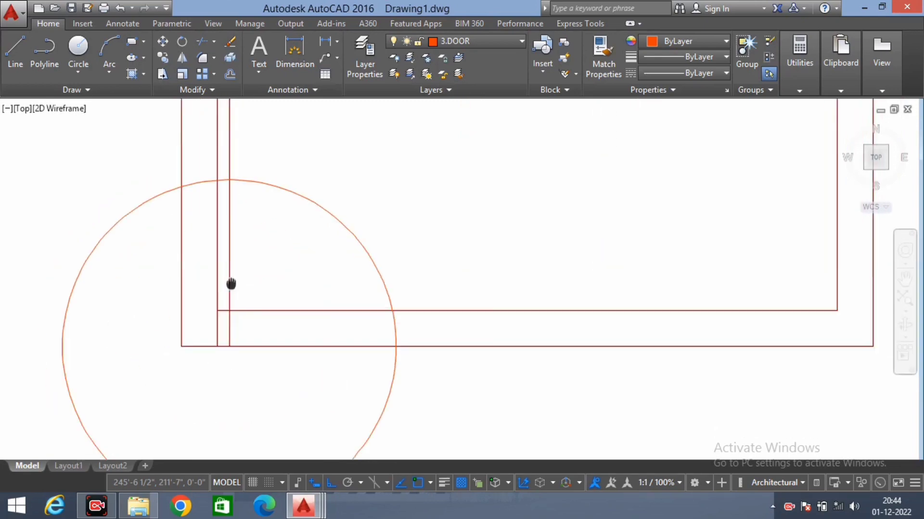
{"action": "scroll", "coordinate": [202, 255], "scroll_direction": "down", "scroll_amount": 2}
{"action": "scroll", "coordinate": [229, 264], "scroll_direction": "up", "scroll_amount": 2}
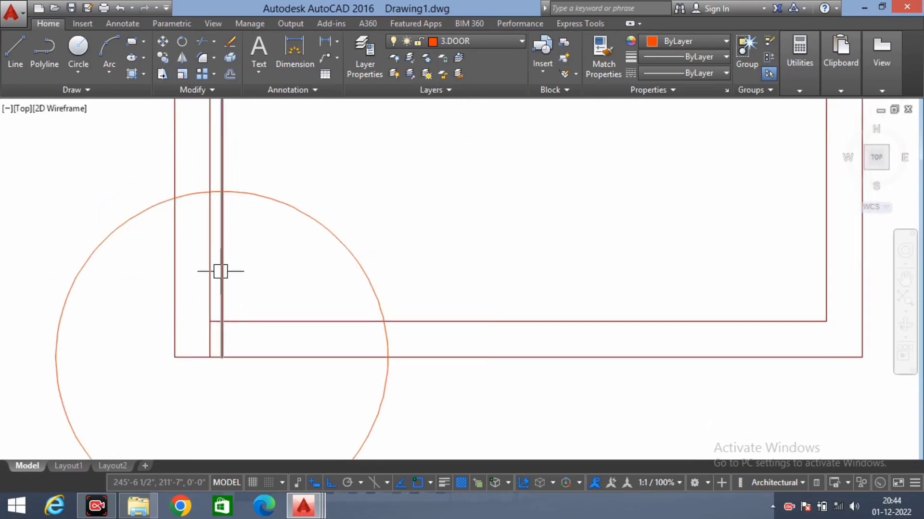
{"action": "middle_click_drag", "start_coordinate": [219, 276], "coordinate": [246, 230]}
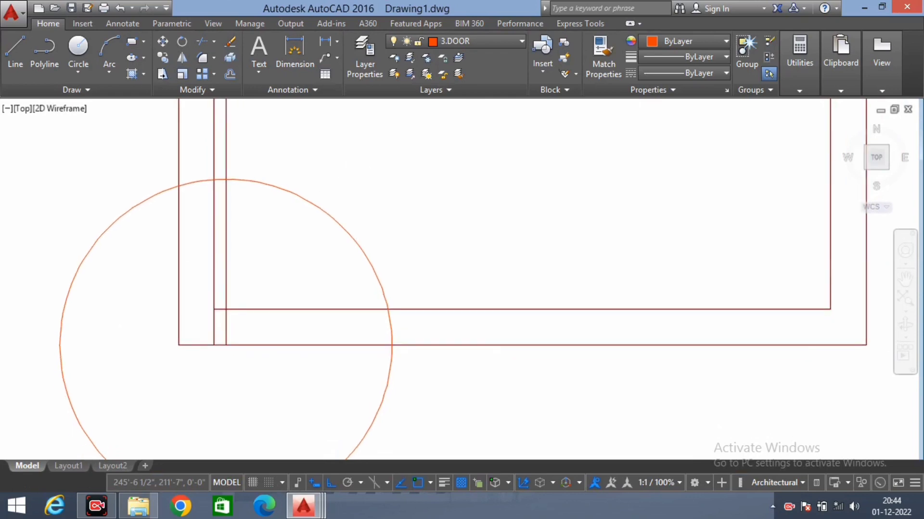
{"action": "scroll", "coordinate": [344, 256], "scroll_direction": "down", "scroll_amount": 2}
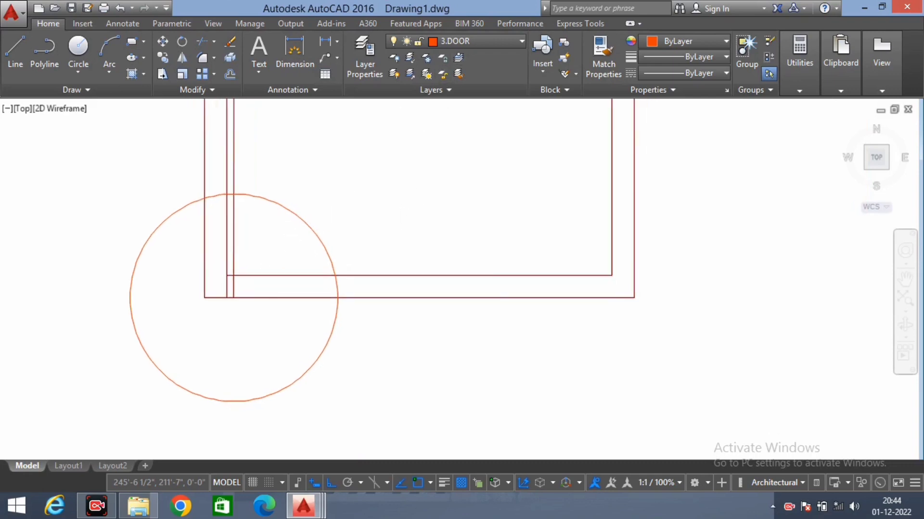
{"action": "scroll", "coordinate": [289, 312], "scroll_direction": "up", "scroll_amount": 3}
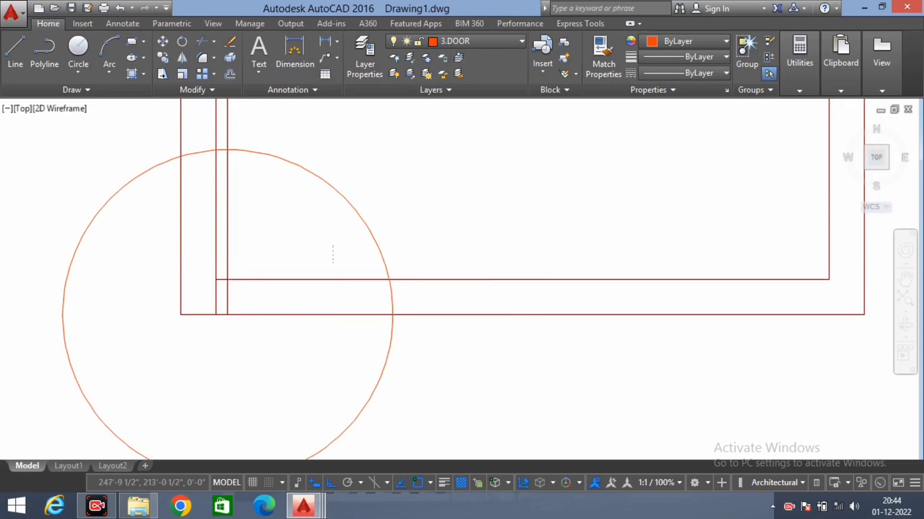
{"action": "left_click_drag", "start_coordinate": [332, 254], "coordinate": [310, 346]}
- Draw a line closing the wall end at the doorway
{"action": "key", "text": "l"}
{"action": "key", "text": "Return"}
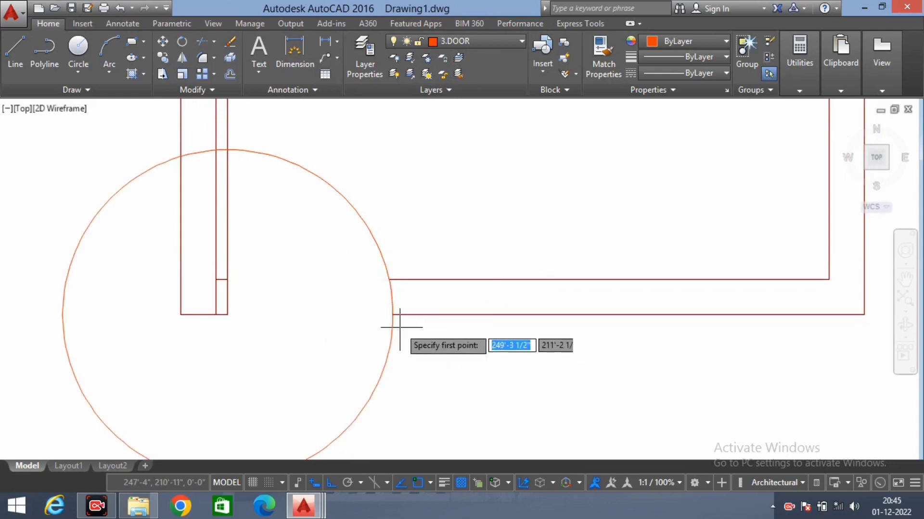
{"action": "left_click", "coordinate": [389, 279]}
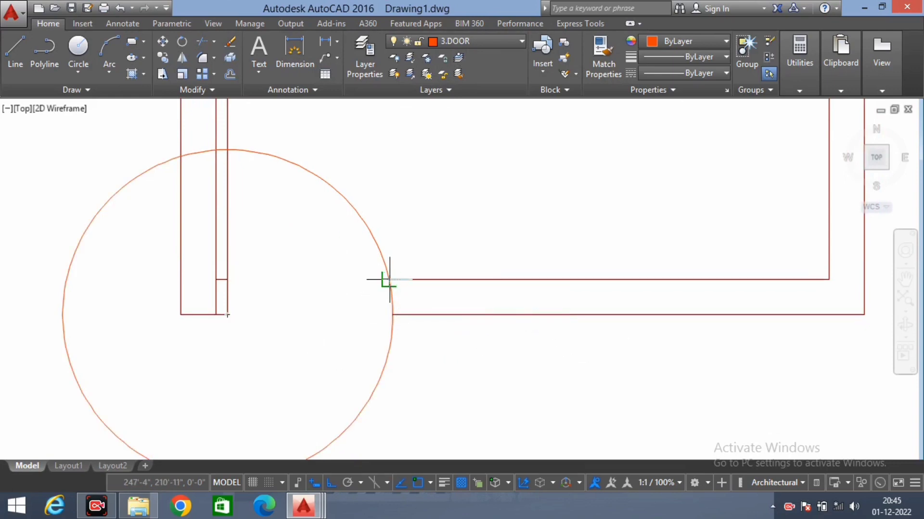
{"action": "left_click", "coordinate": [392, 371]}
{"action": "key", "text": "Return"}
{"action": "scroll", "coordinate": [419, 324], "scroll_direction": "up", "scroll_amount": 3}
{"action": "type", "text": "F"}
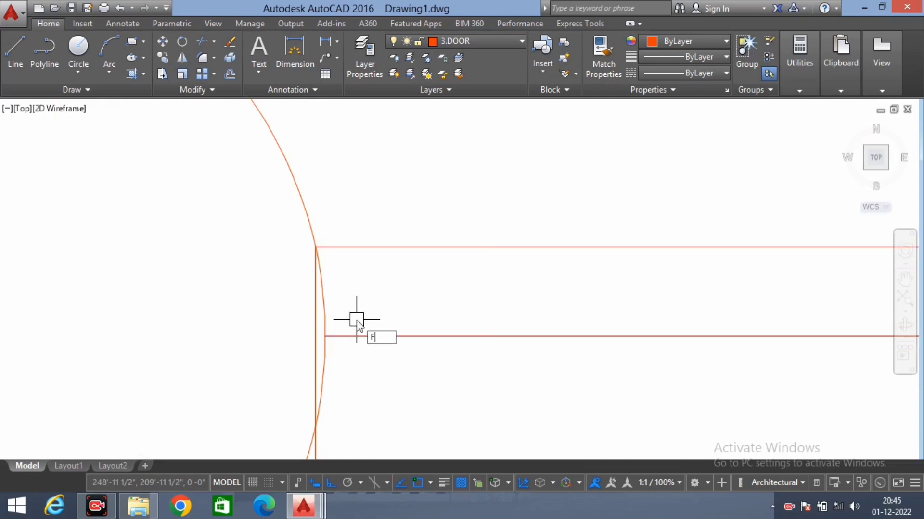
- Trim the short stray wall segment left in the doorway
{"action": "key", "text": "Return"}
{"action": "scroll", "coordinate": [380, 332], "scroll_direction": "down", "scroll_amount": 3}
{"action": "type", "text": "TR"}
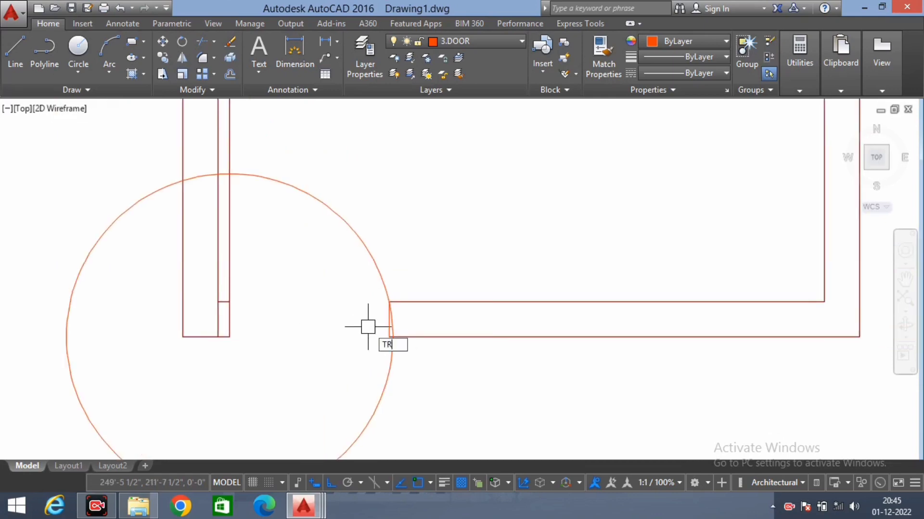
{"action": "key", "text": "Return"}
{"action": "scroll", "coordinate": [385, 322], "scroll_direction": "up", "scroll_amount": 2}
{"action": "scroll", "coordinate": [380, 342], "scroll_direction": "down", "scroll_amount": 3}
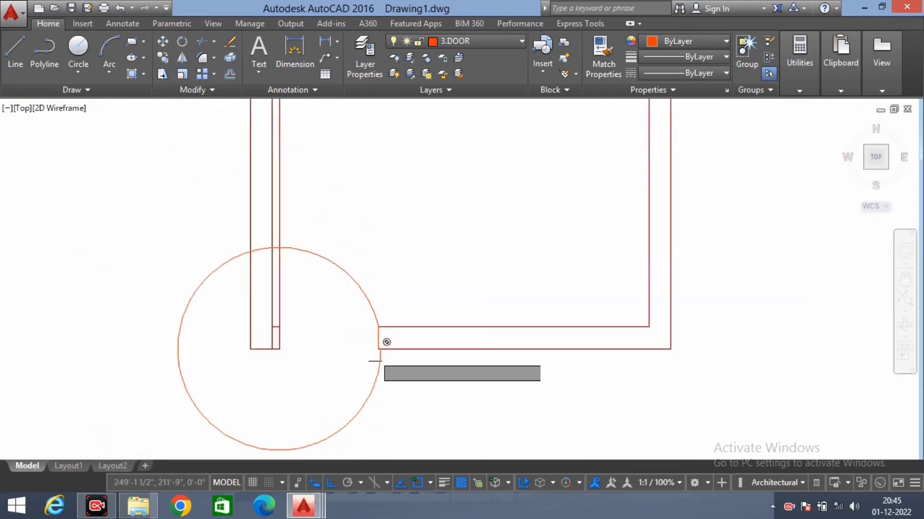
{"action": "scroll", "coordinate": [294, 241], "scroll_direction": "up", "scroll_amount": 4}
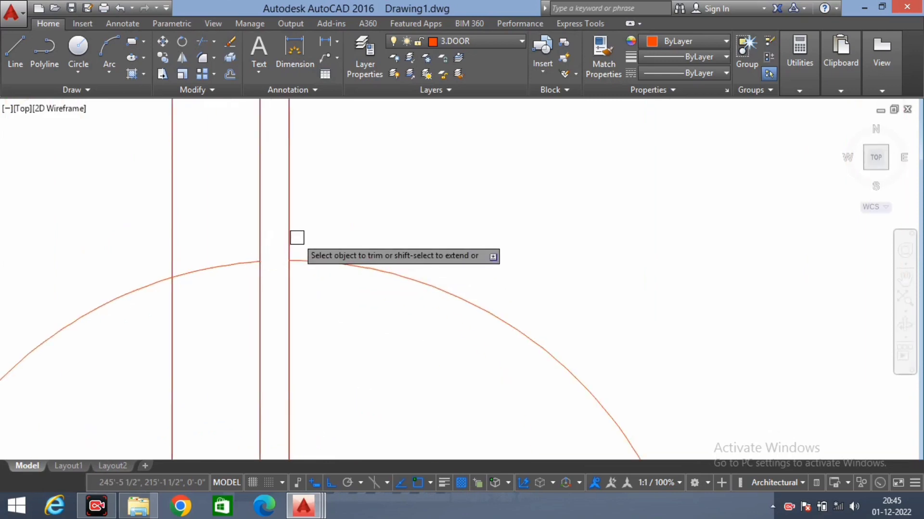
{"action": "scroll", "coordinate": [336, 285], "scroll_direction": "down", "scroll_amount": 4}
{"action": "scroll", "coordinate": [287, 341], "scroll_direction": "up", "scroll_amount": 2}
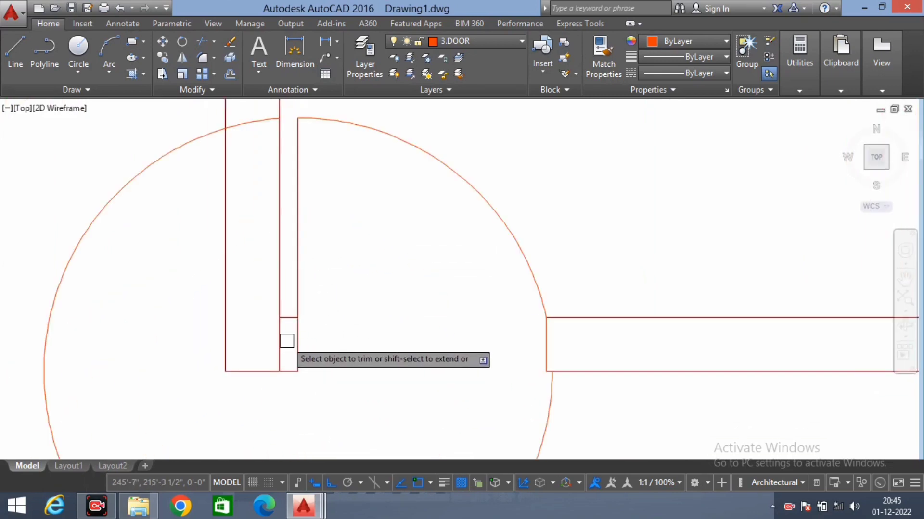
{"action": "left_click", "coordinate": [279, 339]}
{"action": "key", "text": "Return"}
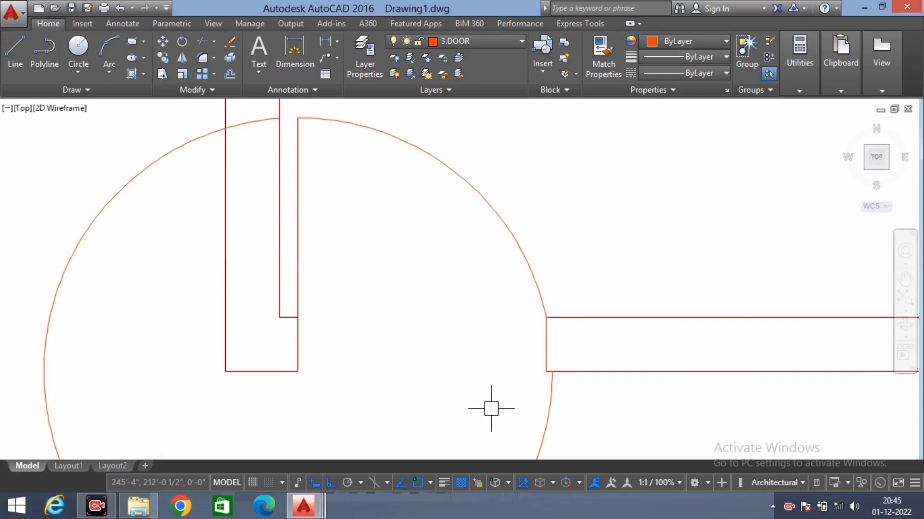
- Delete the large leftover arc, keeping only the quarter-circle door swing
{"action": "left_click", "coordinate": [551, 402]}
{"action": "key", "text": "Delete"}
{"action": "scroll", "coordinate": [354, 282], "scroll_direction": "down", "scroll_amount": 5}
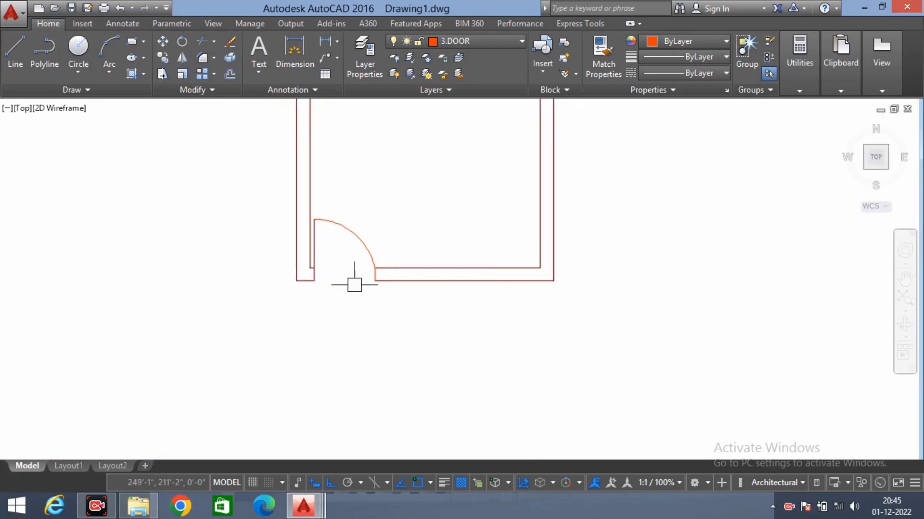
{"action": "scroll", "coordinate": [343, 249], "scroll_direction": "up", "scroll_amount": 3}
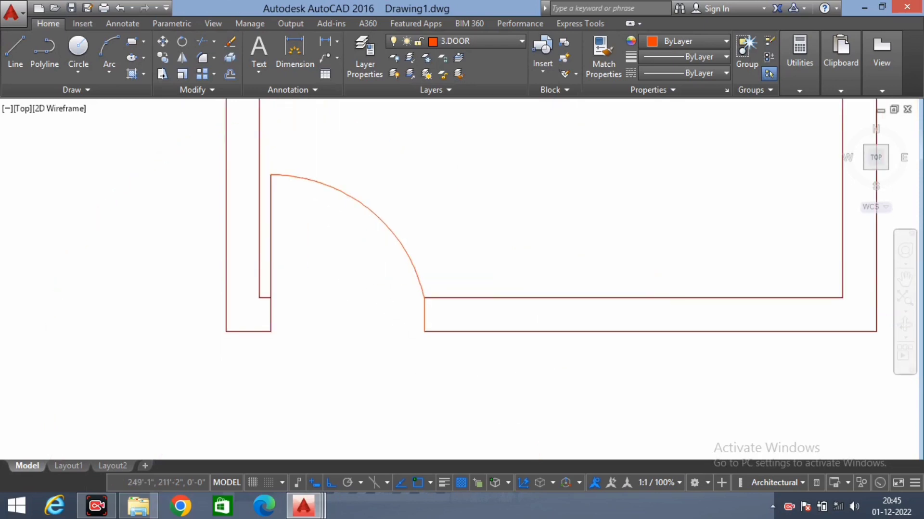
- Run Match Properties with the door arc as the source object
{"action": "left_click", "coordinate": [603, 55]}
{"action": "left_click", "coordinate": [361, 200]}
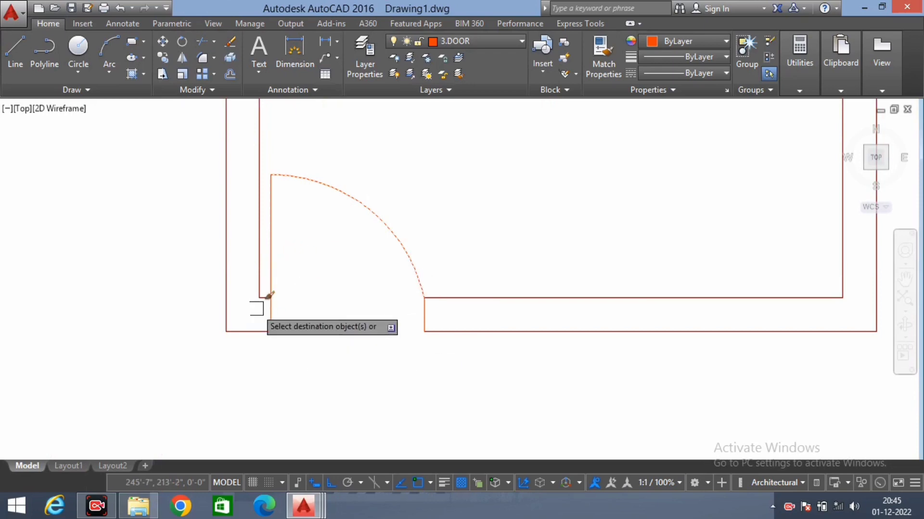
{"action": "key", "text": "Escape"}
{"action": "scroll", "coordinate": [439, 311], "scroll_direction": "down", "scroll_amount": 2}
{"action": "scroll", "coordinate": [436, 316], "scroll_direction": "down", "scroll_amount": 2}
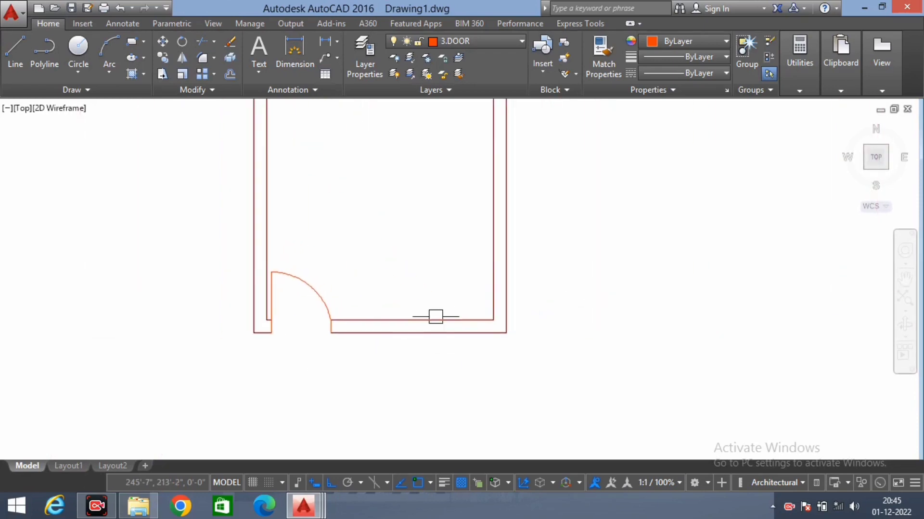
{"action": "scroll", "coordinate": [380, 334], "scroll_direction": "down", "scroll_amount": 1}
{"action": "scroll", "coordinate": [367, 334], "scroll_direction": "down", "scroll_amount": 2}
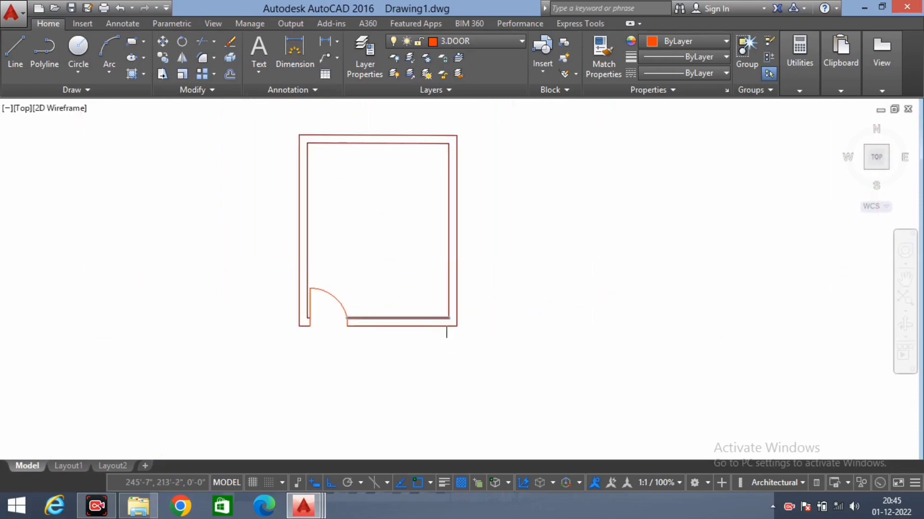
{"action": "scroll", "coordinate": [433, 324], "scroll_direction": "down", "scroll_amount": 1}
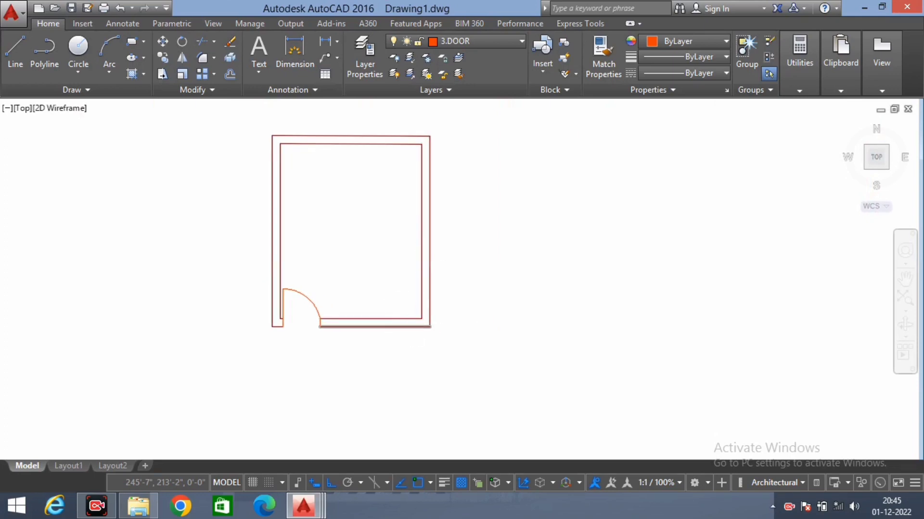
{"action": "scroll", "coordinate": [413, 251], "scroll_direction": "up", "scroll_amount": 2}
{"action": "middle_click_drag", "start_coordinate": [412, 252], "coordinate": [400, 294]}
{"action": "scroll", "coordinate": [401, 293], "scroll_direction": "down", "scroll_amount": 2}
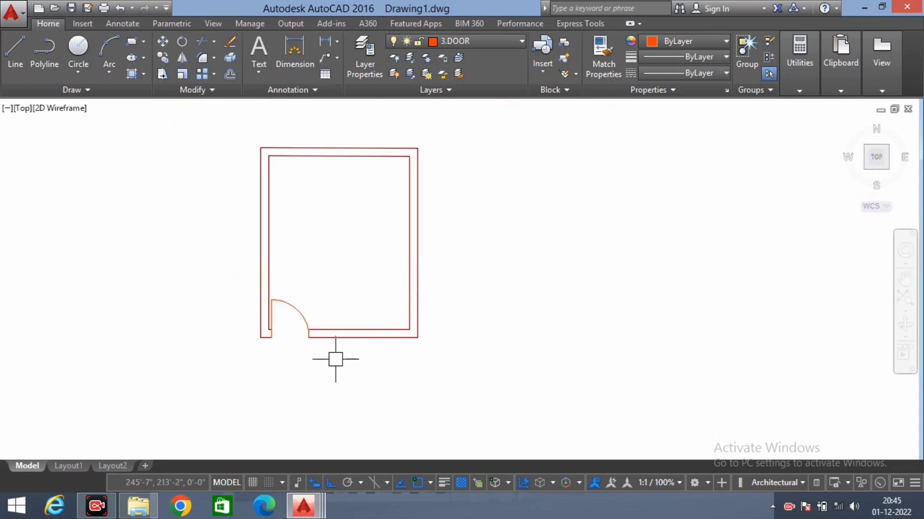
- Begin a line at the bottom wall midpoint, cancel it, and open the layer list
{"action": "type", "text": "l"}
{"action": "key", "text": "Return"}
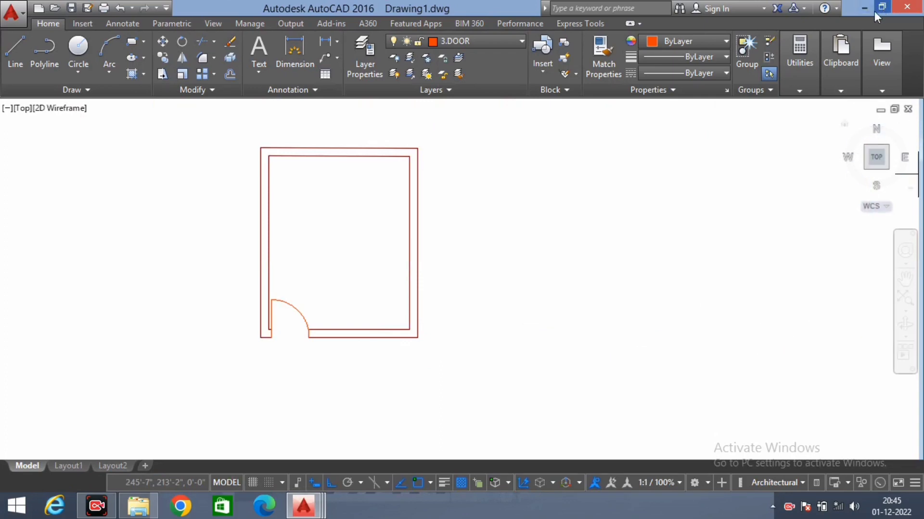
{"action": "scroll", "coordinate": [358, 330], "scroll_direction": "up", "scroll_amount": 2}
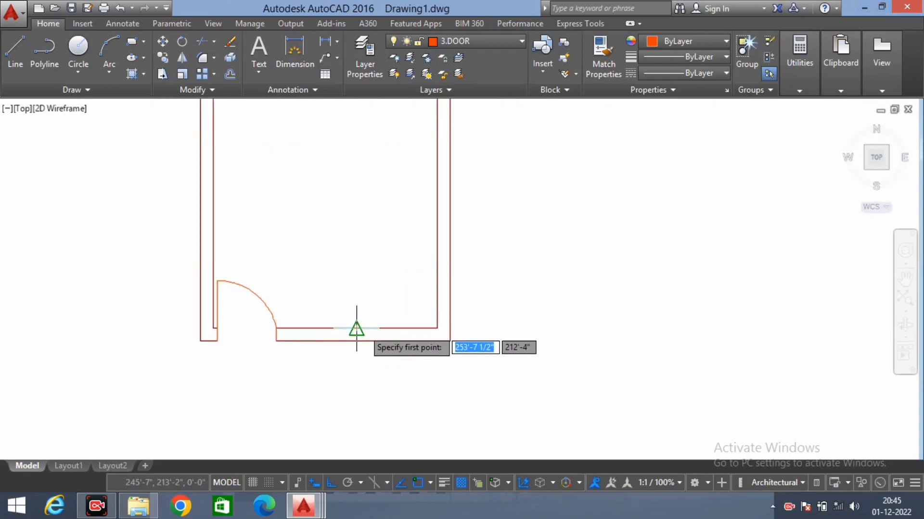
{"action": "left_click", "coordinate": [357, 329]}
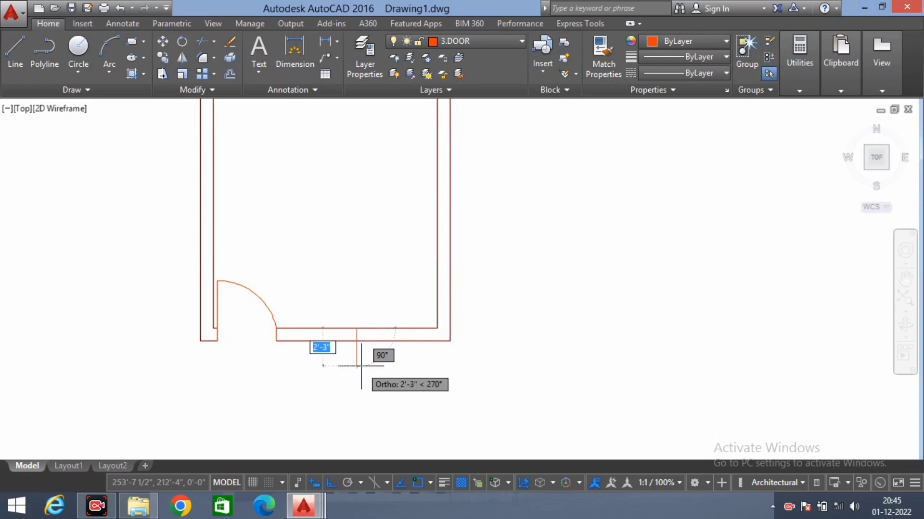
{"action": "key", "text": "Escape"}
{"action": "scroll", "coordinate": [362, 336], "scroll_direction": "down", "scroll_amount": 2}
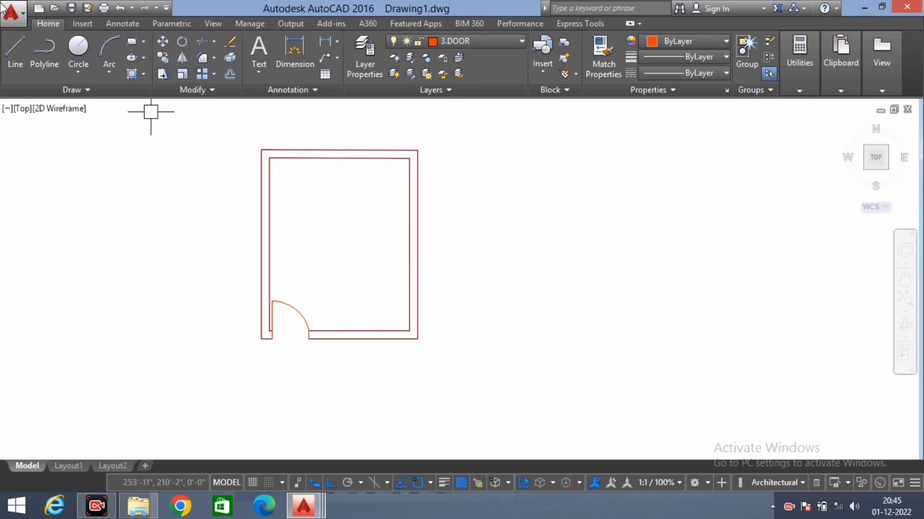
{"action": "left_click", "coordinate": [461, 42]}
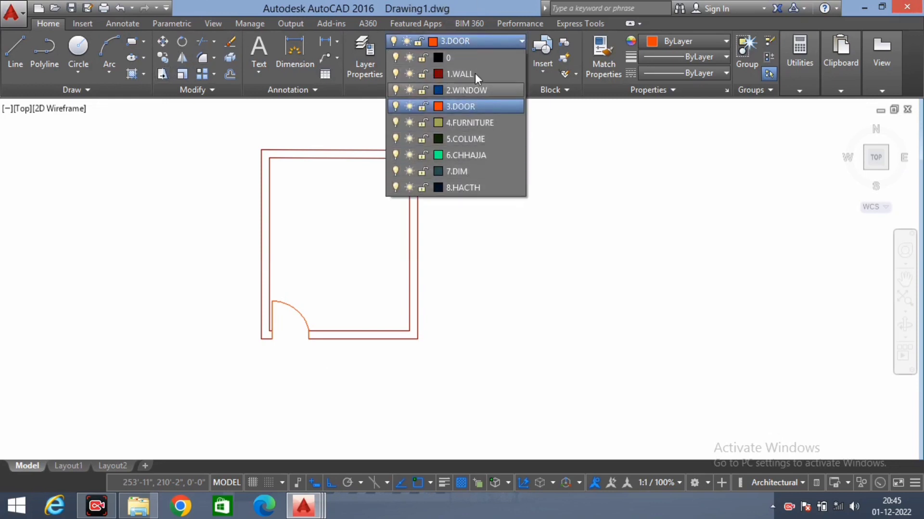
- Make 2.WINDOW the current layer and draw a guide line from the bottom wall midpoint
{"action": "left_click", "coordinate": [461, 92]}
{"action": "scroll", "coordinate": [336, 354], "scroll_direction": "up", "scroll_amount": 2}
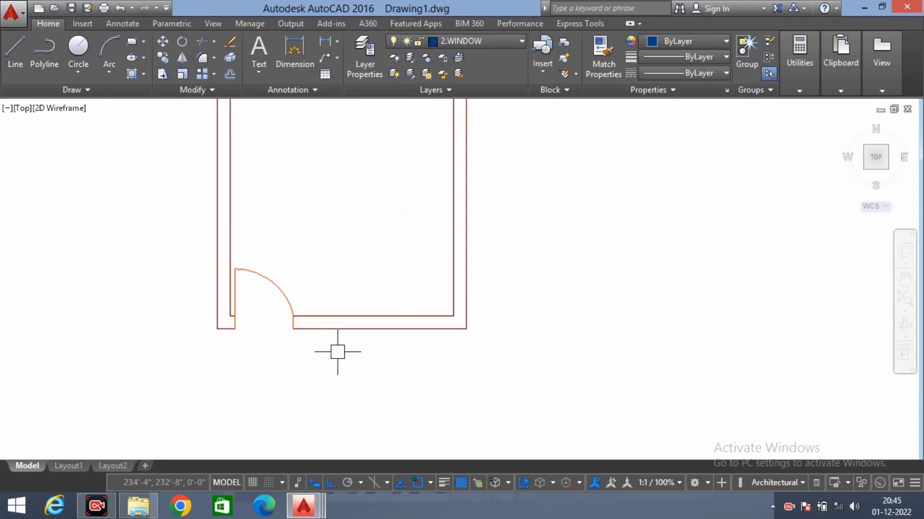
{"action": "key", "text": "l"}
{"action": "key", "text": "Return"}
{"action": "left_click", "coordinate": [372, 316]}
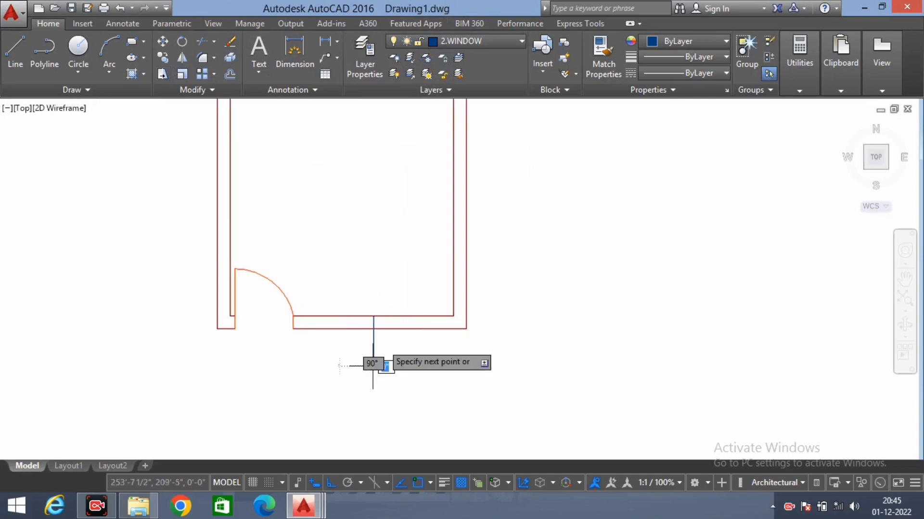
{"action": "scroll", "coordinate": [387, 319], "scroll_direction": "up", "scroll_amount": 4}
- Offset the guide line to both sides to mark the window edges
{"action": "type", "text": "o"}
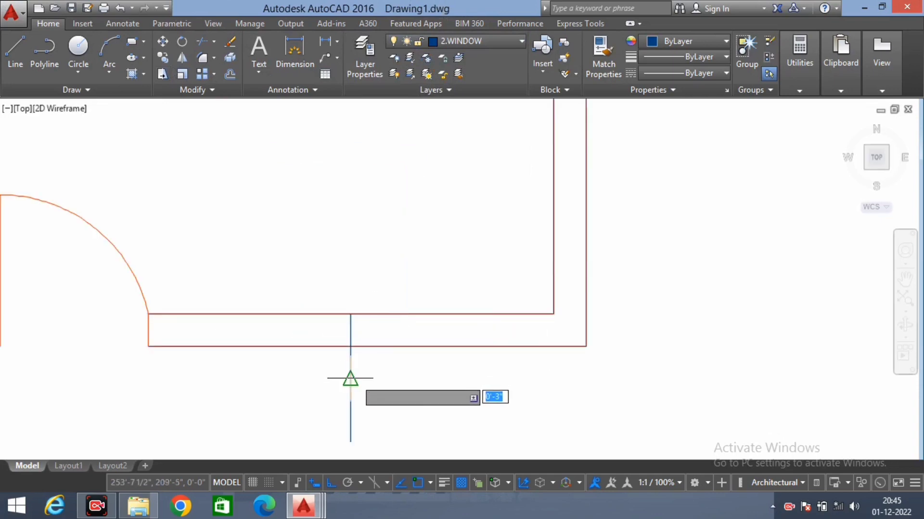
{"action": "key", "text": "Return"}
{"action": "middle_click_drag", "start_coordinate": [351, 377], "coordinate": [380, 355]}
{"action": "middle_click_drag", "start_coordinate": [438, 330], "coordinate": [410, 335]}
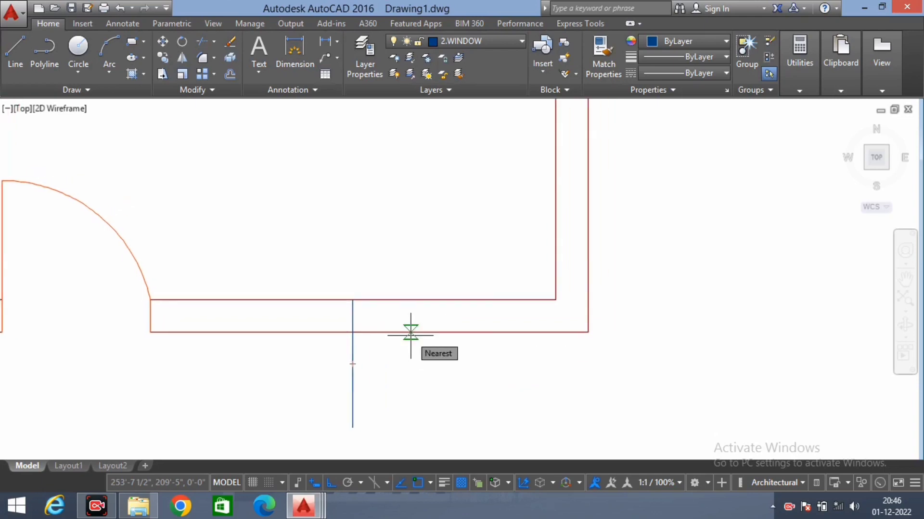
{"action": "type", "text": "2'"}
{"action": "key", "text": "Return"}
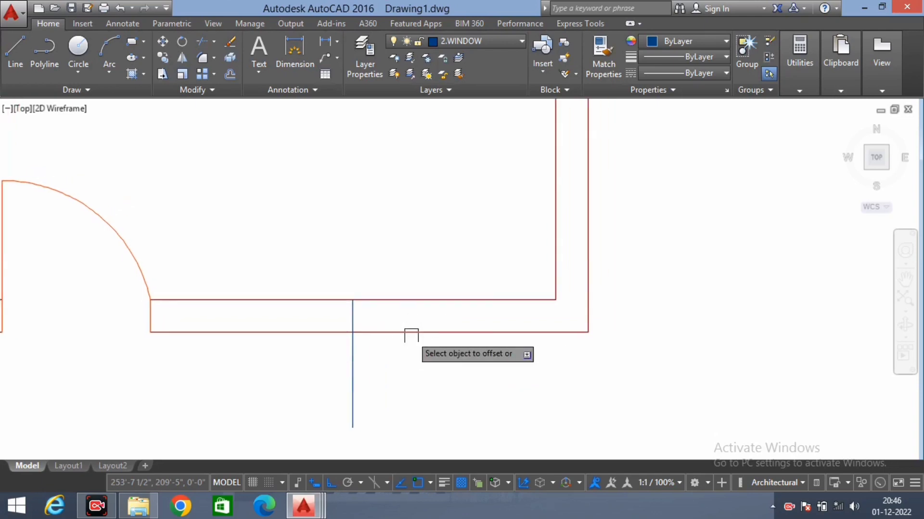
{"action": "left_click", "coordinate": [352, 377]}
{"action": "left_click", "coordinate": [448, 344]}
{"action": "left_click", "coordinate": [352, 351]}
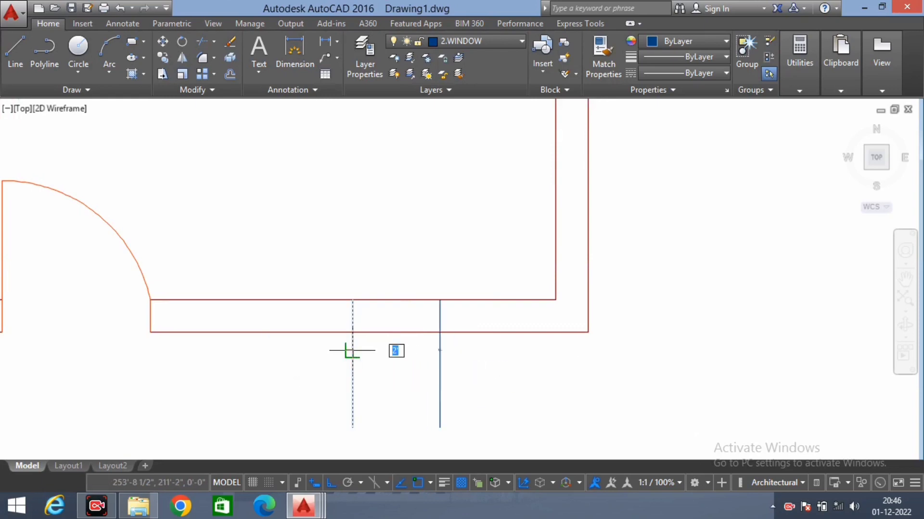
- Trim the wall lines between the two window edges and select the leftover guide line
{"action": "scroll", "coordinate": [391, 340], "scroll_direction": "down", "scroll_amount": 4}
{"action": "type", "text": "T"}
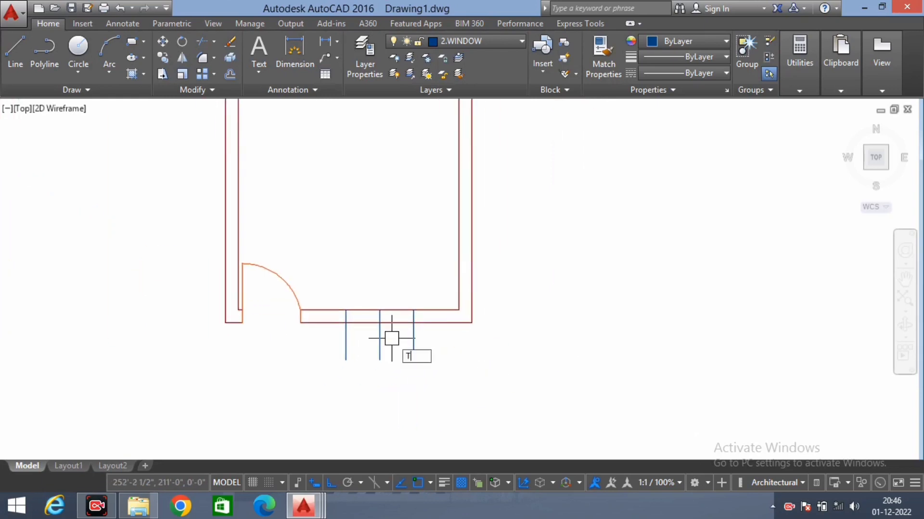
{"action": "type", "text": "r"}
{"action": "key", "text": "Return"}
{"action": "key", "text": "Return"}
{"action": "left_click_drag", "start_coordinate": [385, 301], "coordinate": [361, 350]}
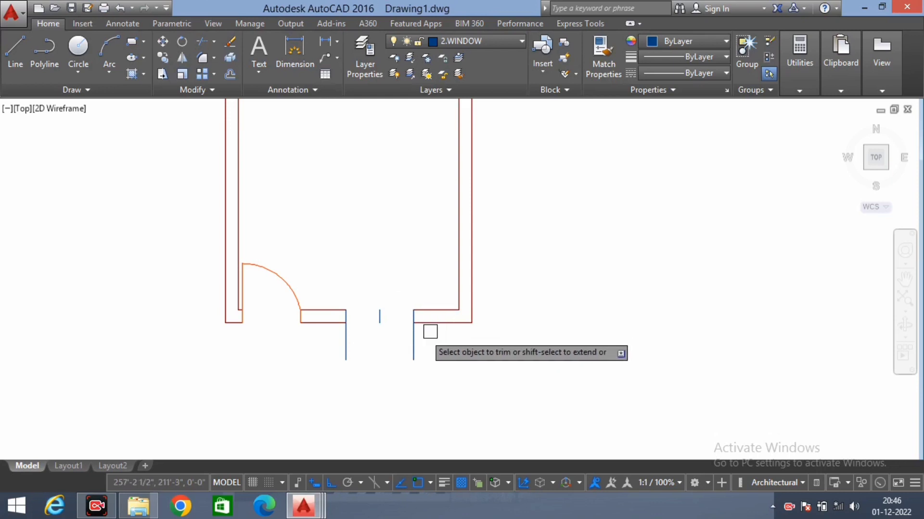
{"action": "left_click", "coordinate": [330, 351]}
{"action": "left_click", "coordinate": [469, 333]}
{"action": "scroll", "coordinate": [381, 330], "scroll_direction": "up", "scroll_amount": 4}
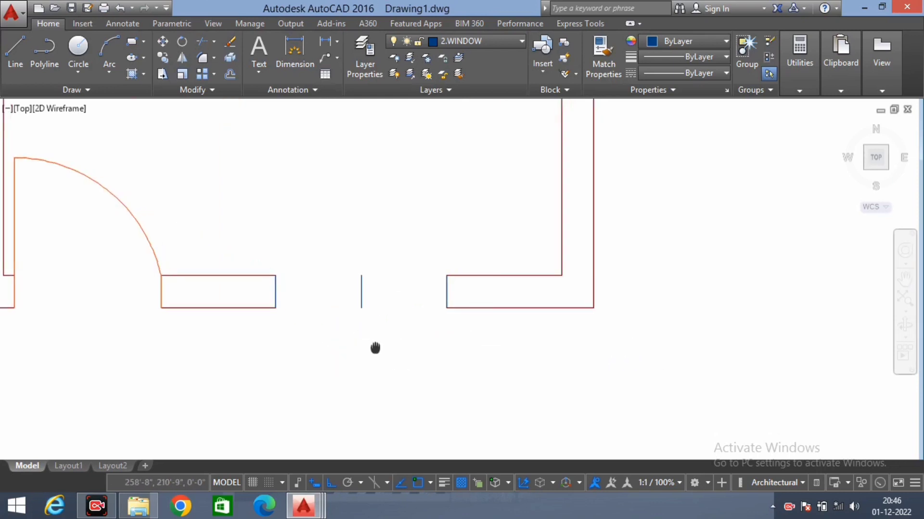
{"action": "scroll", "coordinate": [375, 348], "scroll_direction": "down", "scroll_amount": 2}
{"action": "left_click", "coordinate": [388, 256]}
{"action": "left_click", "coordinate": [321, 319]}
{"action": "type", "text": "REC"}
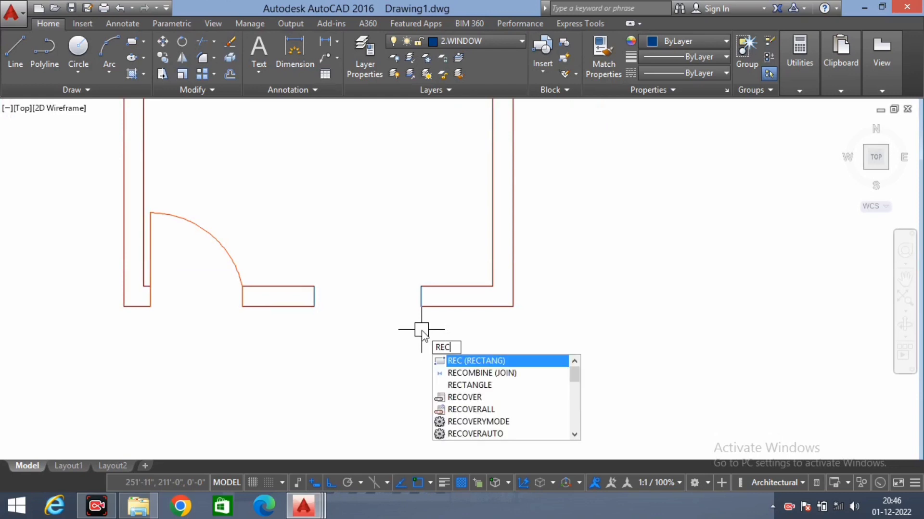
- Draw a window rectangle across the bottom-wall opening
{"action": "key", "text": "Return"}
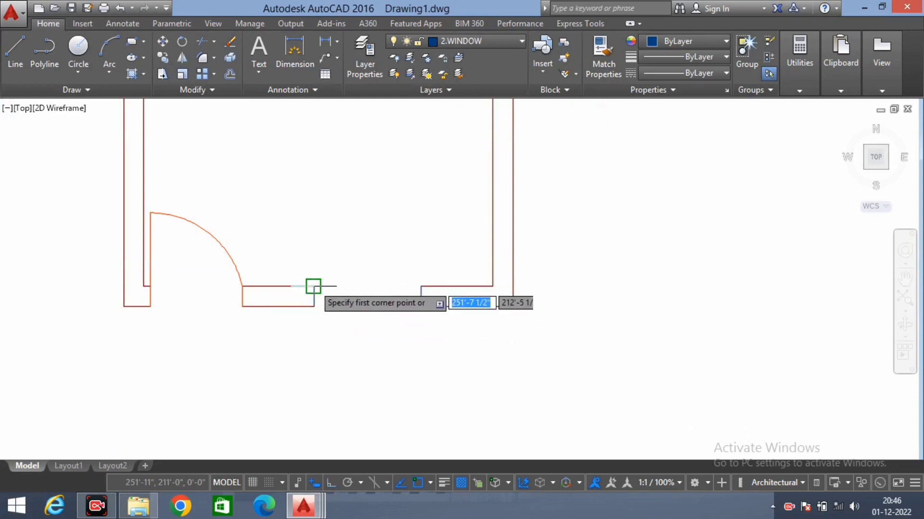
{"action": "left_click", "coordinate": [314, 287]}
{"action": "left_click", "coordinate": [421, 307]}
{"action": "scroll", "coordinate": [388, 316], "scroll_direction": "up", "scroll_amount": 2}
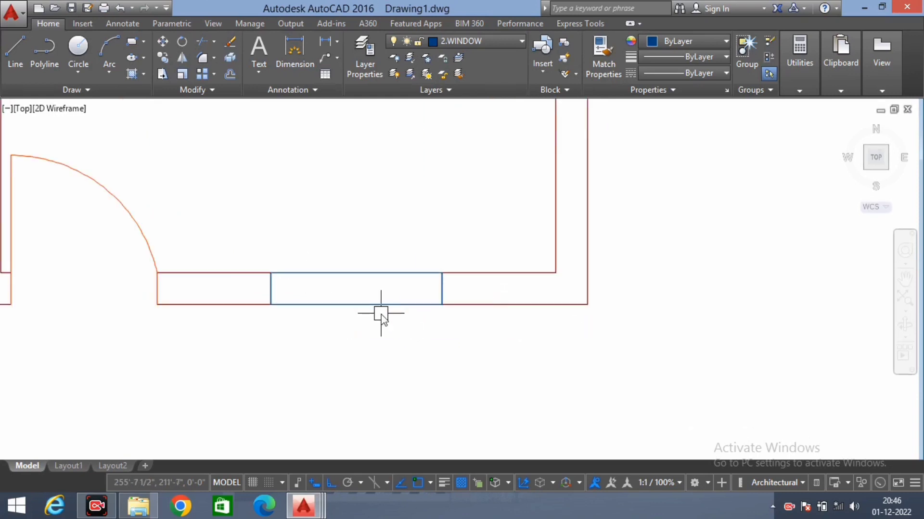
- Draw a horizontal line across the middle of the window rectangle
{"action": "type", "text": "l"}
{"action": "key", "text": "Return"}
{"action": "left_click", "coordinate": [270, 289]}
{"action": "left_click", "coordinate": [442, 289]}
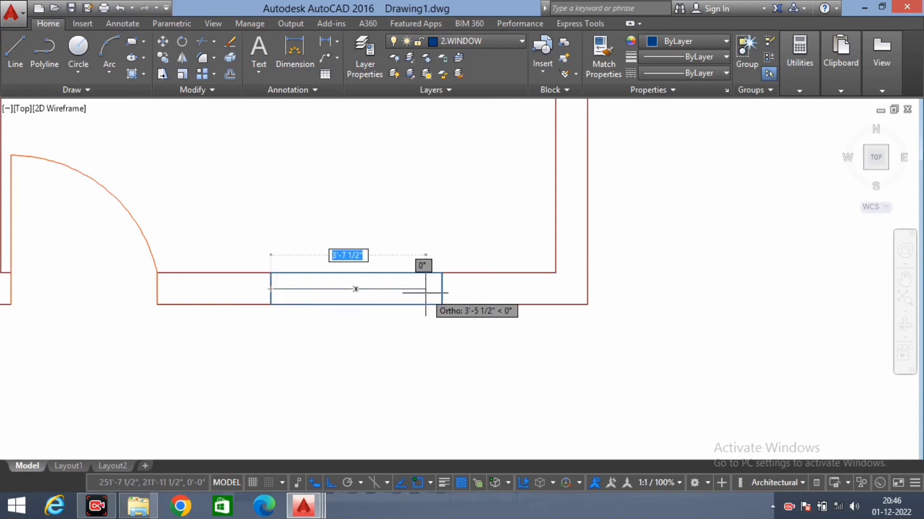
{"action": "scroll", "coordinate": [316, 307], "scroll_direction": "down", "scroll_amount": 2}
{"action": "scroll", "coordinate": [316, 306], "scroll_direction": "up", "scroll_amount": 2}
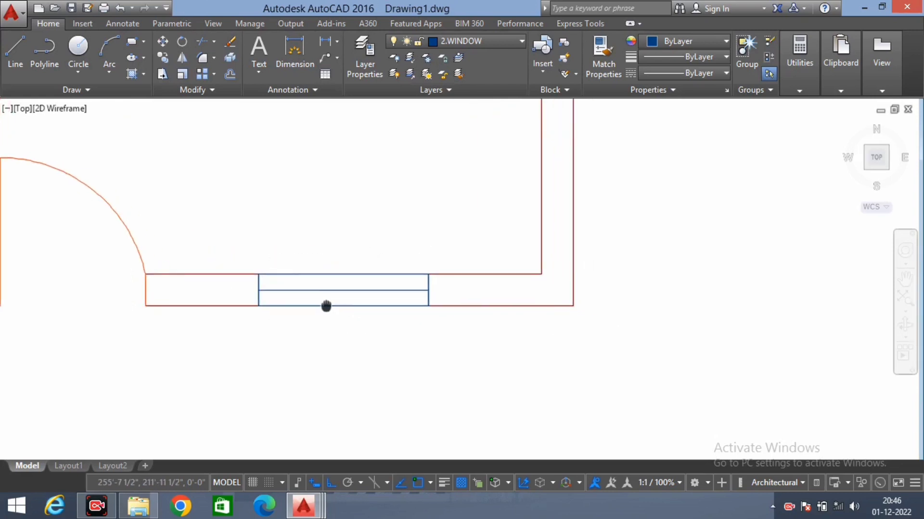
- Select the window's left and right edge lines
{"action": "left_click", "coordinate": [236, 246]}
{"action": "left_click", "coordinate": [310, 360]}
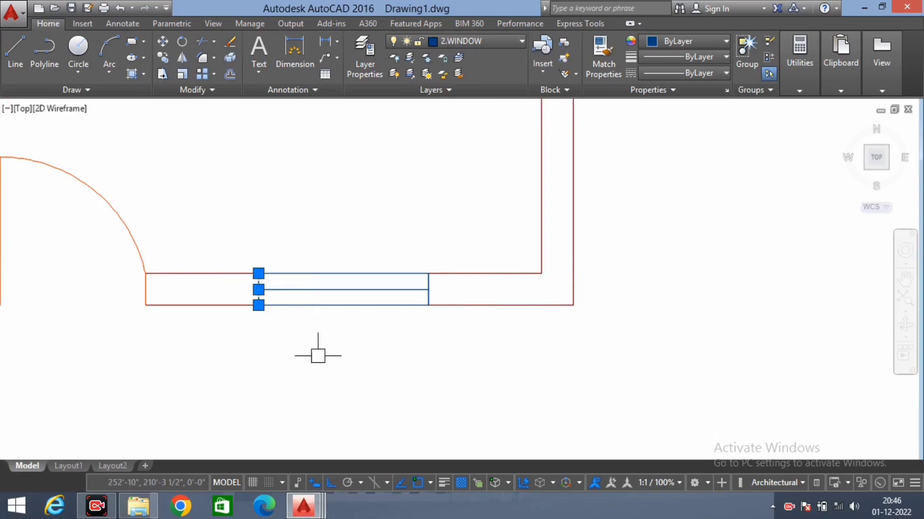
{"action": "key", "text": "Escape"}
{"action": "left_click", "coordinate": [391, 237]}
{"action": "left_click", "coordinate": [452, 354]}
{"action": "scroll", "coordinate": [408, 339], "scroll_direction": "down", "scroll_amount": 3}
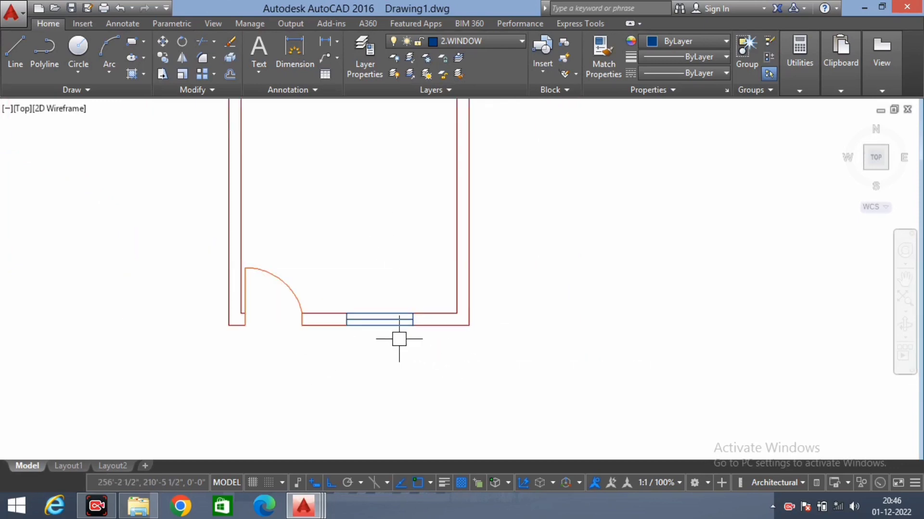
{"action": "scroll", "coordinate": [382, 331], "scroll_direction": "up", "scroll_amount": 3}
- Offset the middle window line 1 unit downward as a glazing line
{"action": "key", "text": "Return"}
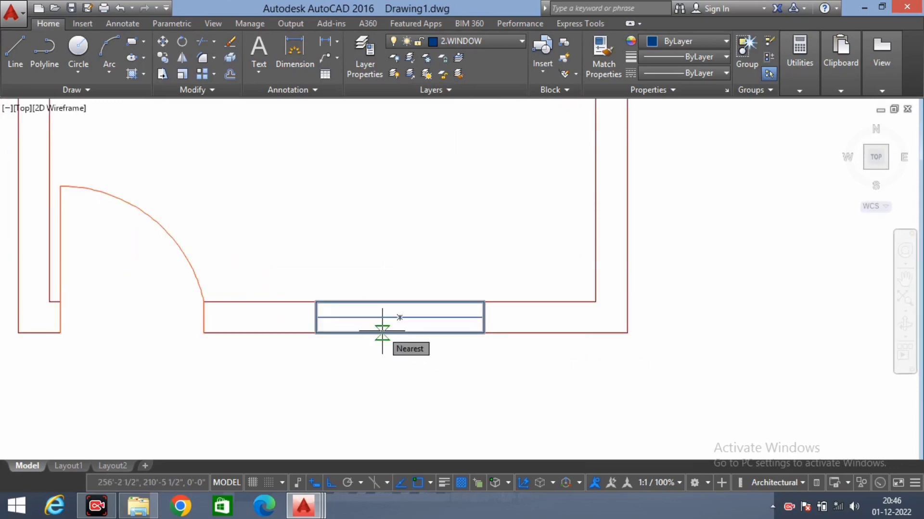
{"action": "type", "text": "1.3"}
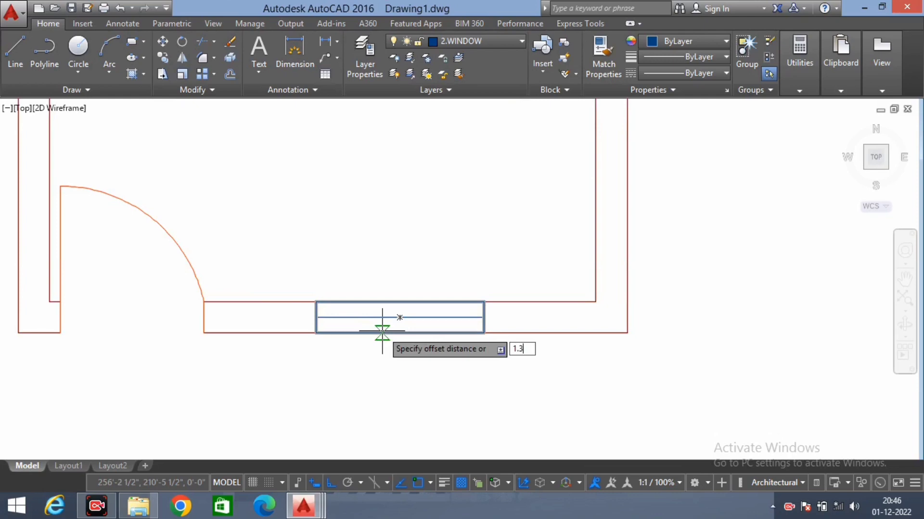
{"action": "key", "text": "Return"}
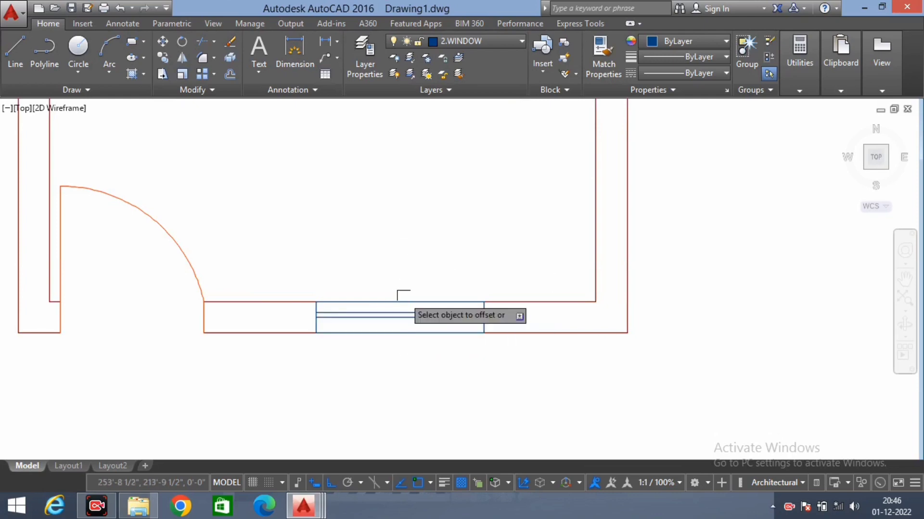
{"action": "scroll", "coordinate": [409, 321], "scroll_direction": "up", "scroll_amount": 3}
{"action": "left_click", "coordinate": [409, 314]}
{"action": "left_click", "coordinate": [423, 405]}
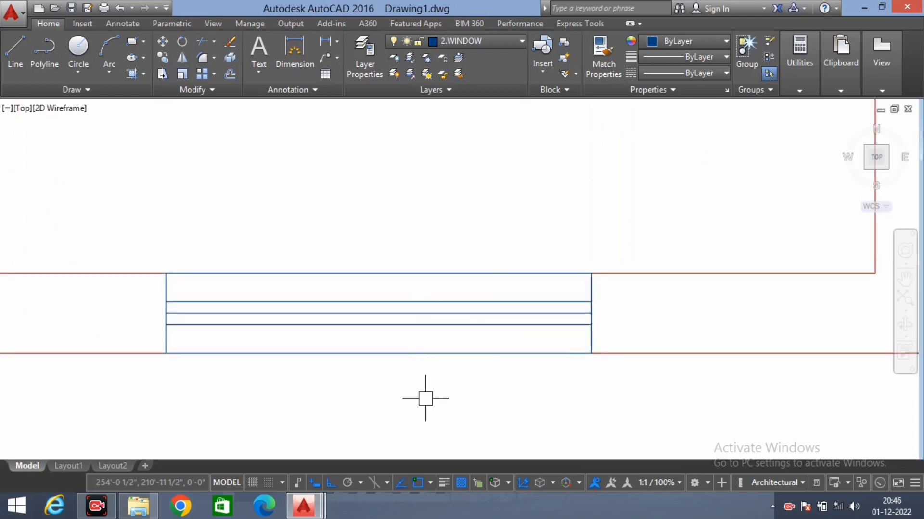
{"action": "type", "text": "DLI"}
- Start a linear dimension on the window, cancel it, and pan back to the window
{"action": "key", "text": "Return"}
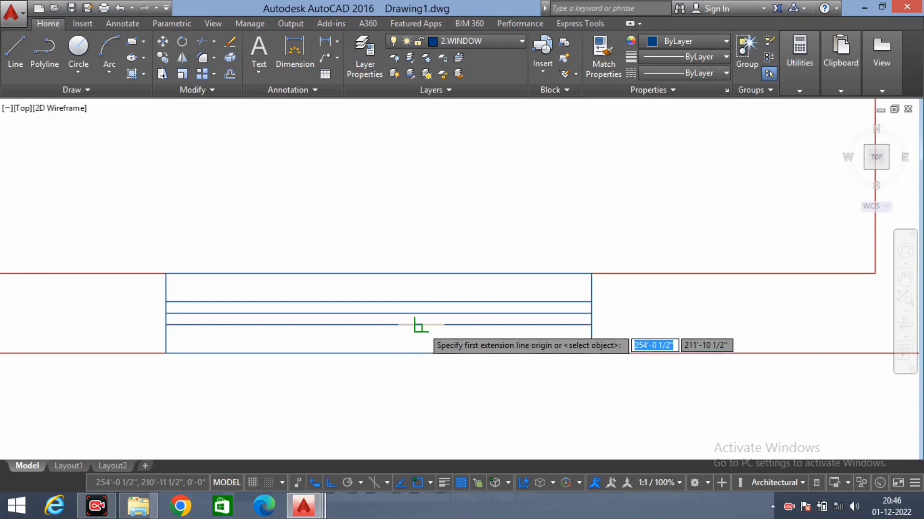
{"action": "left_click", "coordinate": [419, 325]}
{"action": "left_click", "coordinate": [420, 302]}
{"action": "scroll", "coordinate": [420, 302], "scroll_direction": "down", "scroll_amount": 3}
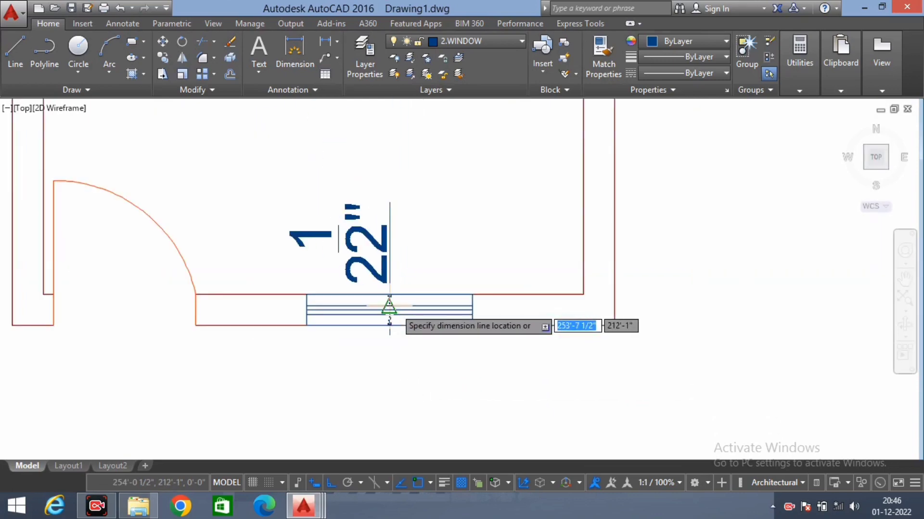
{"action": "scroll", "coordinate": [420, 302], "scroll_direction": "up", "scroll_amount": 3}
{"action": "key", "text": "Escape"}
{"action": "scroll", "coordinate": [420, 308], "scroll_direction": "down", "scroll_amount": 3}
{"action": "middle_click_drag", "start_coordinate": [424, 336], "coordinate": [430, 371]}
{"action": "scroll", "coordinate": [440, 332], "scroll_direction": "down", "scroll_amount": 3}
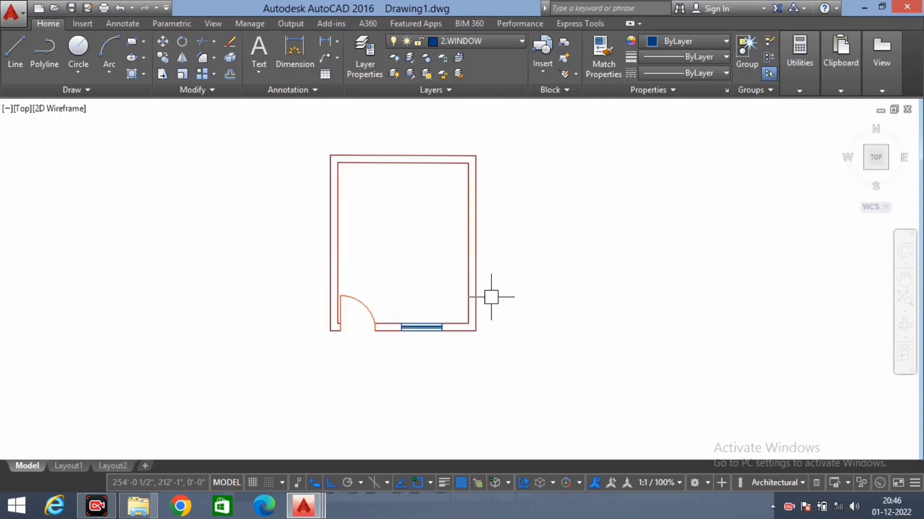
{"action": "scroll", "coordinate": [443, 337], "scroll_direction": "up", "scroll_amount": 2}
{"action": "middle_click_drag", "start_coordinate": [474, 288], "coordinate": [474, 262]}
{"action": "scroll", "coordinate": [423, 314], "scroll_direction": "up", "scroll_amount": 2}
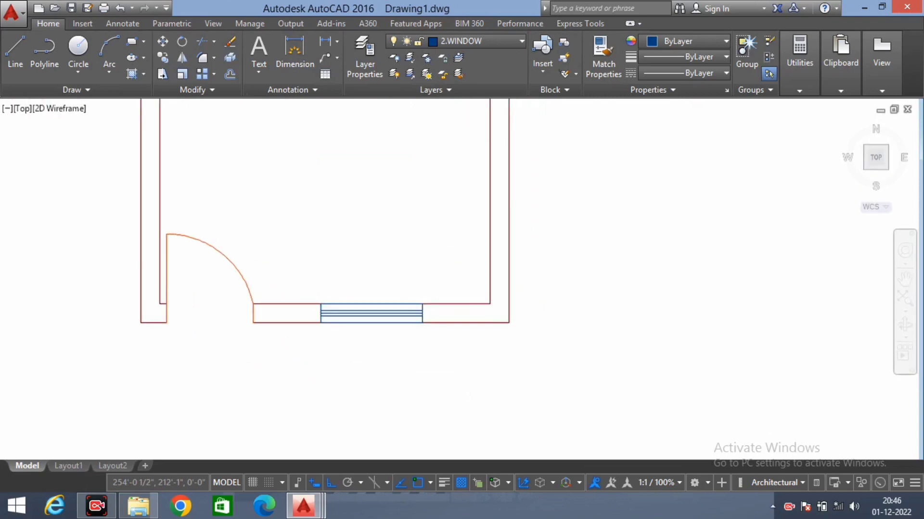
- Make 6.CHHAJJA current and draw the chhajja side line 1' out from the window corner
{"action": "left_click", "coordinate": [495, 41]}
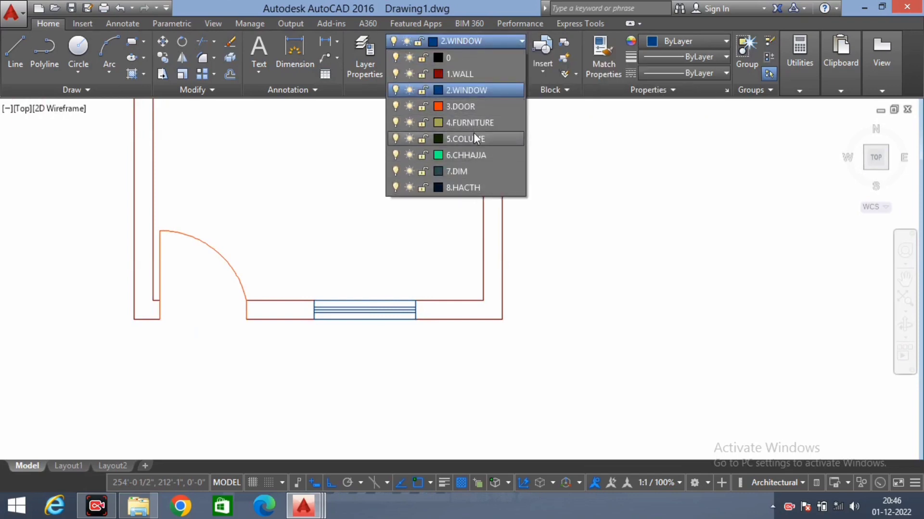
{"action": "left_click", "coordinate": [478, 154]}
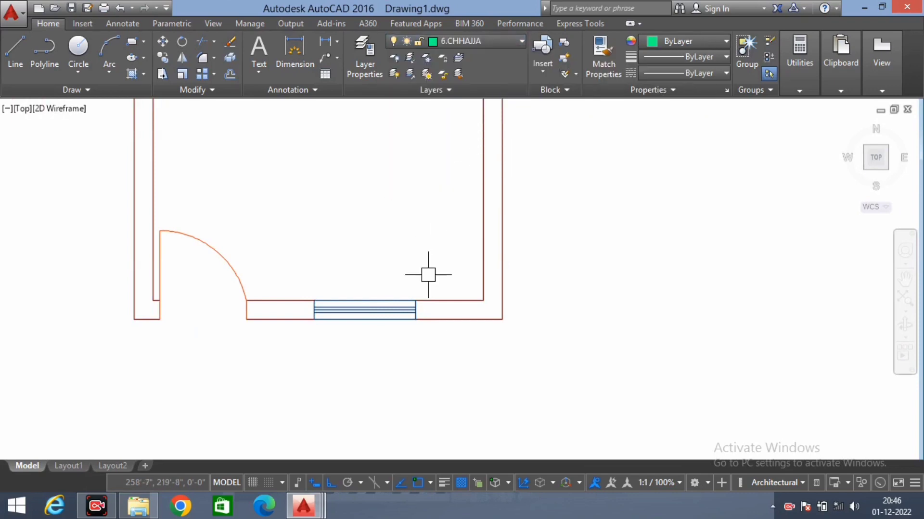
{"action": "type", "text": "l"}
{"action": "key", "text": "Return"}
{"action": "left_click", "coordinate": [415, 320]}
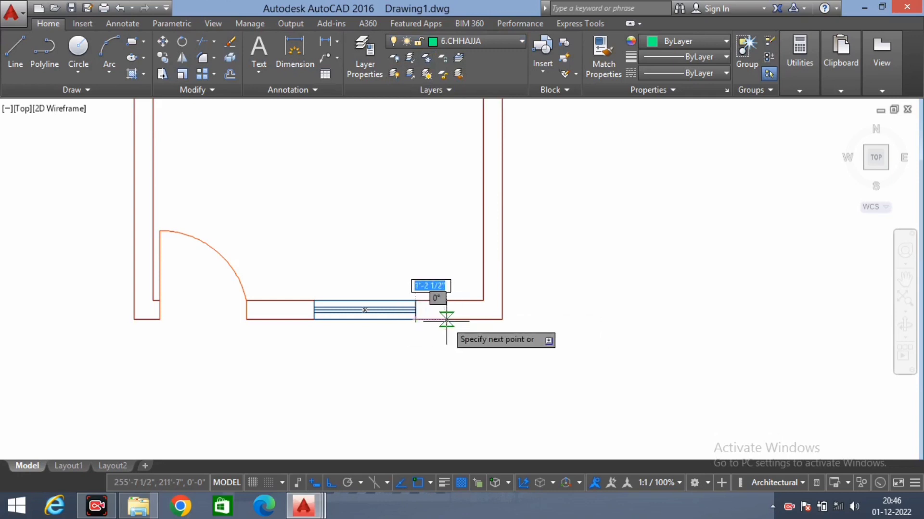
{"action": "key", "text": "Return"}
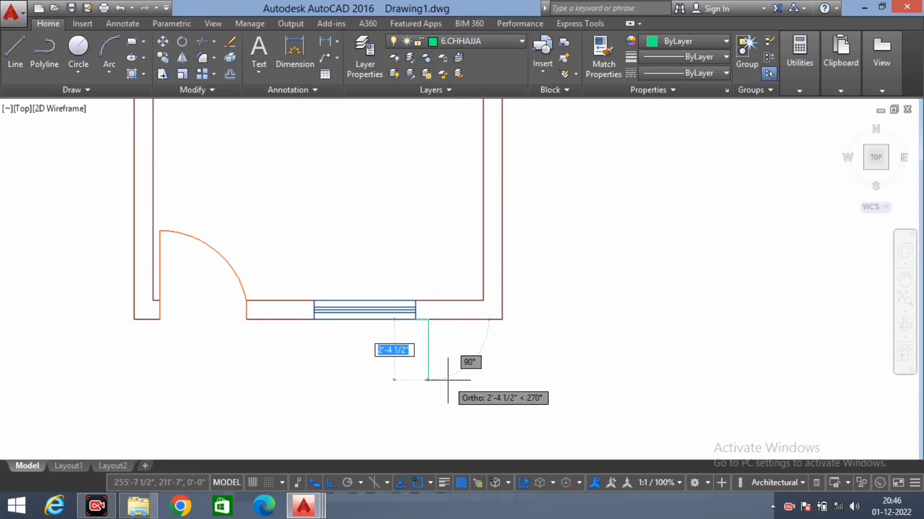
{"action": "type", "text": "1"}
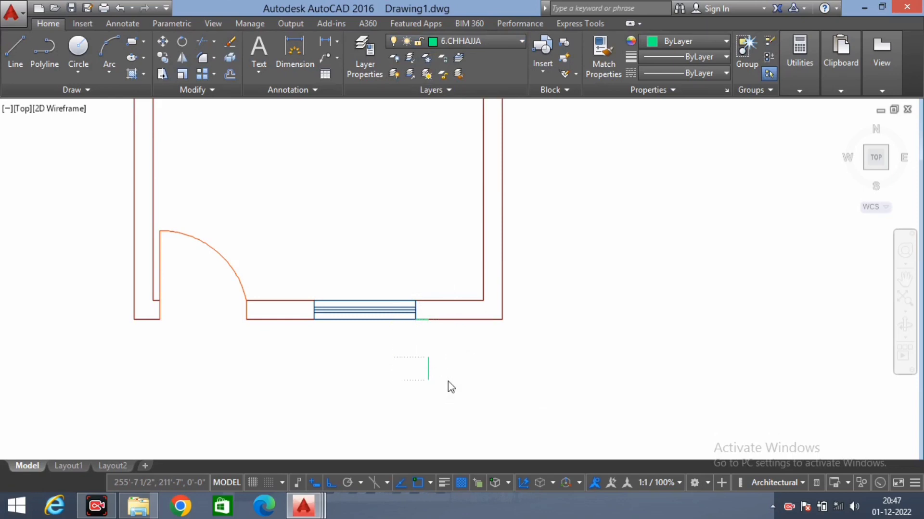
{"action": "key", "text": "Return"}
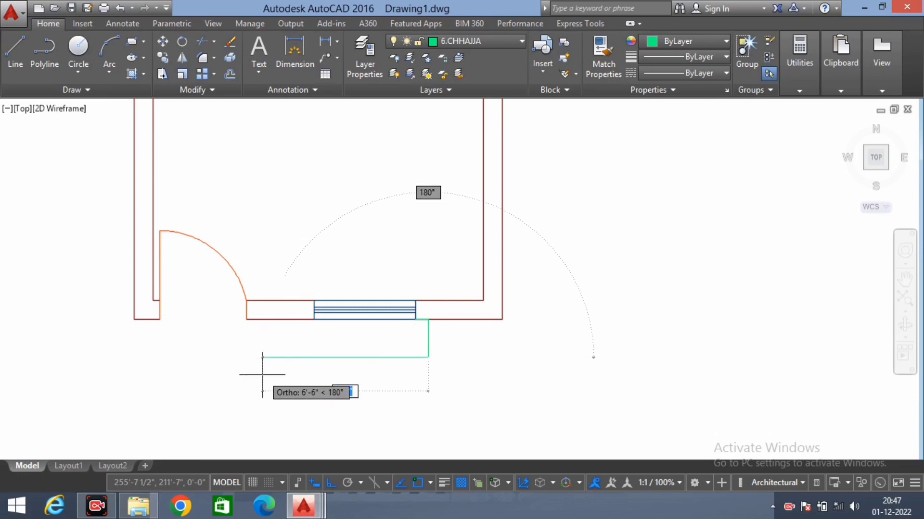
{"action": "key", "text": "Escape"}
- Mirror the green side line to the window's other end, keeping the original
{"action": "left_click", "coordinate": [367, 239]}
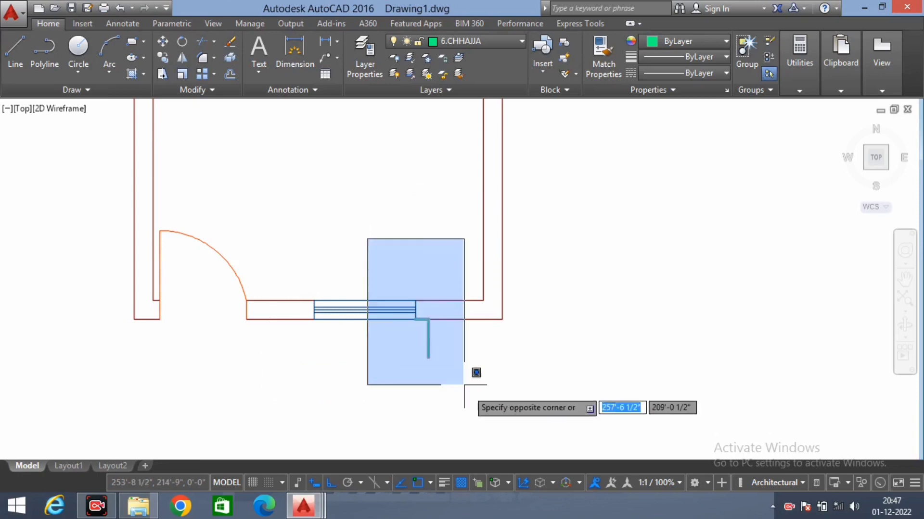
{"action": "left_click", "coordinate": [510, 424]}
{"action": "middle_click_drag", "start_coordinate": [445, 350], "coordinate": [372, 221]}
{"action": "left_click", "coordinate": [364, 207]}
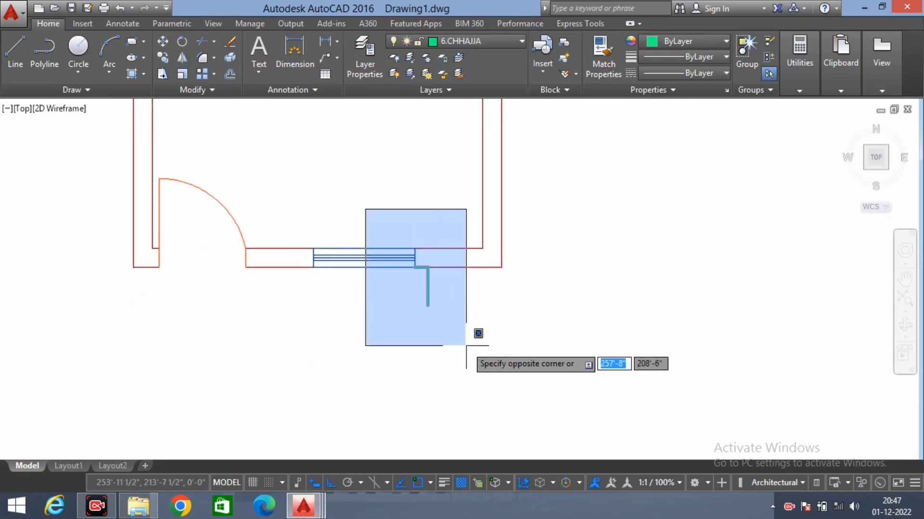
{"action": "left_click", "coordinate": [462, 343]}
{"action": "type", "text": "I"}
{"action": "key", "text": "Return"}
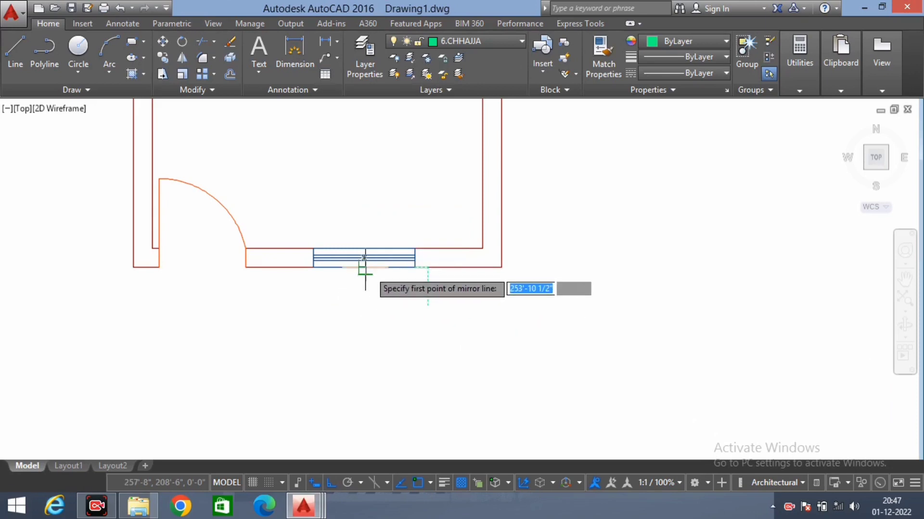
{"action": "left_click", "coordinate": [364, 267]}
{"action": "left_click", "coordinate": [370, 352]}
{"action": "key", "text": "Return"}
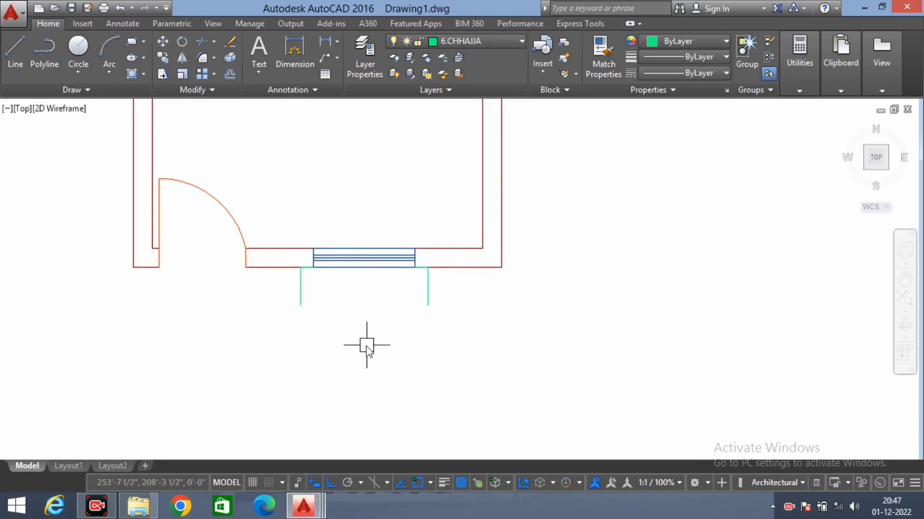
- Close the green chhajja rectangle with a bottom line and open the Layer Properties Manager
{"action": "type", "text": "l"}
{"action": "key", "text": "Return"}
{"action": "left_click", "coordinate": [301, 306]}
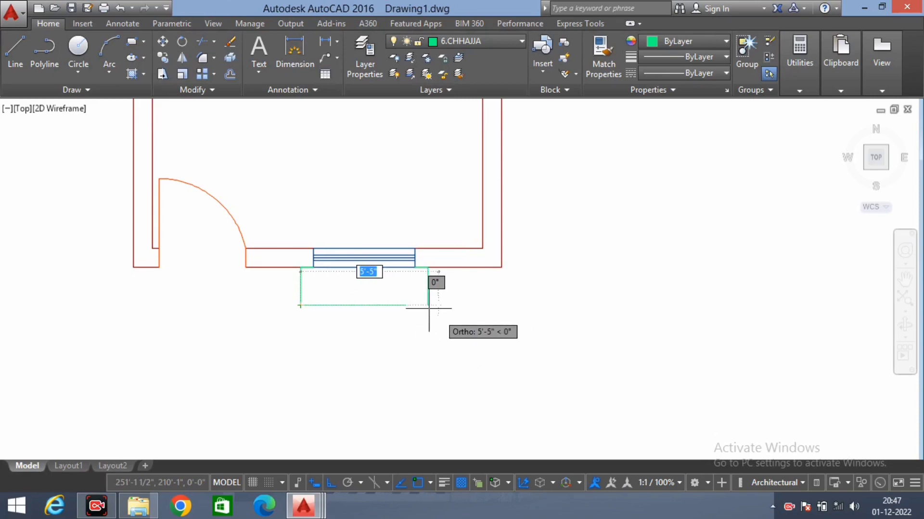
{"action": "left_click", "coordinate": [428, 306]}
{"action": "key", "text": "Return"}
{"action": "scroll", "coordinate": [379, 305], "scroll_direction": "up", "scroll_amount": 2}
{"action": "scroll", "coordinate": [379, 305], "scroll_direction": "up", "scroll_amount": 2}
{"action": "scroll", "coordinate": [254, 311], "scroll_direction": "up", "scroll_amount": 3}
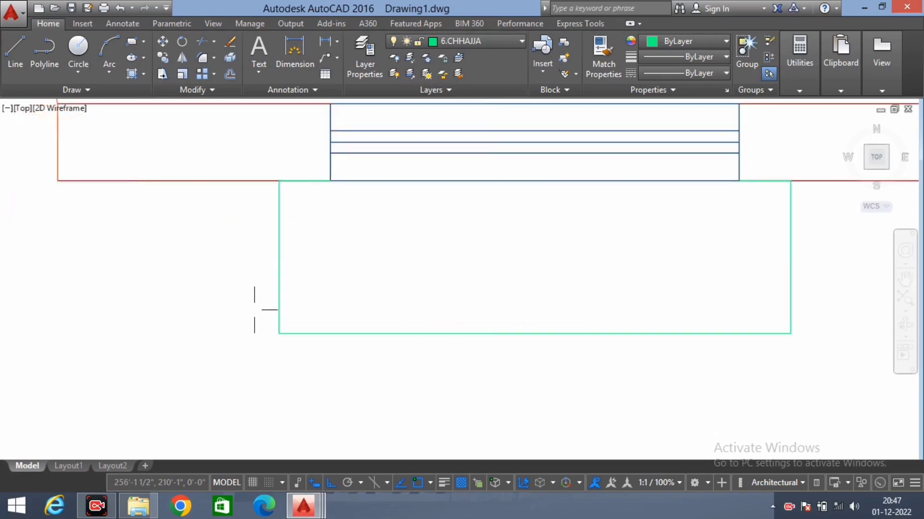
{"action": "middle_click_drag", "start_coordinate": [255, 310], "coordinate": [247, 306]}
{"action": "scroll", "coordinate": [269, 296], "scroll_direction": "down", "scroll_amount": 2}
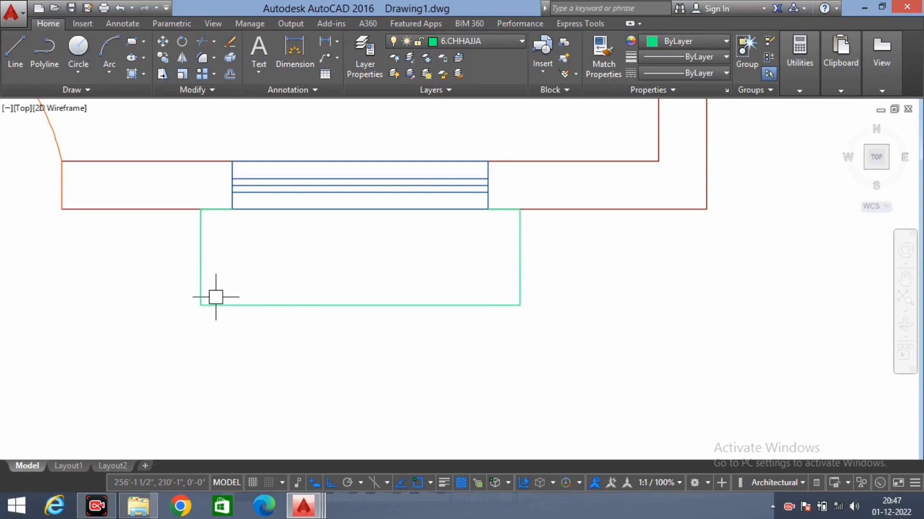
{"action": "left_click", "coordinate": [494, 40]}
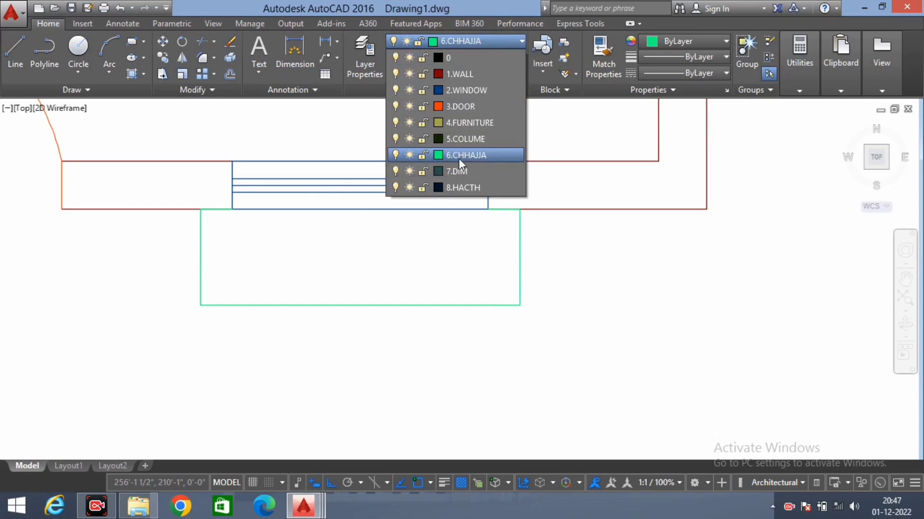
{"action": "left_click", "coordinate": [367, 70]}
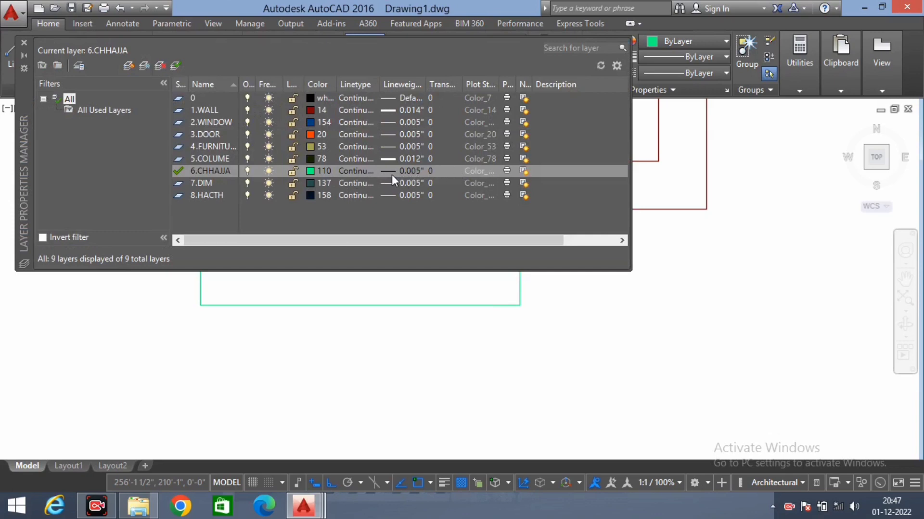
- Check the 6.CHHAJJA lineweight and transparency without changing them, then close the layer manager
{"action": "left_click", "coordinate": [392, 174]}
{"action": "left_click", "coordinate": [395, 174]}
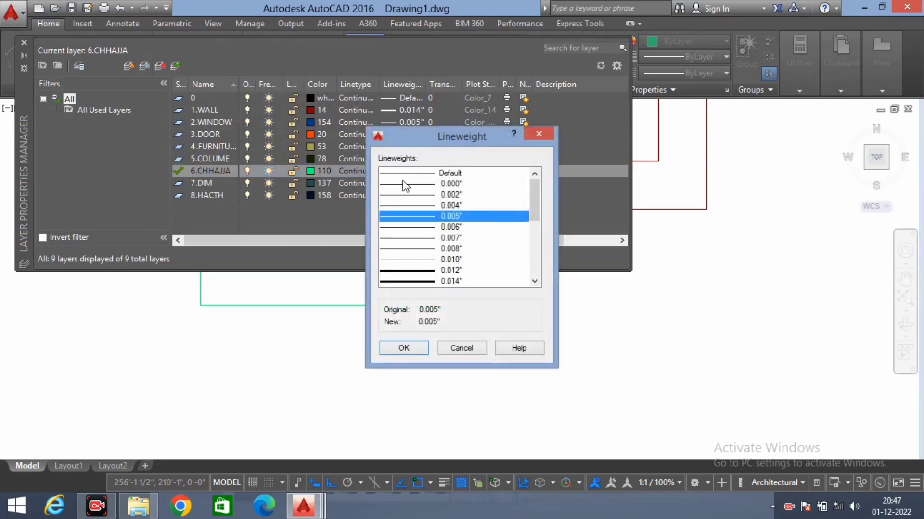
{"action": "left_click", "coordinate": [539, 133]}
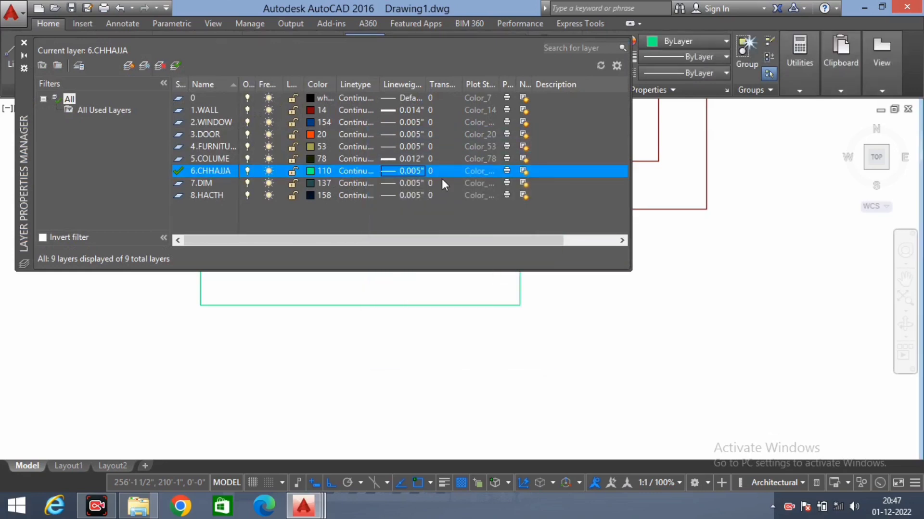
{"action": "left_click", "coordinate": [443, 173]}
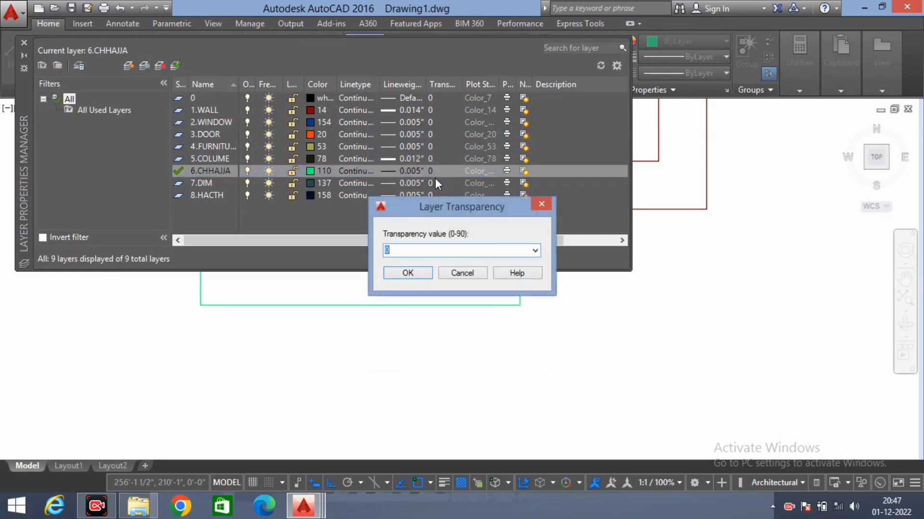
{"action": "left_click", "coordinate": [540, 202]}
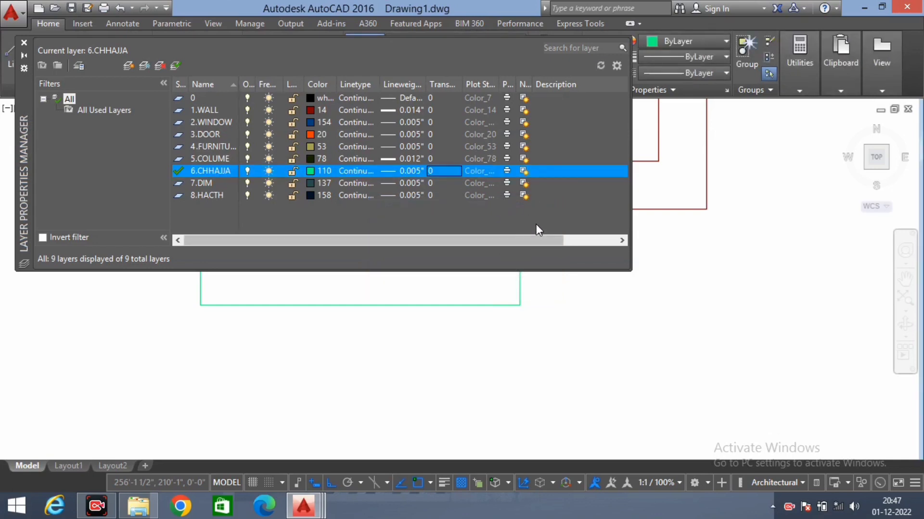
{"action": "left_click", "coordinate": [24, 42]}
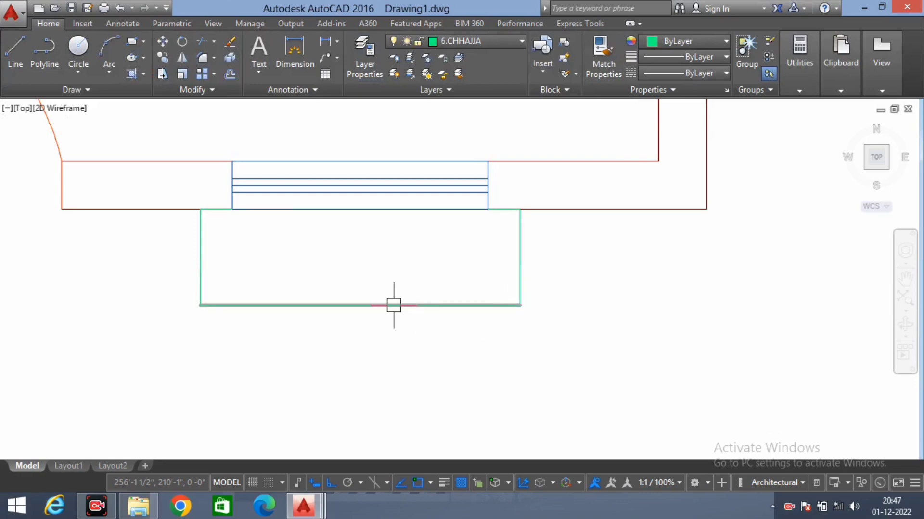
{"action": "middle_click_drag", "start_coordinate": [391, 305], "coordinate": [395, 303]}
{"action": "scroll", "coordinate": [443, 302], "scroll_direction": "down", "scroll_amount": 2}
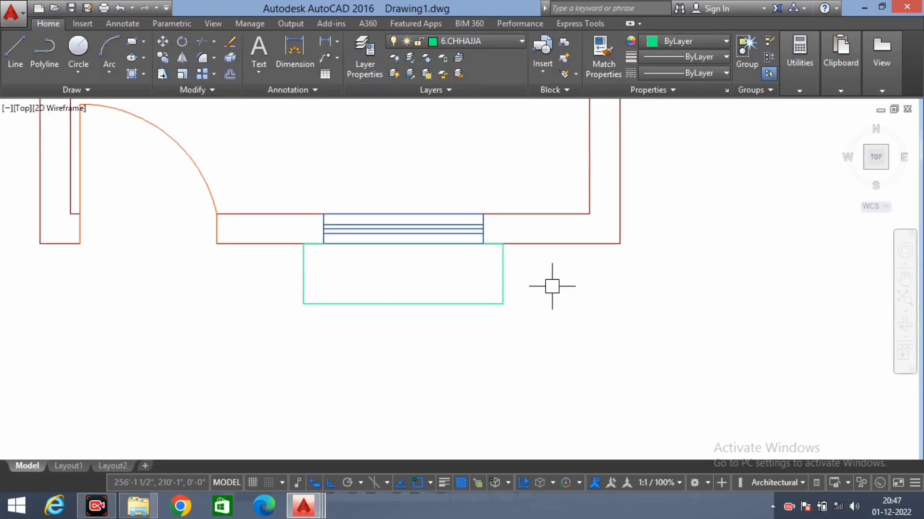
{"action": "middle_click_drag", "start_coordinate": [526, 296], "coordinate": [512, 300]}
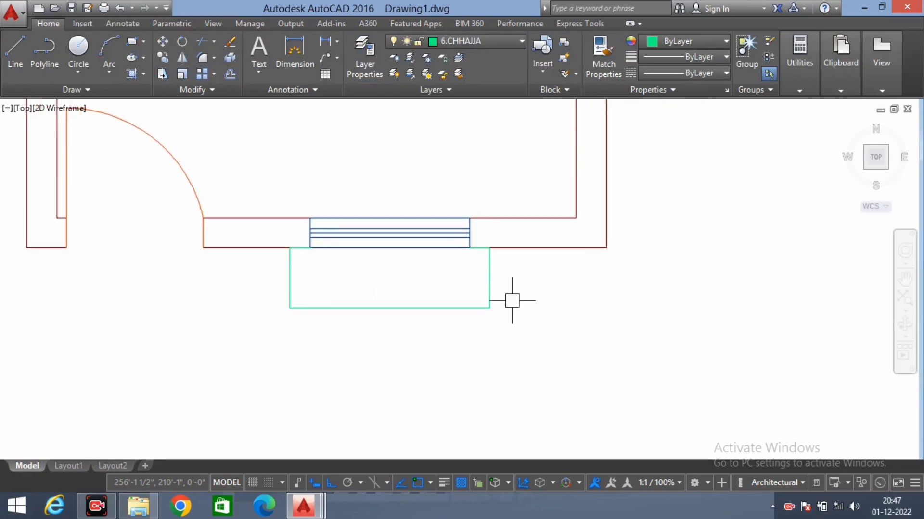
- Load the HIDDEN linetype from acadiso.lin through the Linetype Manager
{"action": "left_click", "coordinate": [697, 75]}
{"action": "left_click", "coordinate": [653, 143]}
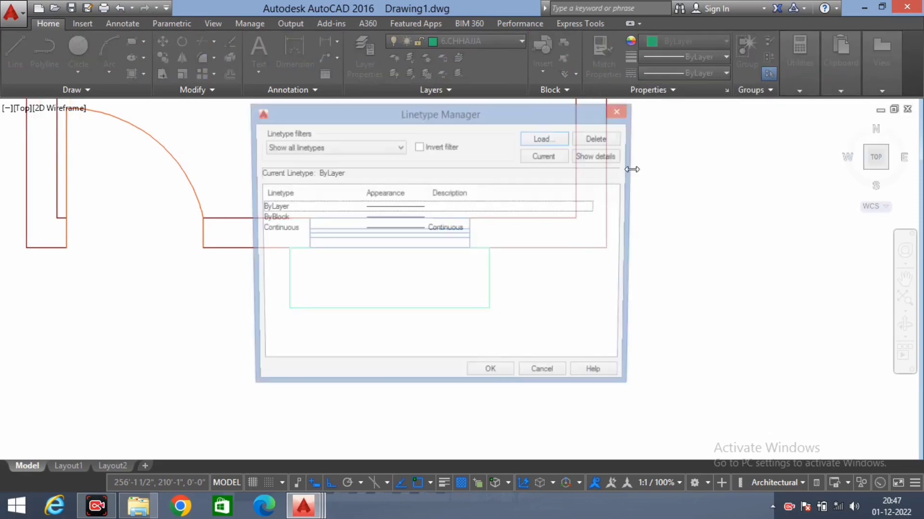
{"action": "left_click", "coordinate": [554, 140]}
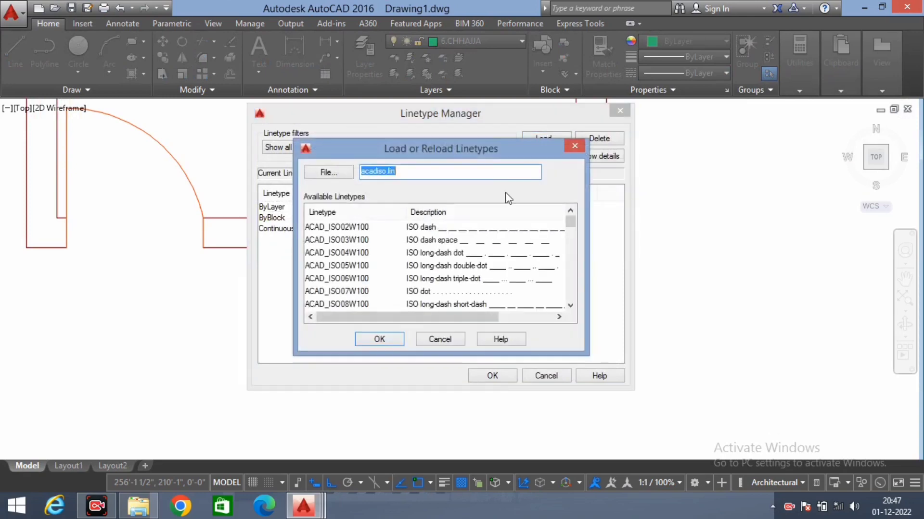
{"action": "mouse_move", "coordinate": [571, 223]}
{"action": "left_mouse_down"}
{"action": "mouse_move", "coordinate": [566, 280]}
{"action": "mouse_move", "coordinate": [567, 271]}
{"action": "left_mouse_up"}
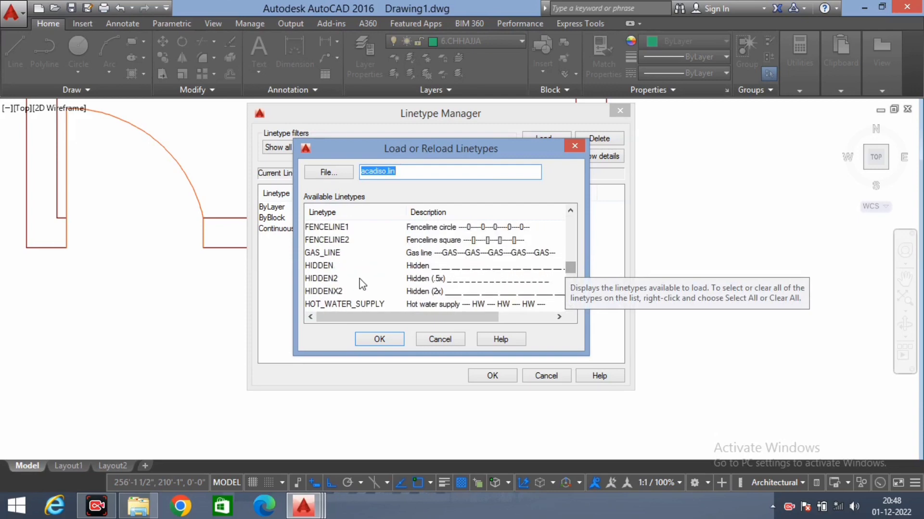
{"action": "left_click", "coordinate": [323, 264]}
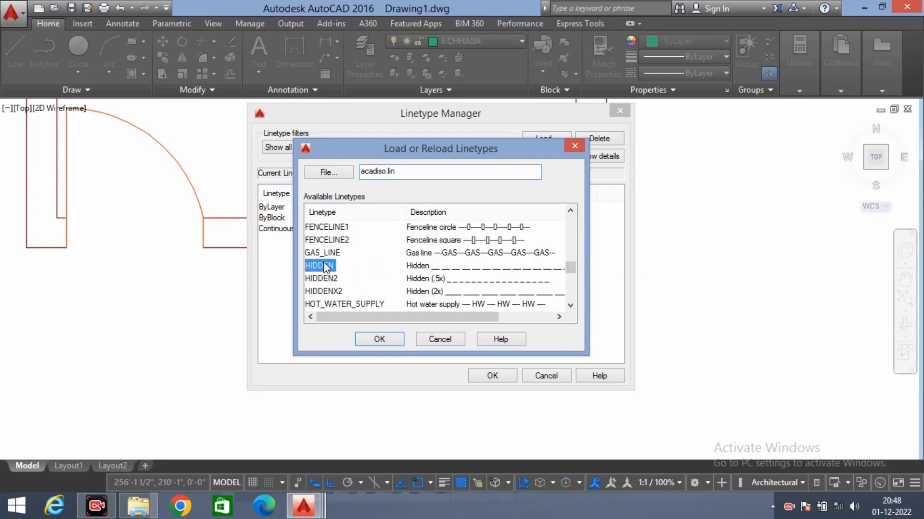
{"action": "left_click", "coordinate": [380, 339]}
{"action": "left_click", "coordinate": [493, 375]}
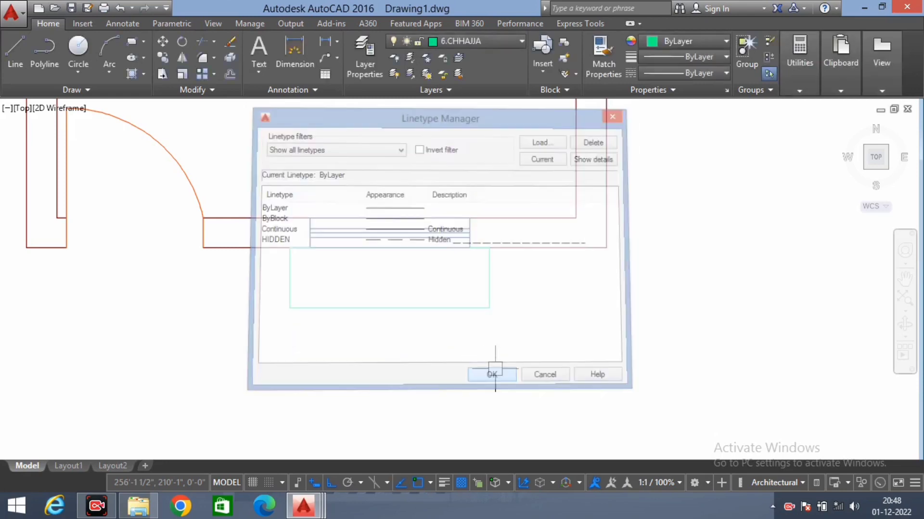
{"action": "middle_click_drag", "start_coordinate": [469, 302], "coordinate": [474, 300]}
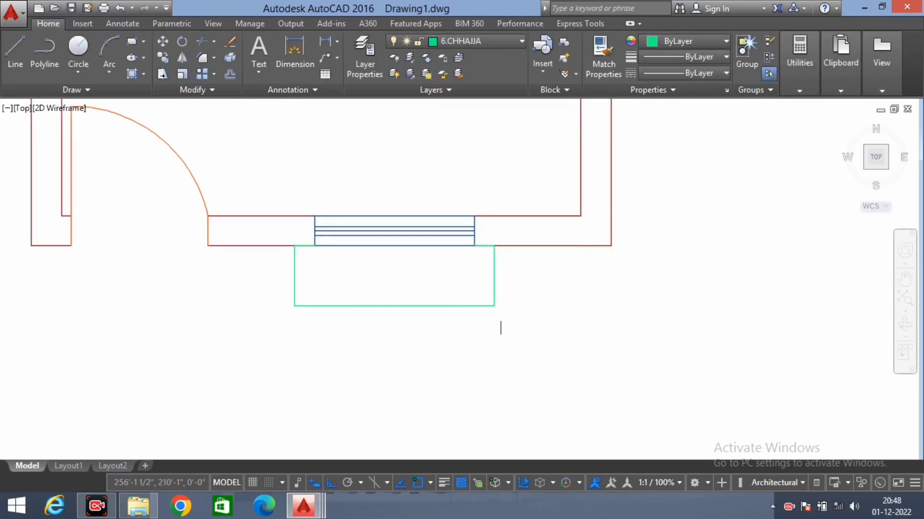
- Window-select the green chhajja rectangle and assign it the HIDDEN linetype
{"action": "left_click", "coordinate": [536, 328]}
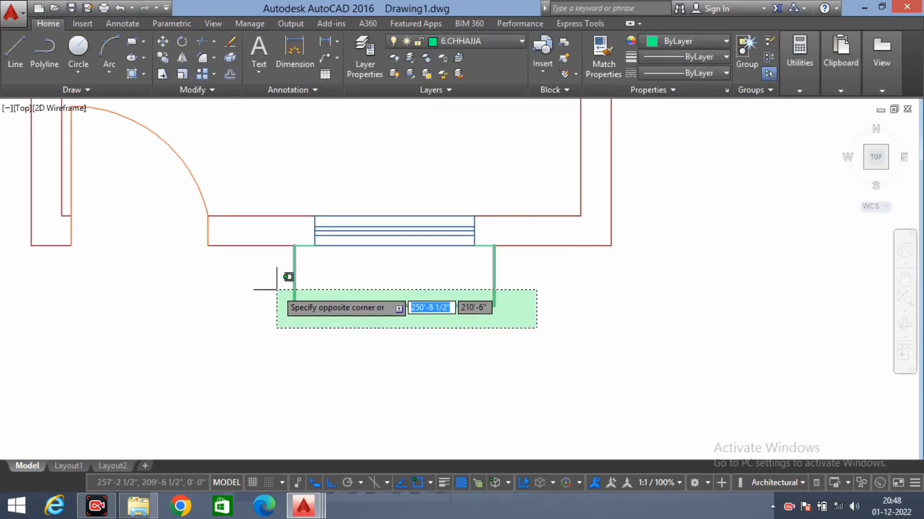
{"action": "left_click", "coordinate": [276, 269]}
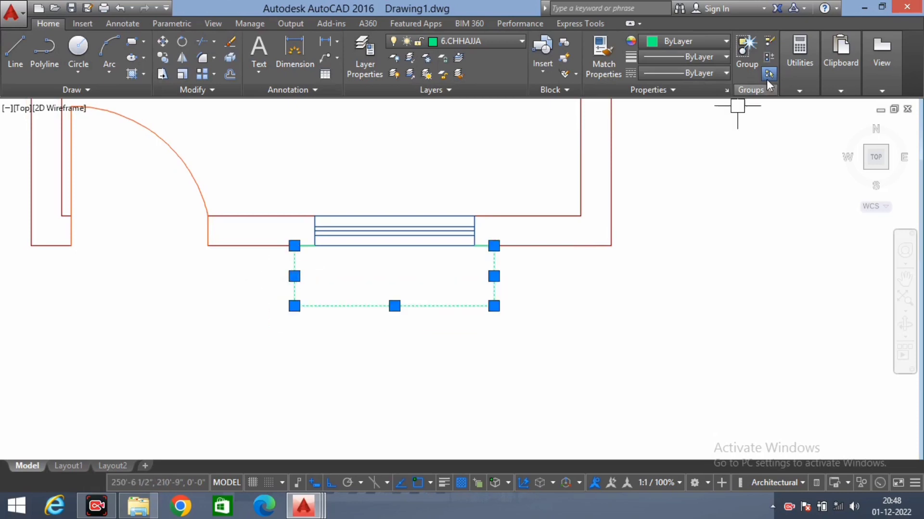
{"action": "left_click", "coordinate": [703, 72]}
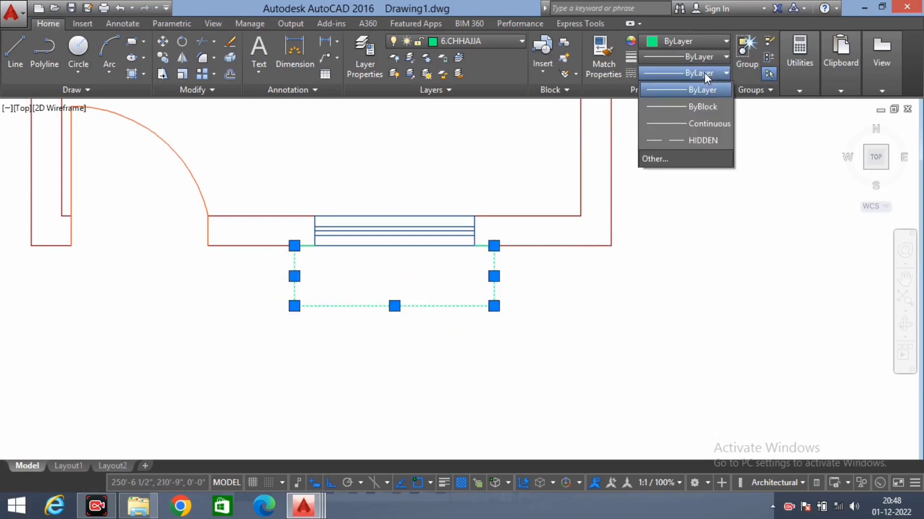
{"action": "left_click", "coordinate": [692, 139]}
{"action": "key", "text": "Escape"}
- Zoom and pan out to view the whole room with the dashed chhajja
{"action": "scroll", "coordinate": [501, 299], "scroll_direction": "up", "scroll_amount": 2}
{"action": "middle_click_drag", "start_coordinate": [289, 300], "coordinate": [341, 286]}
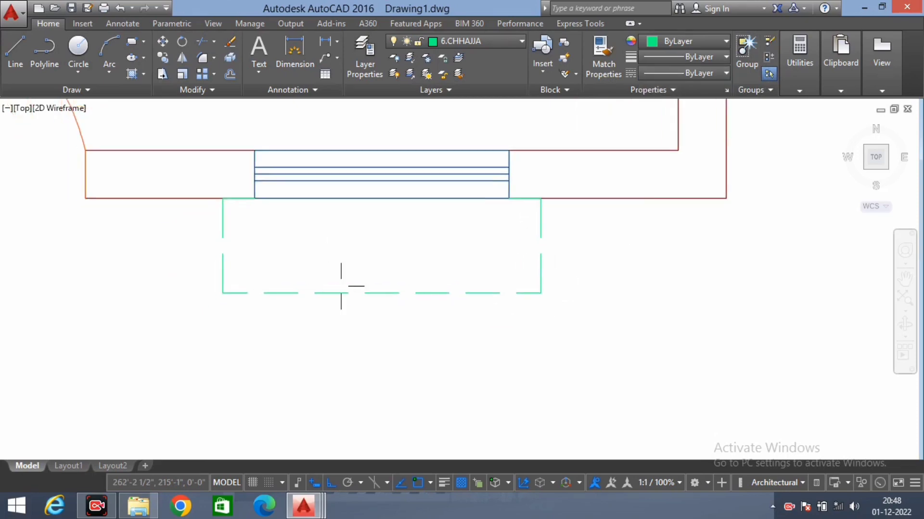
{"action": "scroll", "coordinate": [284, 283], "scroll_direction": "down", "scroll_amount": 3}
{"action": "scroll", "coordinate": [272, 296], "scroll_direction": "up", "scroll_amount": 2}
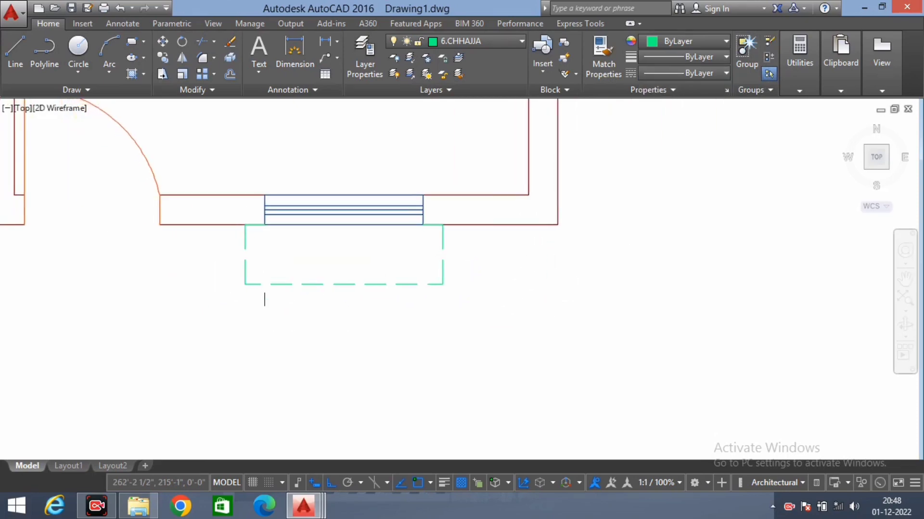
{"action": "scroll", "coordinate": [261, 226], "scroll_direction": "up", "scroll_amount": 1}
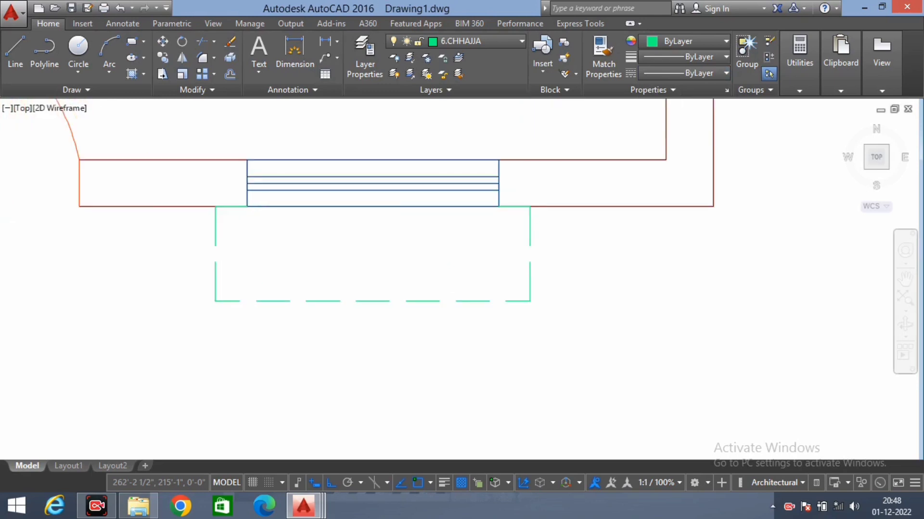
{"action": "scroll", "coordinate": [376, 284], "scroll_direction": "down", "scroll_amount": 2}
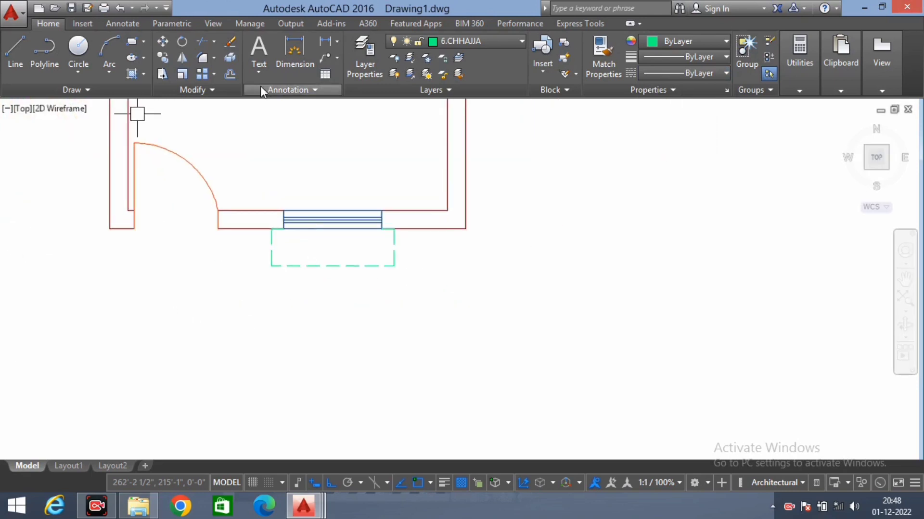
{"action": "scroll", "coordinate": [381, 206], "scroll_direction": "down", "scroll_amount": 3}
{"action": "middle_click_drag", "start_coordinate": [381, 207], "coordinate": [406, 264]}
{"action": "scroll", "coordinate": [392, 302], "scroll_direction": "up", "scroll_amount": 3}
{"action": "scroll", "coordinate": [474, 144], "scroll_direction": "down", "scroll_amount": 2}
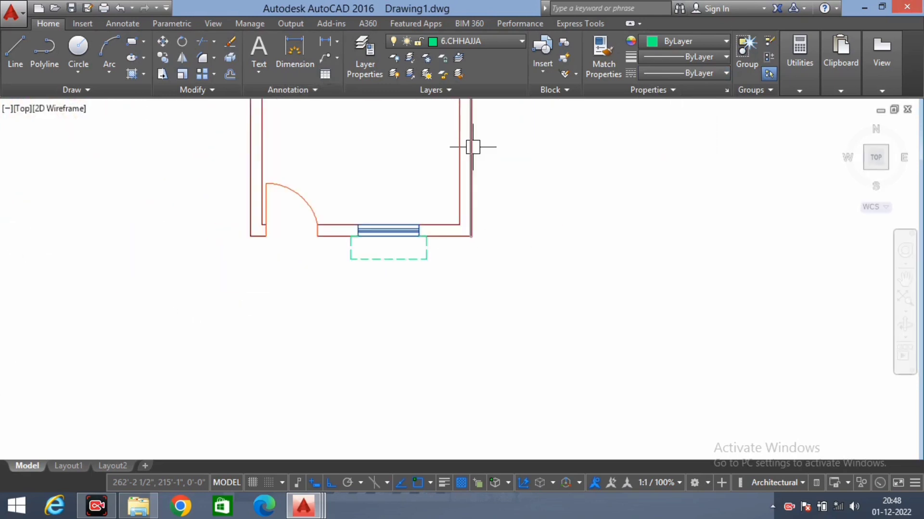
{"action": "mouse_move", "coordinate": [474, 144]}
{"action": "middle_mouse_down"}
{"action": "mouse_move", "coordinate": [485, 291]}
{"action": "mouse_move", "coordinate": [470, 328]}
{"action": "middle_mouse_up"}
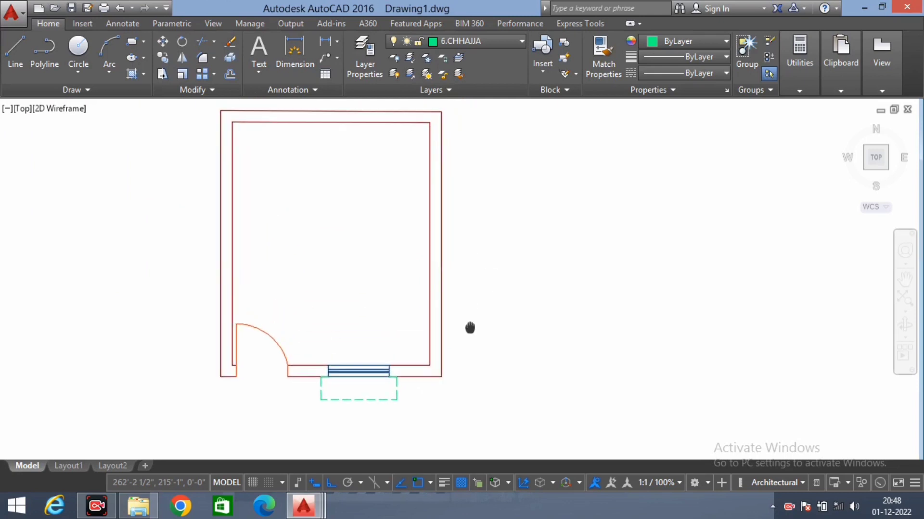
{"action": "type", "text": "l"}
{"action": "key", "text": "Return"}
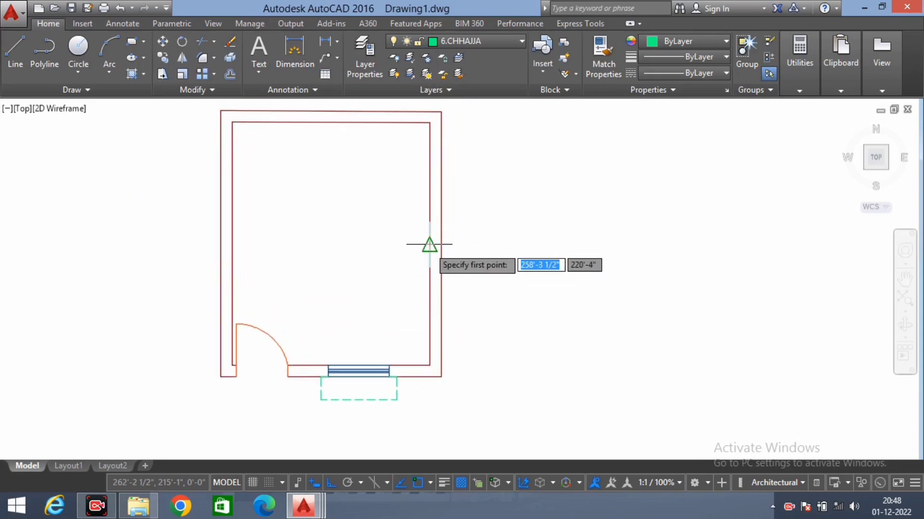
- On layer 2.WINDOW, draw a line across the right wall and offset copies above and below
{"action": "left_click", "coordinate": [483, 41]}
{"action": "left_click", "coordinate": [475, 92]}
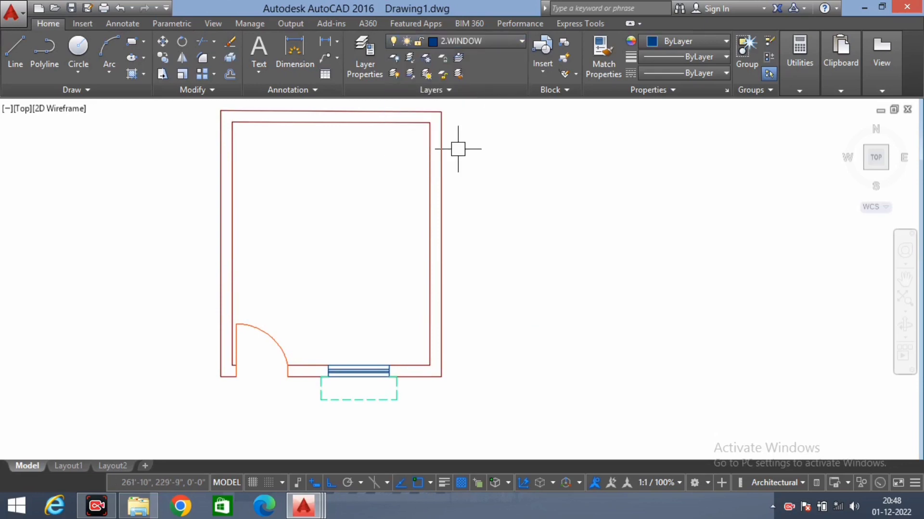
{"action": "left_click", "coordinate": [429, 244]}
{"action": "key", "text": "Return"}
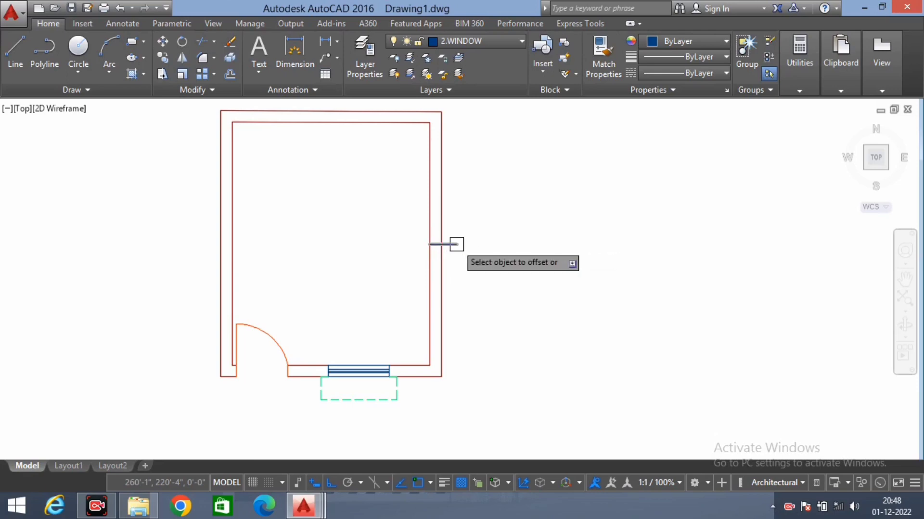
{"action": "left_click", "coordinate": [455, 244]}
{"action": "left_click", "coordinate": [450, 202]}
{"action": "scroll", "coordinate": [457, 248], "scroll_direction": "up", "scroll_amount": 2}
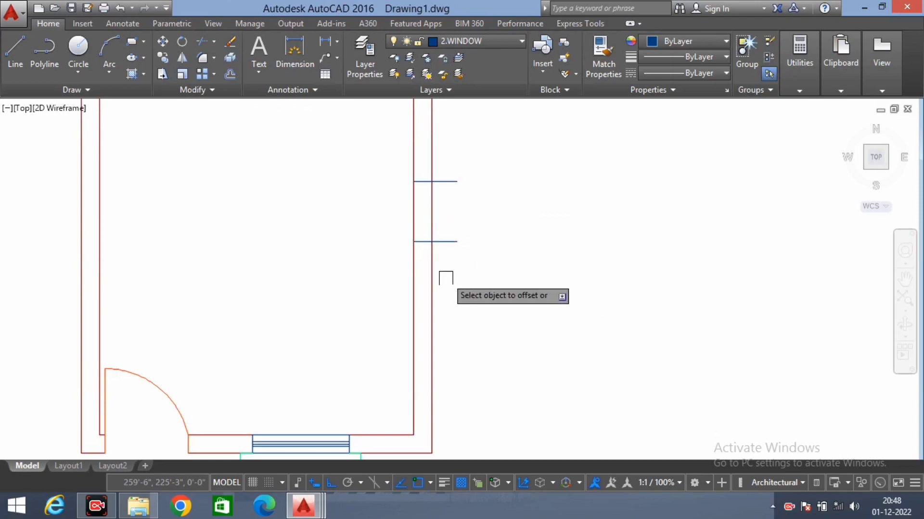
{"action": "left_click", "coordinate": [435, 242]}
{"action": "left_click", "coordinate": [447, 295]}
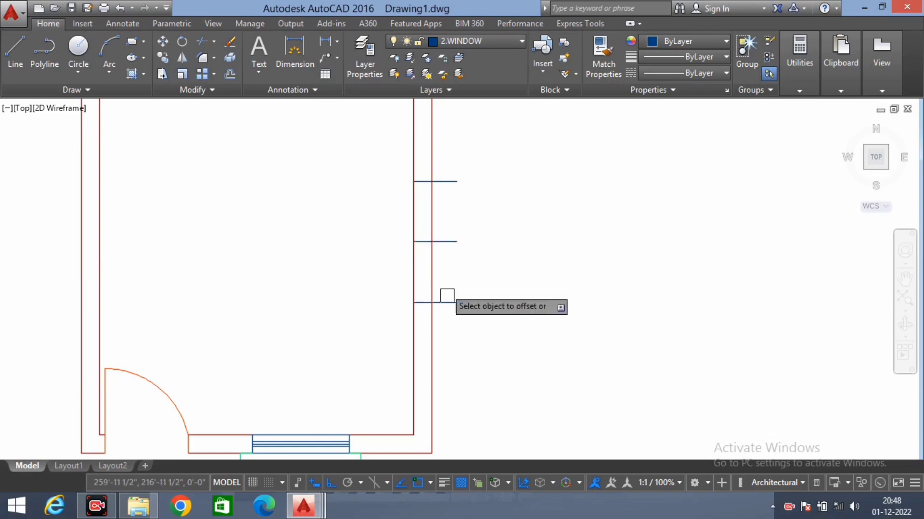
{"action": "key", "text": "Escape"}
- Trim the right-wall lines between the two window-edge lines
{"action": "scroll", "coordinate": [448, 266], "scroll_direction": "down", "scroll_amount": 4}
{"action": "scroll", "coordinate": [439, 230], "scroll_direction": "up", "scroll_amount": 4}
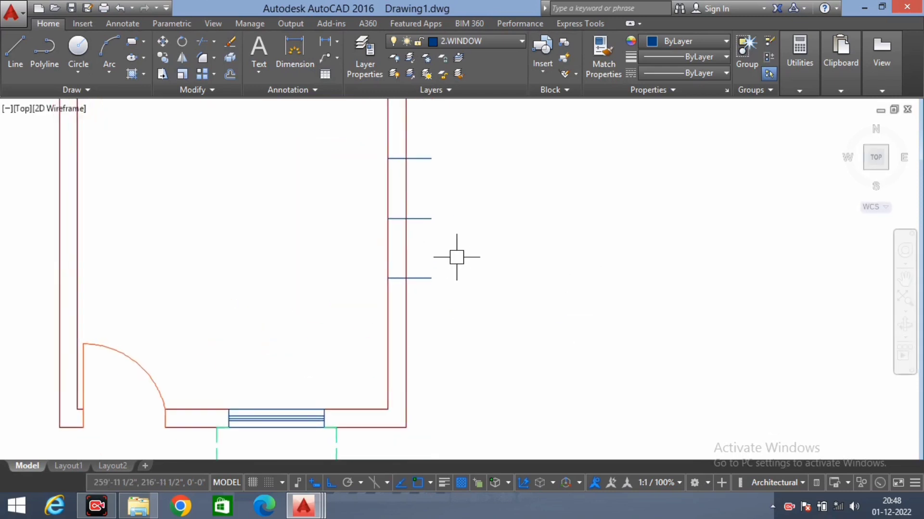
{"action": "type", "text": "TR"}
{"action": "key", "text": "Return"}
{"action": "key", "text": "Return"}
{"action": "left_click", "coordinate": [428, 207]}
{"action": "left_click", "coordinate": [388, 251]}
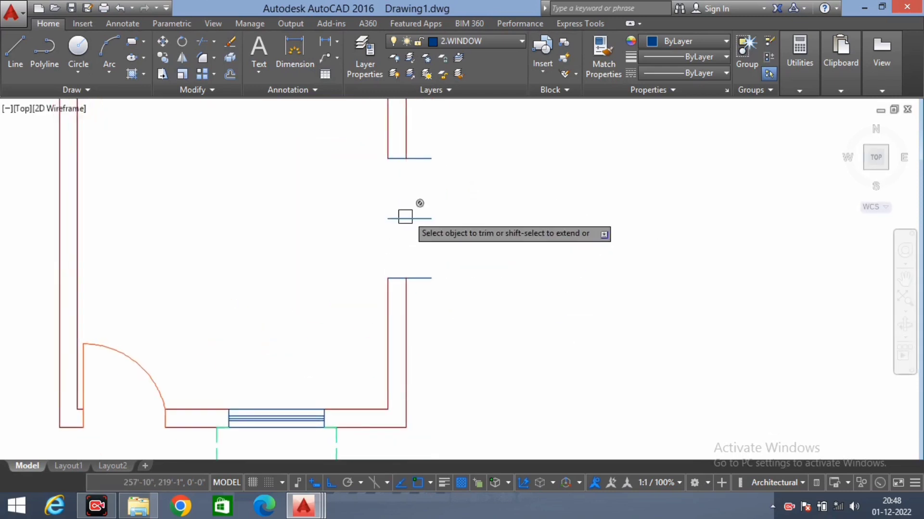
{"action": "type", "text": "REC"}
- Draw a window rectangle in the right-wall opening, then delete the misdrawn rectangle
{"action": "key", "text": "Return"}
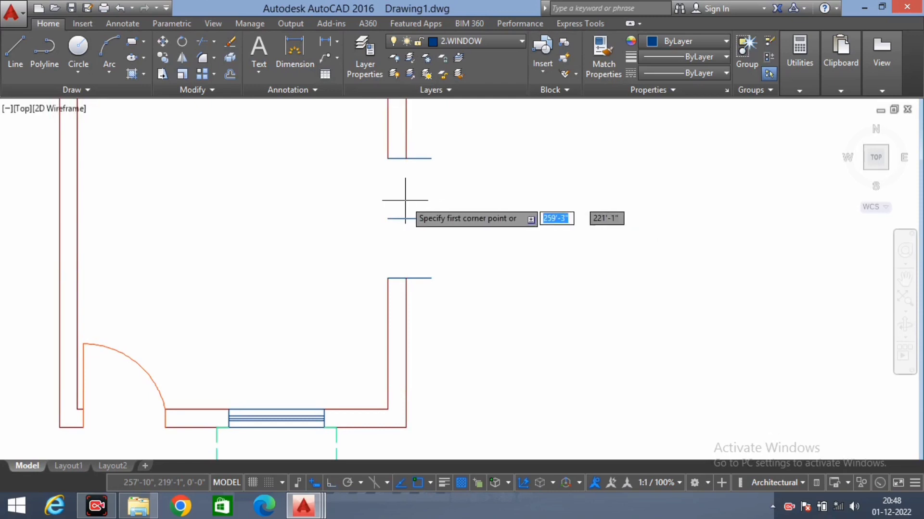
{"action": "left_click", "coordinate": [388, 159]}
{"action": "left_click", "coordinate": [409, 278]}
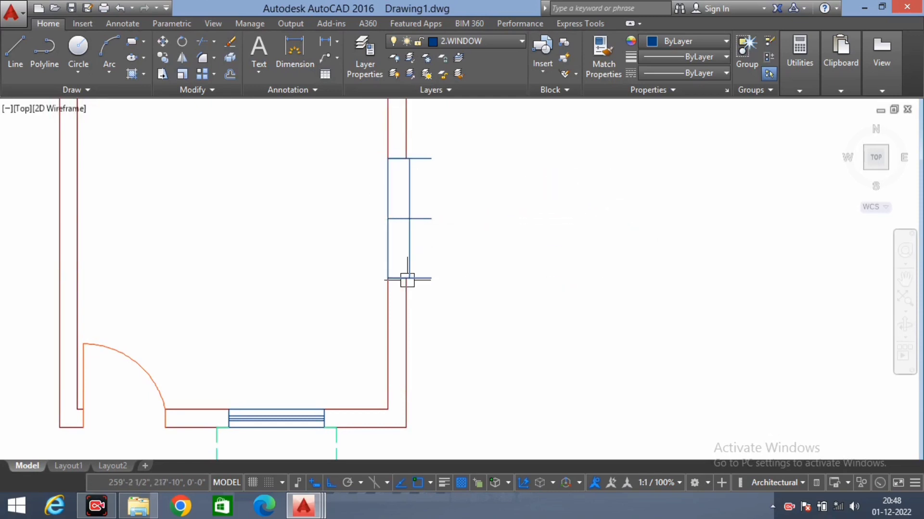
{"action": "scroll", "coordinate": [404, 278], "scroll_direction": "up", "scroll_amount": 1}
{"action": "left_click", "coordinate": [410, 240]}
{"action": "scroll", "coordinate": [414, 227], "scroll_direction": "up", "scroll_amount": 1}
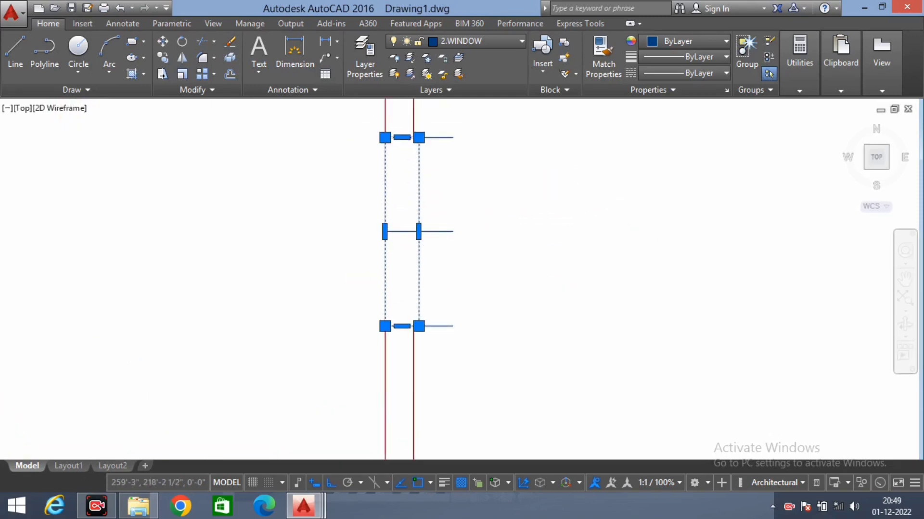
{"action": "key", "text": "Escape"}
{"action": "key", "text": "Return"}
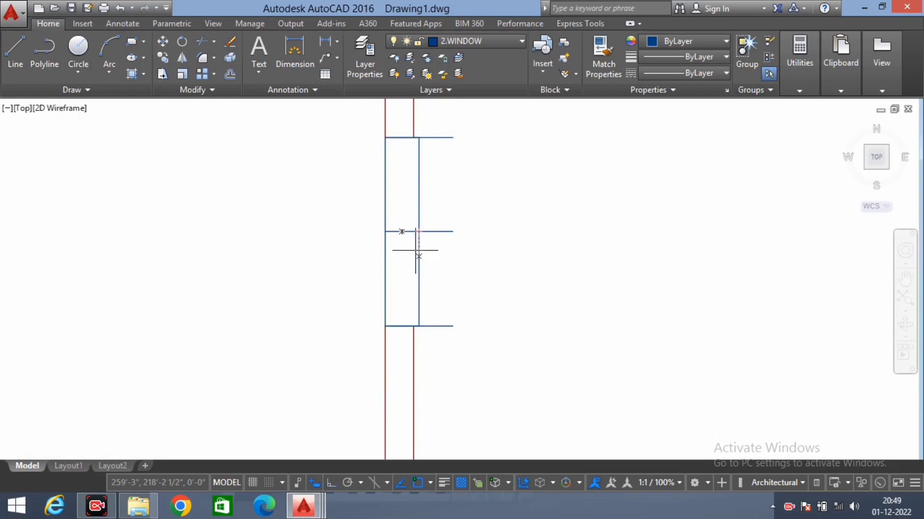
{"action": "left_click", "coordinate": [418, 222]}
{"action": "key", "text": "Delete"}
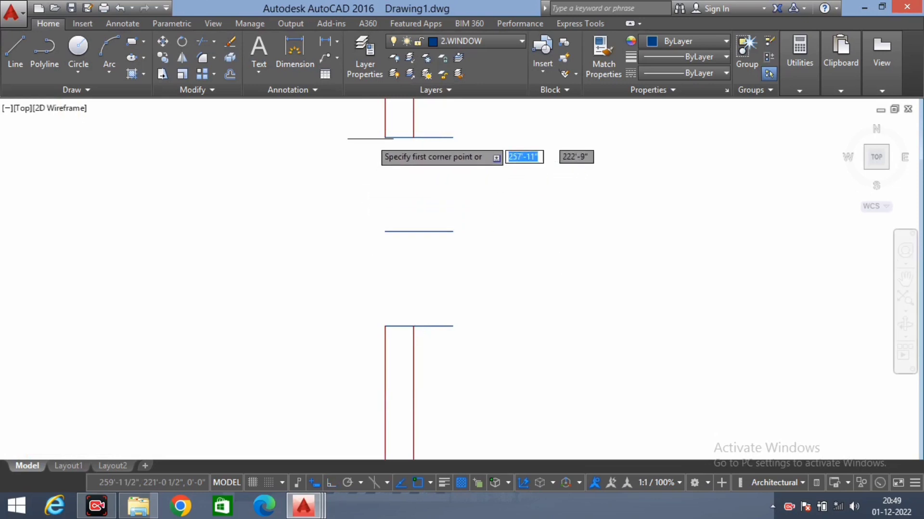
- Redraw the window frame across the full opening and erase the three protruding lines
{"action": "left_click", "coordinate": [385, 138]}
{"action": "left_click", "coordinate": [414, 326]}
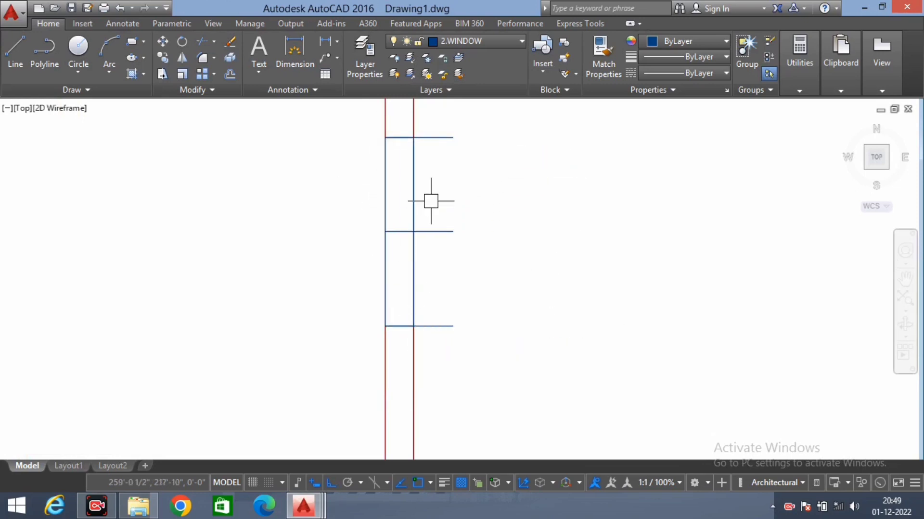
{"action": "scroll", "coordinate": [430, 236], "scroll_direction": "down", "scroll_amount": 2}
{"action": "left_click", "coordinate": [473, 143]}
{"action": "left_click", "coordinate": [437, 333]}
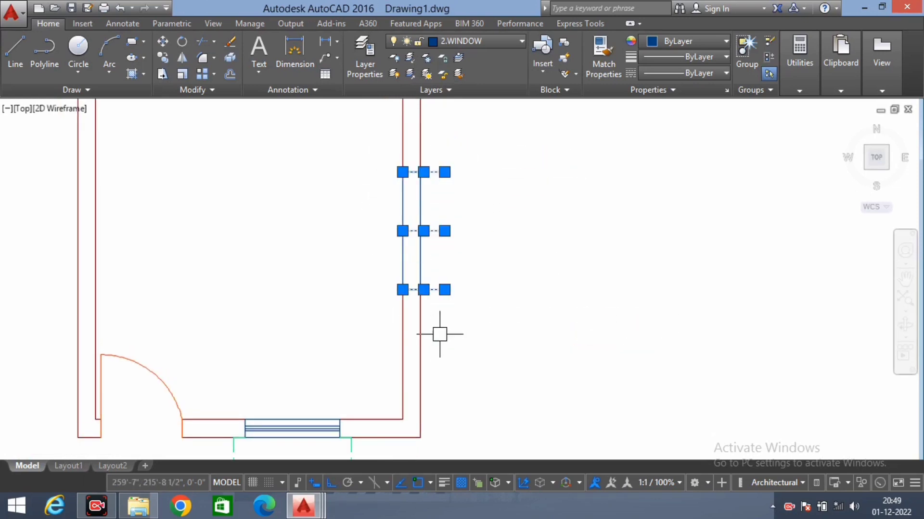
{"action": "key", "text": "Delete"}
- Draw a vertical centre line through the middle of the window
{"action": "type", "text": "l"}
{"action": "key", "text": "Return"}
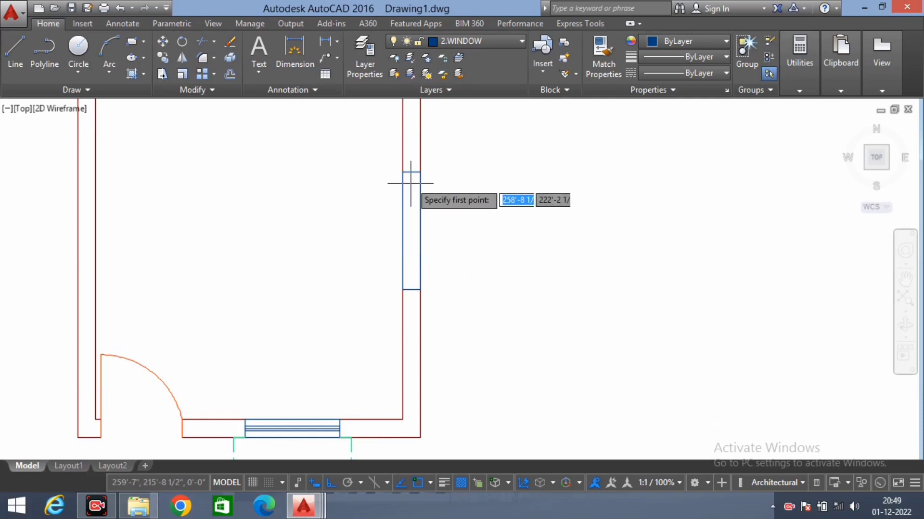
{"action": "left_click", "coordinate": [411, 172]}
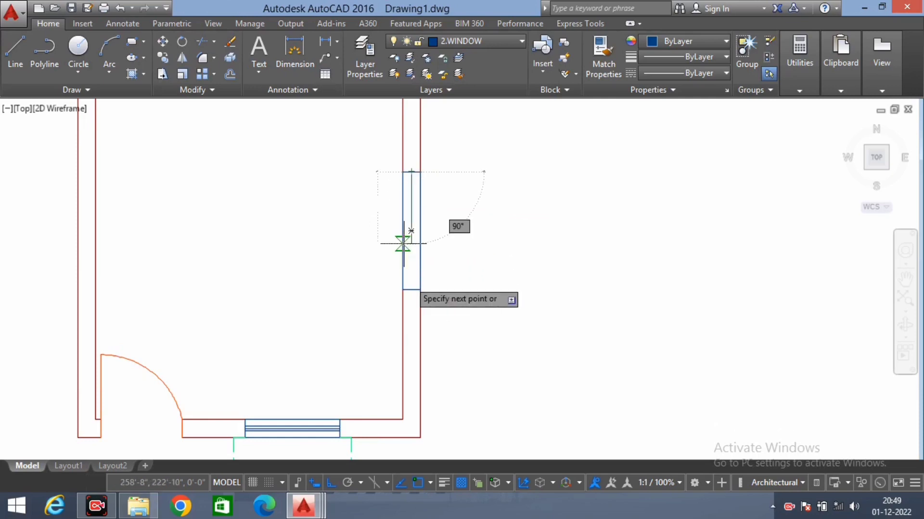
{"action": "type", "text": "5"}
{"action": "left_click", "coordinate": [412, 290]}
{"action": "key", "text": "Return"}
- Offset the centre line 1 1/2" to each side for the glazing lines
{"action": "type", "text": "o"}
{"action": "key", "text": "Return"}
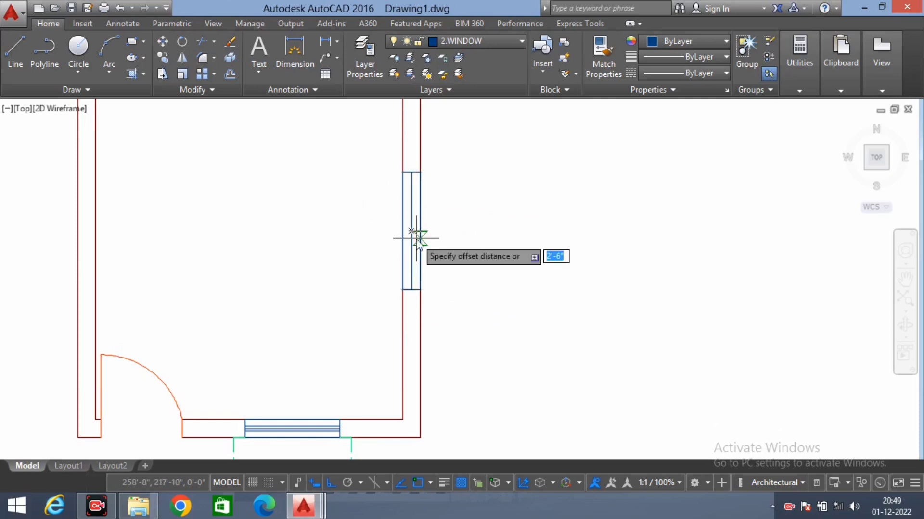
{"action": "key", "text": "Return"}
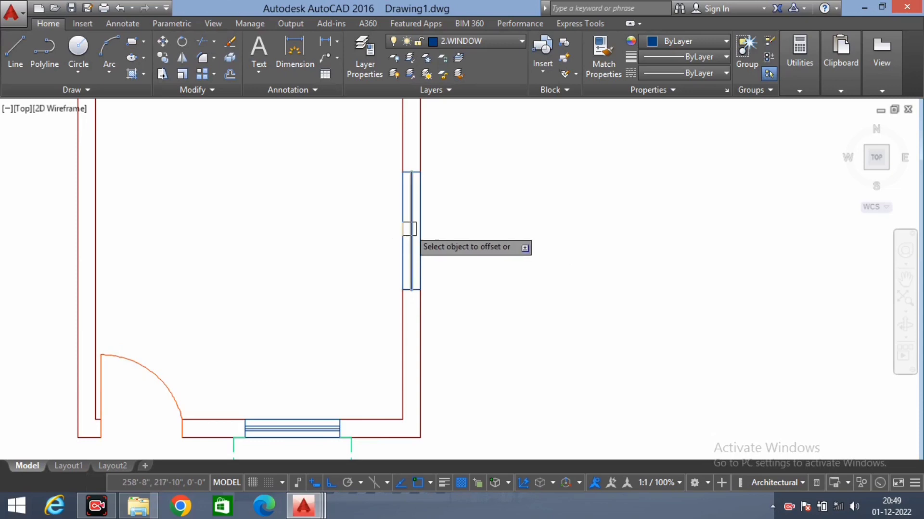
{"action": "scroll", "coordinate": [418, 241], "scroll_direction": "up", "scroll_amount": 4}
{"action": "left_click", "coordinate": [408, 214]}
{"action": "left_click", "coordinate": [401, 192]}
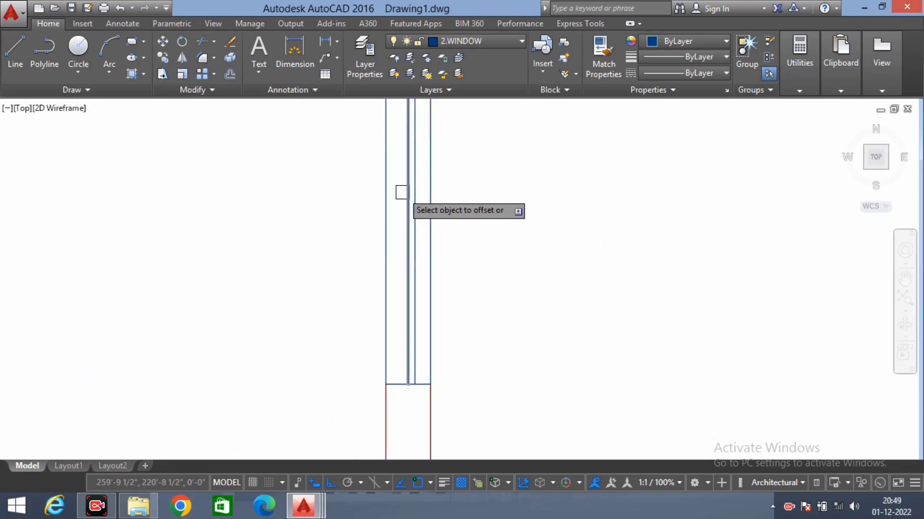
{"action": "left_click", "coordinate": [355, 192]}
- Pan out to the whole room plan and back to the right-wall window
{"action": "scroll", "coordinate": [452, 316], "scroll_direction": "down", "scroll_amount": 5}
{"action": "middle_click_drag", "start_coordinate": [378, 303], "coordinate": [455, 305]}
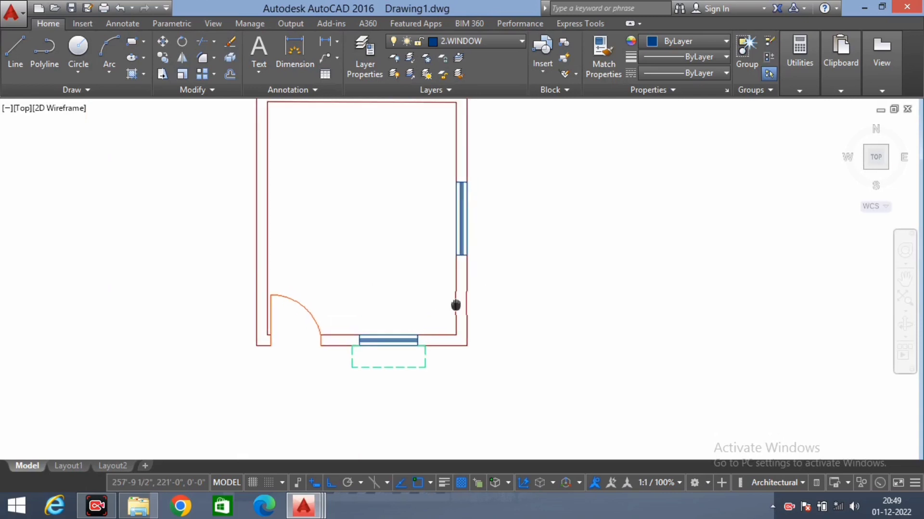
{"action": "scroll", "coordinate": [428, 336], "scroll_direction": "up", "scroll_amount": 2}
{"action": "middle_click_drag", "start_coordinate": [484, 266], "coordinate": [471, 309]}
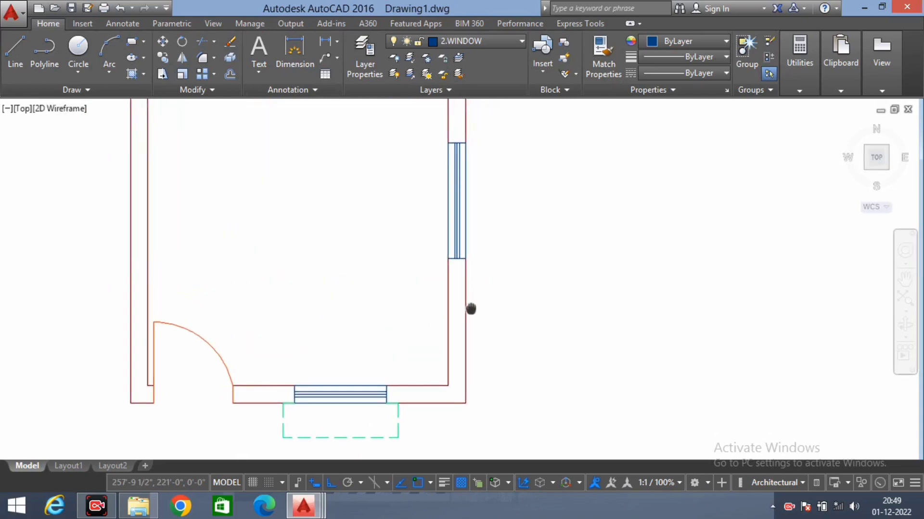
{"action": "scroll", "coordinate": [474, 207], "scroll_direction": "down", "scroll_amount": 2}
{"action": "scroll", "coordinate": [474, 207], "scroll_direction": "up", "scroll_amount": 2}
{"action": "type", "text": "l"}
{"action": "key", "text": "Return"}
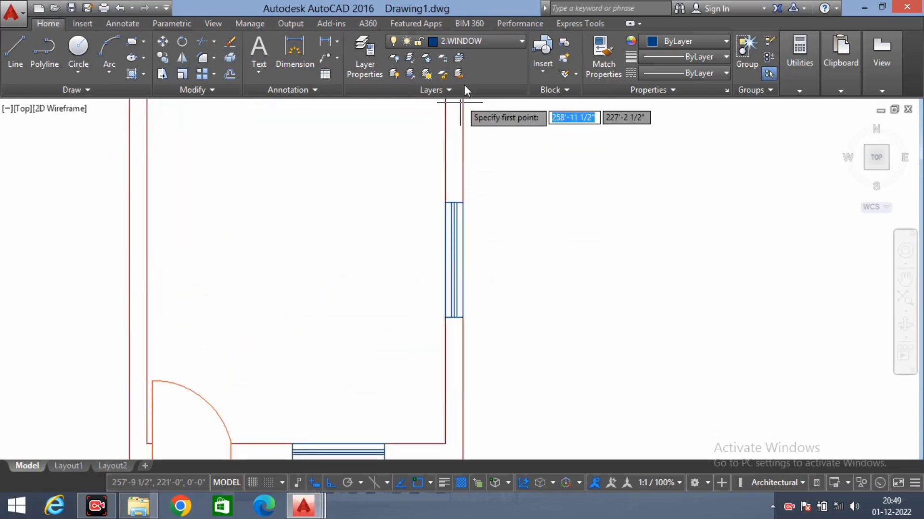
- On layer 6.CHHAJJA, draw the chhajja edge line outward from the window's top corner
{"action": "left_click", "coordinate": [478, 42]}
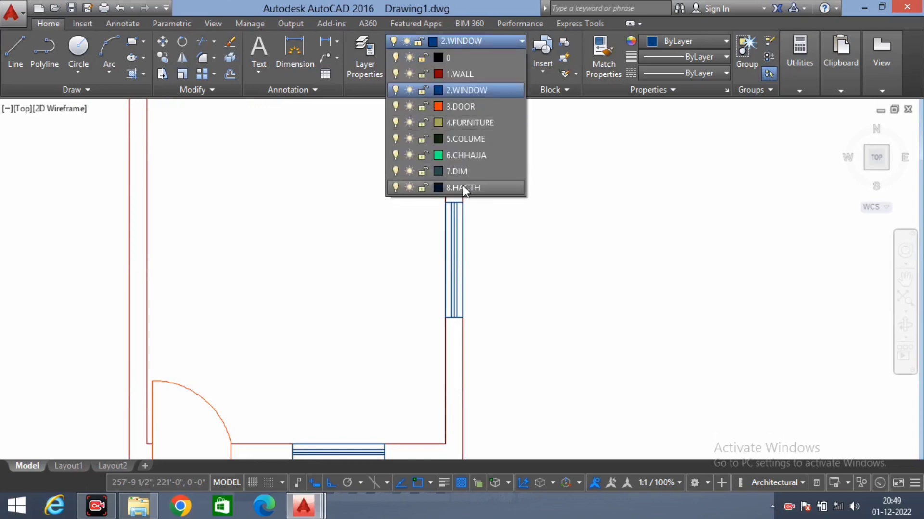
{"action": "left_click", "coordinate": [474, 153]}
{"action": "type", "text": "l"}
{"action": "key", "text": "Return"}
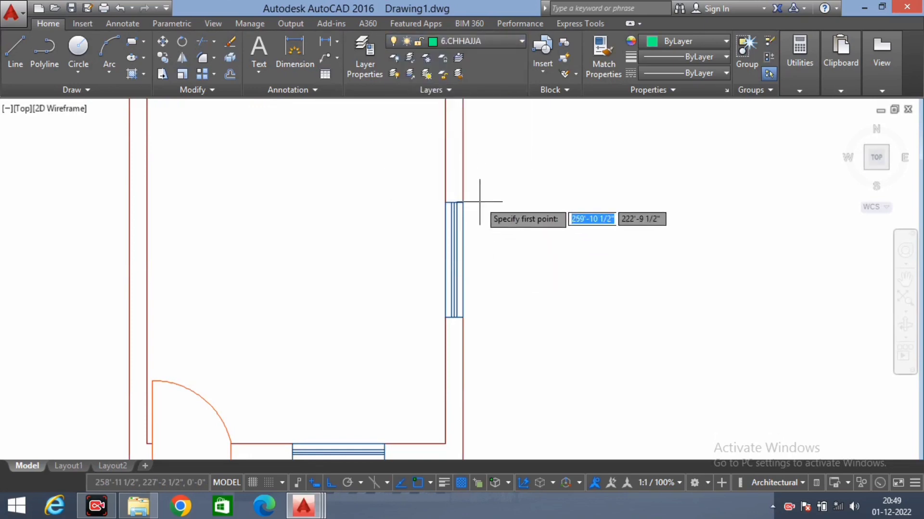
{"action": "left_click", "coordinate": [463, 202]}
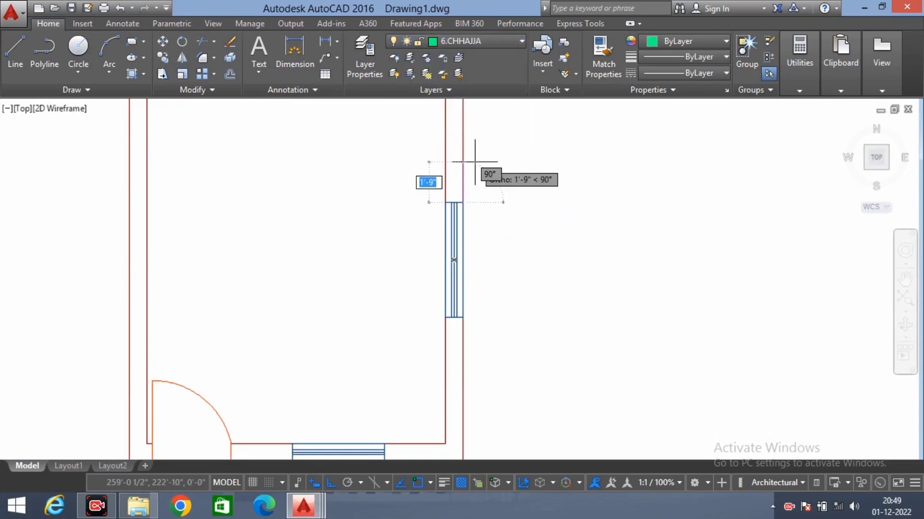
{"action": "type", "text": "6"}
{"action": "key", "text": "Return"}
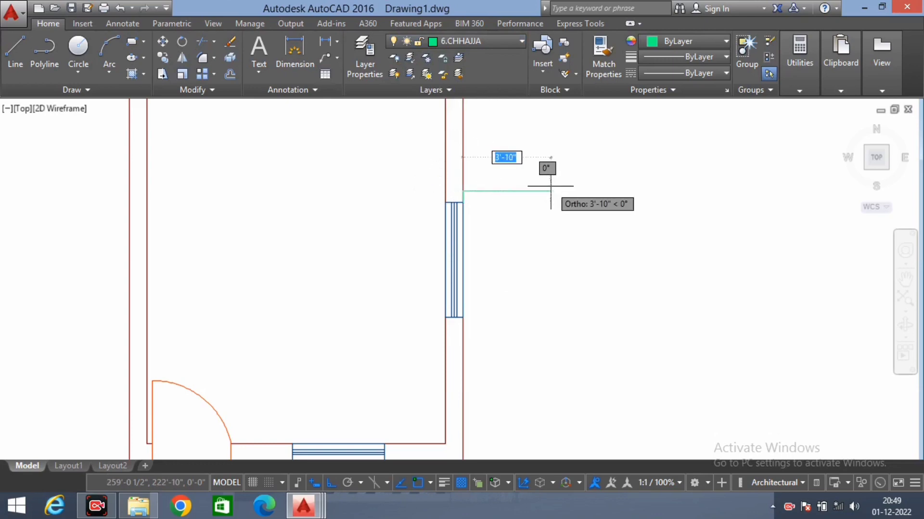
{"action": "type", "text": "1'6"}
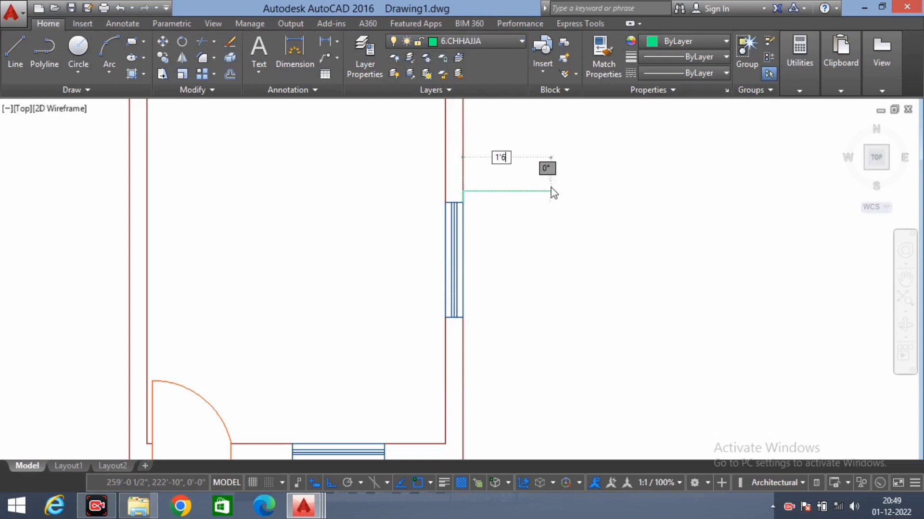
{"action": "key", "text": "Return"}
{"action": "key", "text": "Escape"}
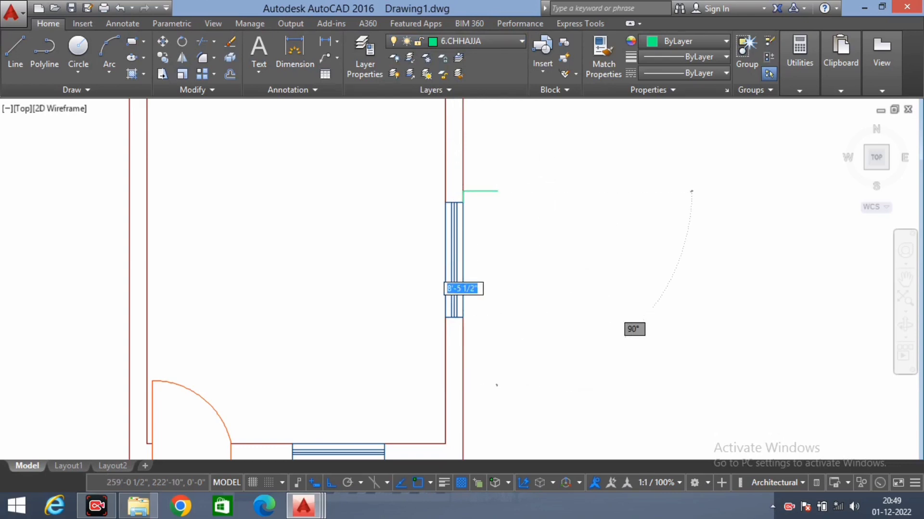
- Mirror the chhajja line about the window midpoint, keeping the original
{"action": "type", "text": "mi"}
{"action": "key", "text": "Return"}
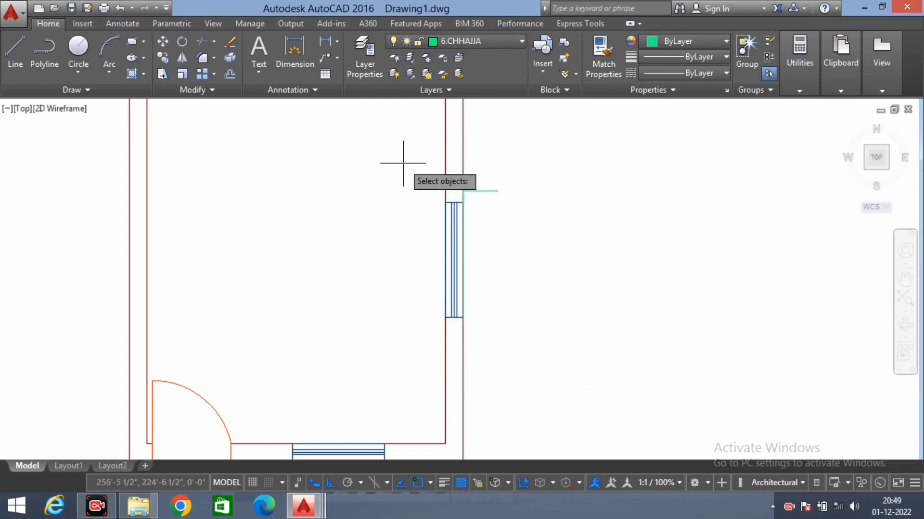
{"action": "left_click", "coordinate": [403, 163]}
{"action": "left_click", "coordinate": [586, 213]}
{"action": "key", "text": "Return"}
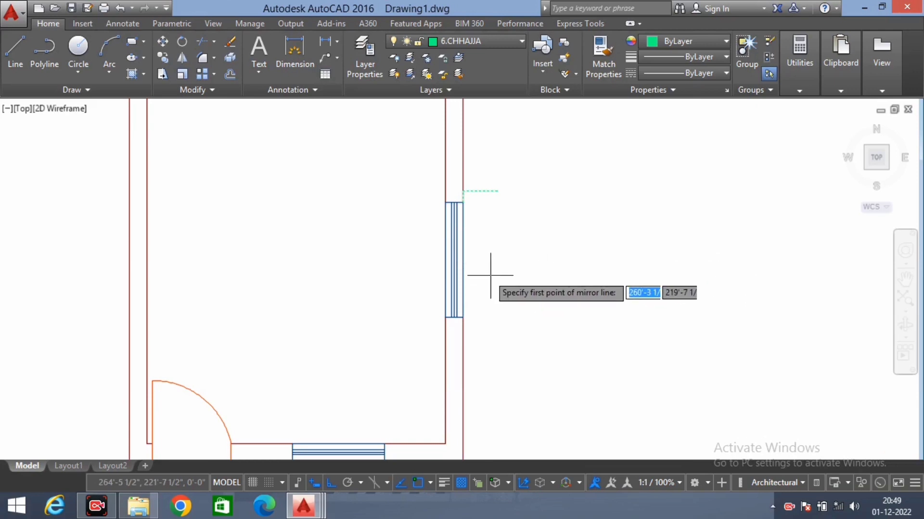
{"action": "left_click", "coordinate": [454, 260]}
{"action": "left_click", "coordinate": [635, 251]}
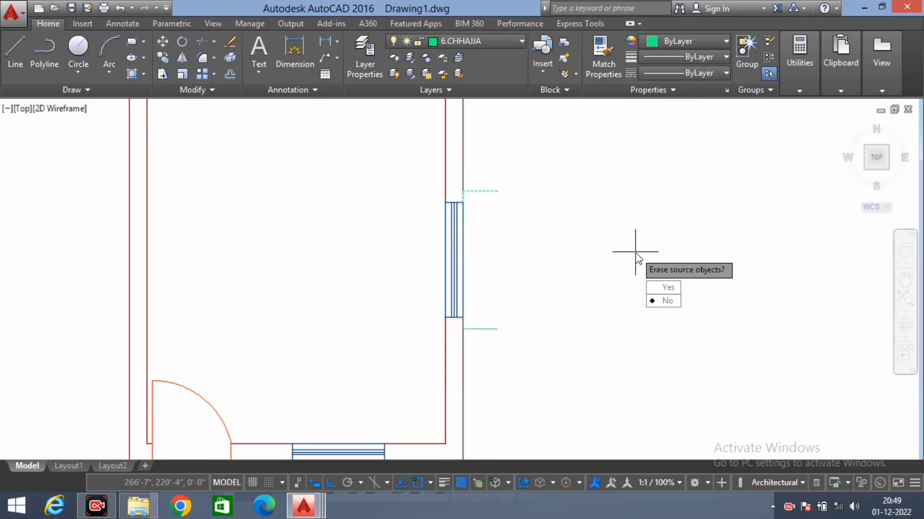
{"action": "key", "text": "Return"}
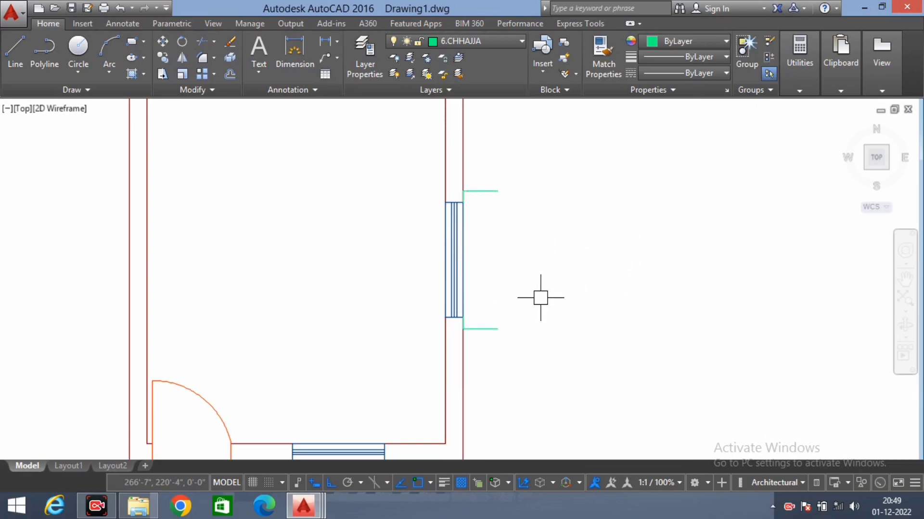
- Draw the vertical outer edge that closes the chhajja rectangle
{"action": "type", "text": "l"}
{"action": "key", "text": "Return"}
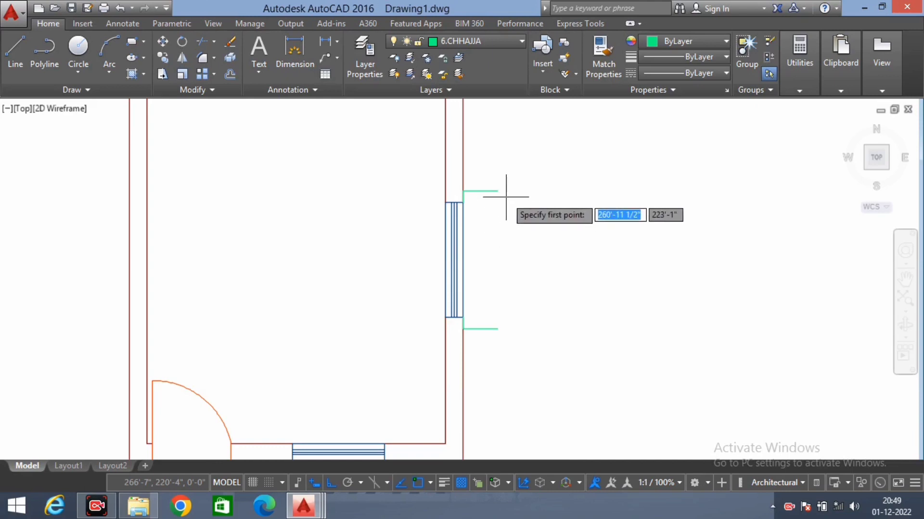
{"action": "left_click", "coordinate": [497, 191]}
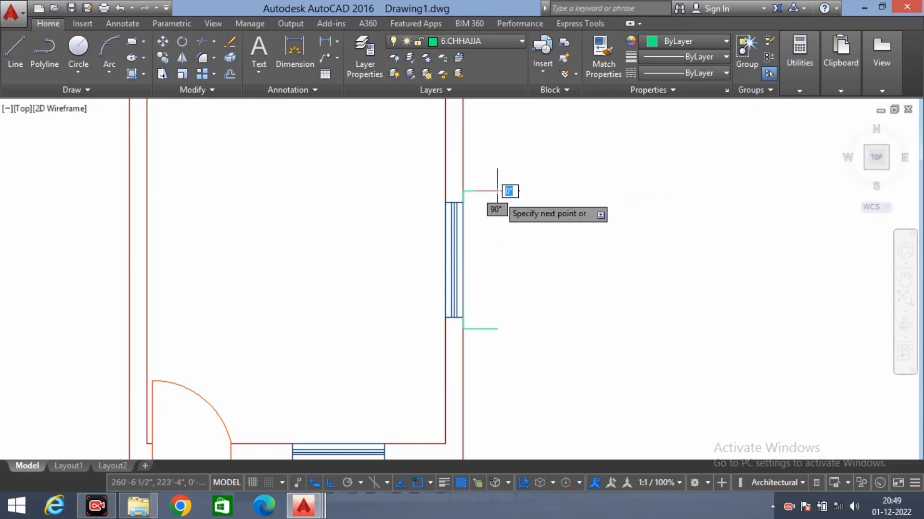
{"action": "left_click", "coordinate": [497, 329]}
{"action": "scroll", "coordinate": [510, 277], "scroll_direction": "down", "scroll_amount": 1}
{"action": "scroll", "coordinate": [507, 274], "scroll_direction": "down", "scroll_amount": 2}
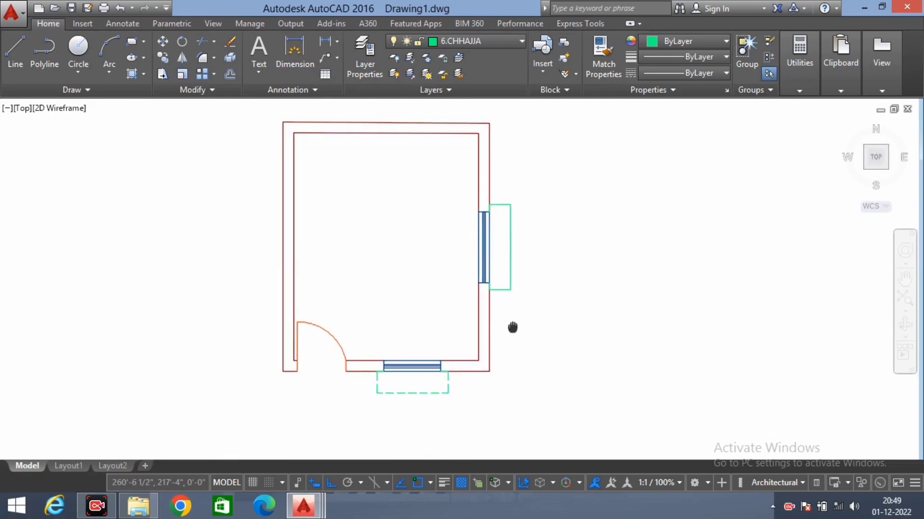
{"action": "scroll", "coordinate": [513, 298], "scroll_direction": "up", "scroll_amount": 5}
{"action": "scroll", "coordinate": [516, 274], "scroll_direction": "up", "scroll_amount": 2}
{"action": "scroll", "coordinate": [481, 293], "scroll_direction": "down", "scroll_amount": 4}
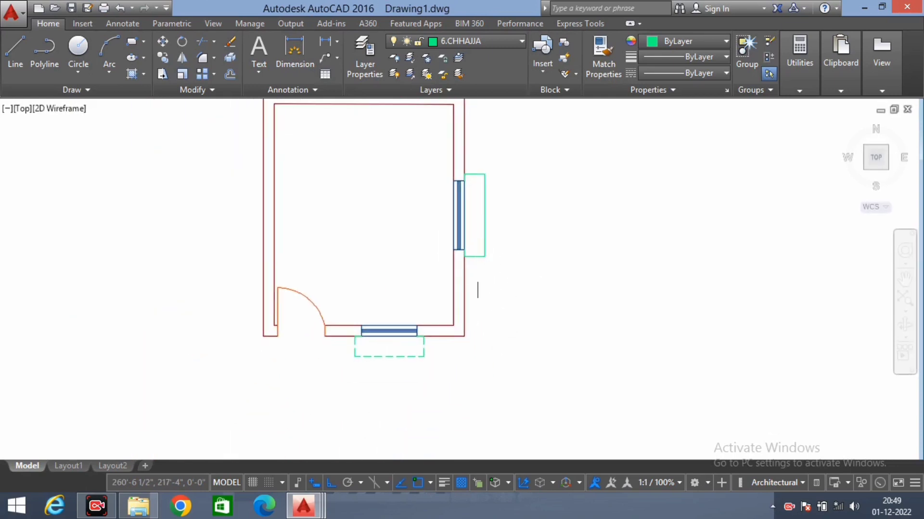
{"action": "scroll", "coordinate": [469, 266], "scroll_direction": "up", "scroll_amount": 3}
{"action": "scroll", "coordinate": [469, 265], "scroll_direction": "up", "scroll_amount": 2}
{"action": "scroll", "coordinate": [470, 289], "scroll_direction": "down", "scroll_amount": 4}
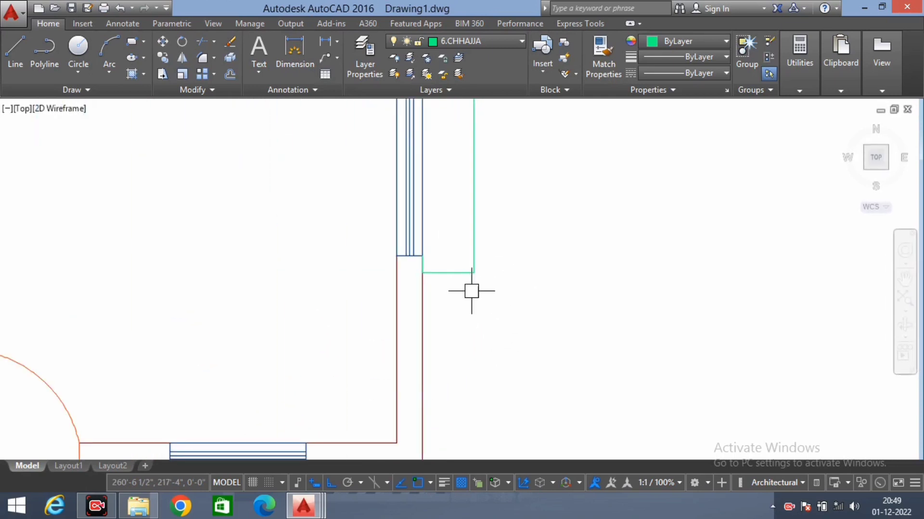
{"action": "scroll", "coordinate": [481, 289], "scroll_direction": "up", "scroll_amount": 2}
{"action": "key", "text": "Return"}
{"action": "scroll", "coordinate": [489, 324], "scroll_direction": "down", "scroll_amount": 3}
- Match the right chhajja to the dashed bottom chhajja's properties
{"action": "scroll", "coordinate": [471, 301], "scroll_direction": "up", "scroll_amount": 1}
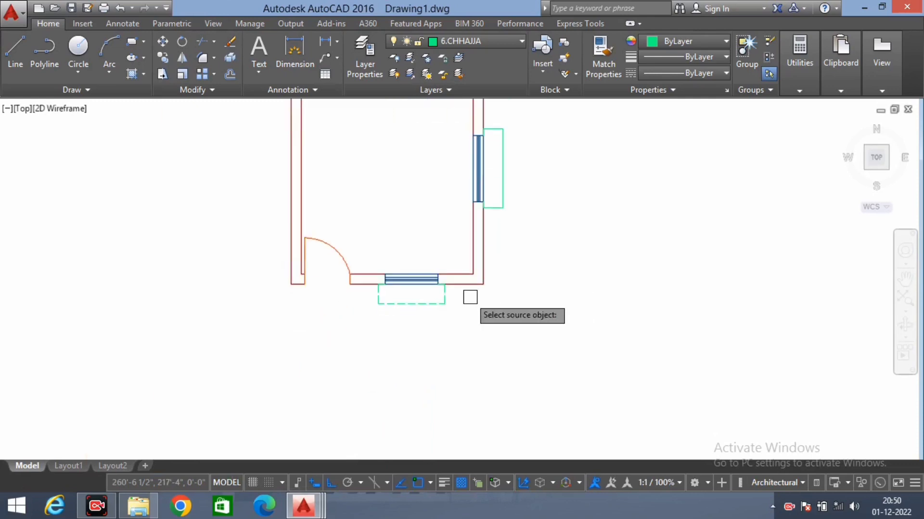
{"action": "scroll", "coordinate": [421, 312], "scroll_direction": "up", "scroll_amount": 3}
{"action": "left_click", "coordinate": [407, 309]}
{"action": "scroll", "coordinate": [406, 309], "scroll_direction": "down", "scroll_amount": 4}
{"action": "middle_click_drag", "start_coordinate": [602, 198], "coordinate": [596, 288]}
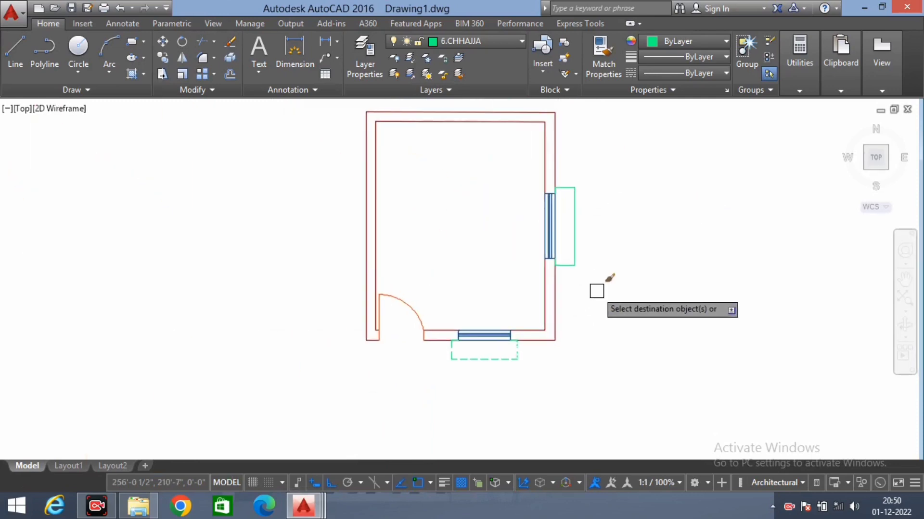
{"action": "left_click", "coordinate": [596, 291]}
{"action": "left_click", "coordinate": [570, 181]}
{"action": "scroll", "coordinate": [586, 251], "scroll_direction": "up", "scroll_amount": 3}
{"action": "scroll", "coordinate": [573, 264], "scroll_direction": "down", "scroll_amount": 5}
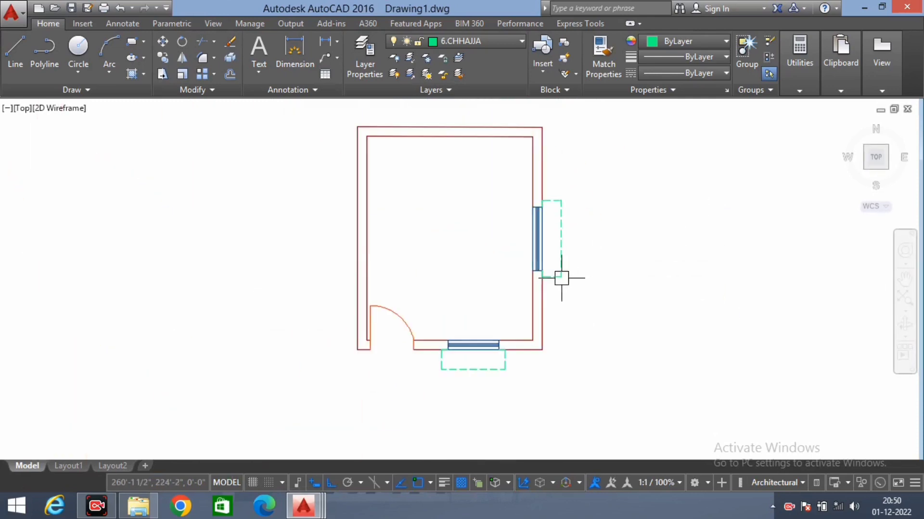
{"action": "scroll", "coordinate": [557, 274], "scroll_direction": "up", "scroll_amount": 2}
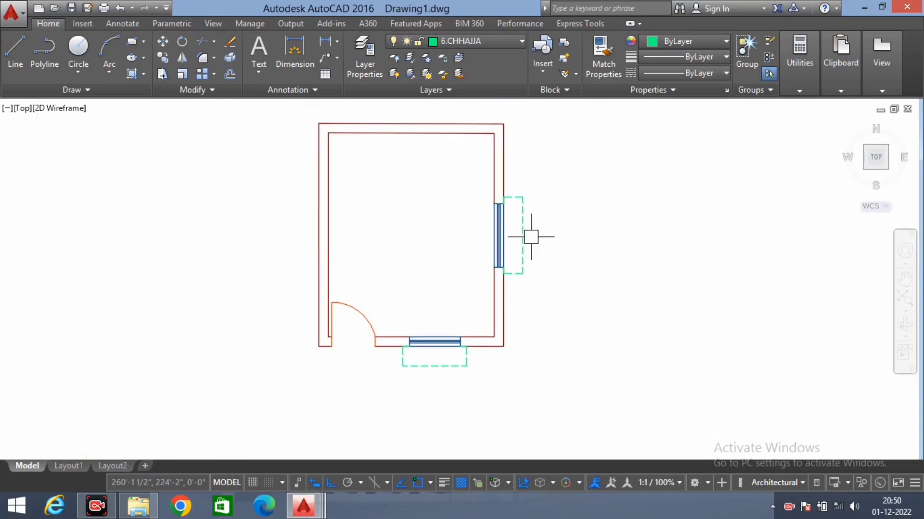
- Change the 6.CHHAJJA layer colour to 47 and recentre the plan
{"action": "left_click", "coordinate": [481, 45]}
{"action": "left_click", "coordinate": [436, 155]}
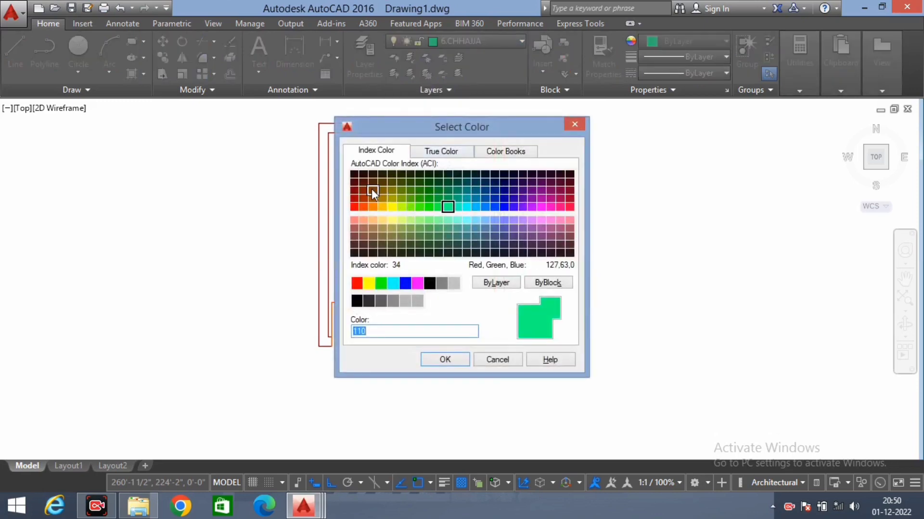
{"action": "left_click", "coordinate": [382, 245]}
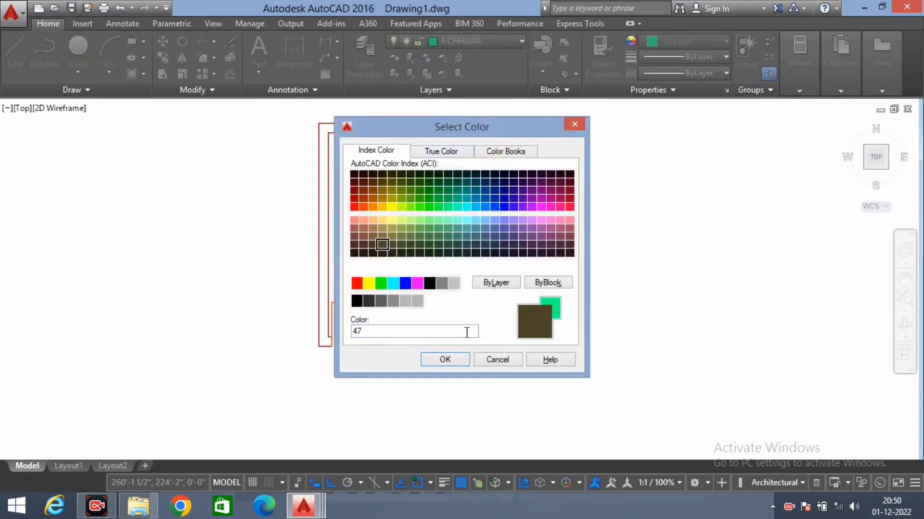
{"action": "left_click", "coordinate": [457, 361]}
{"action": "scroll", "coordinate": [510, 274], "scroll_direction": "up", "scroll_amount": 2}
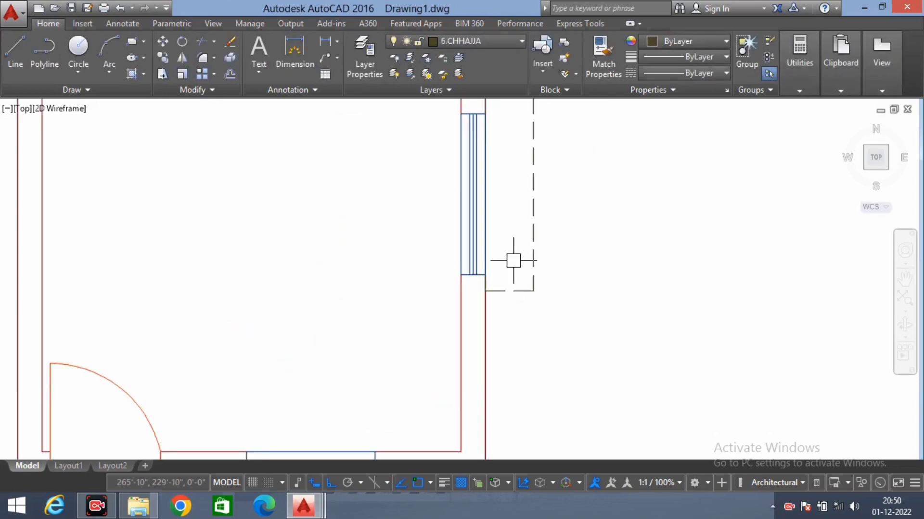
{"action": "scroll", "coordinate": [511, 258], "scroll_direction": "down", "scroll_amount": 4}
{"action": "scroll", "coordinate": [478, 274], "scroll_direction": "up", "scroll_amount": 3}
{"action": "scroll", "coordinate": [478, 274], "scroll_direction": "down", "scroll_amount": 1}
{"action": "middle_click_drag", "start_coordinate": [517, 296], "coordinate": [520, 320]}
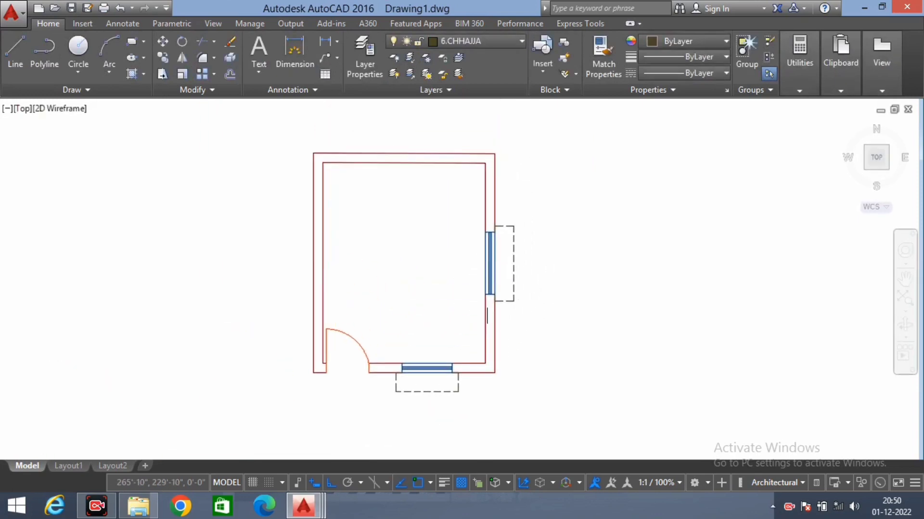
{"action": "middle_click_drag", "start_coordinate": [404, 200], "coordinate": [407, 181]}
{"action": "middle_click_drag", "start_coordinate": [533, 331], "coordinate": [481, 342]}
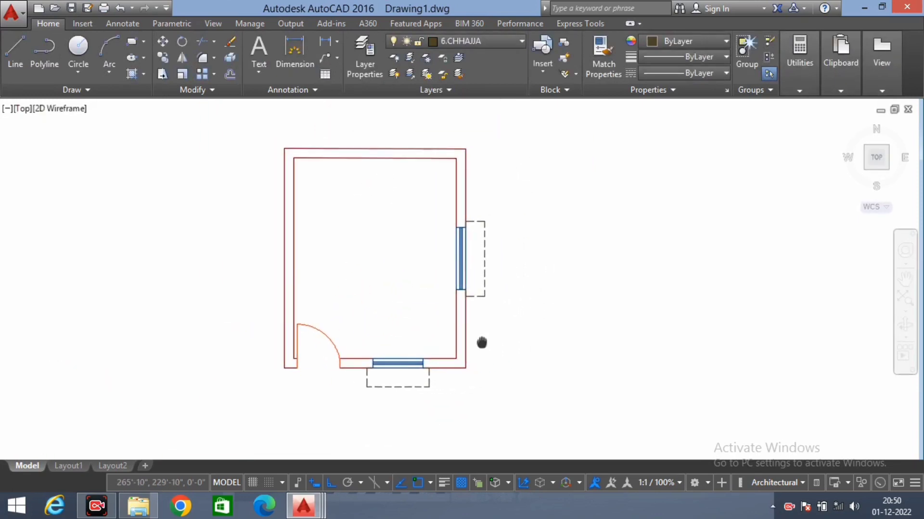
{"action": "middle_click_drag", "start_coordinate": [441, 259], "coordinate": [440, 262]}
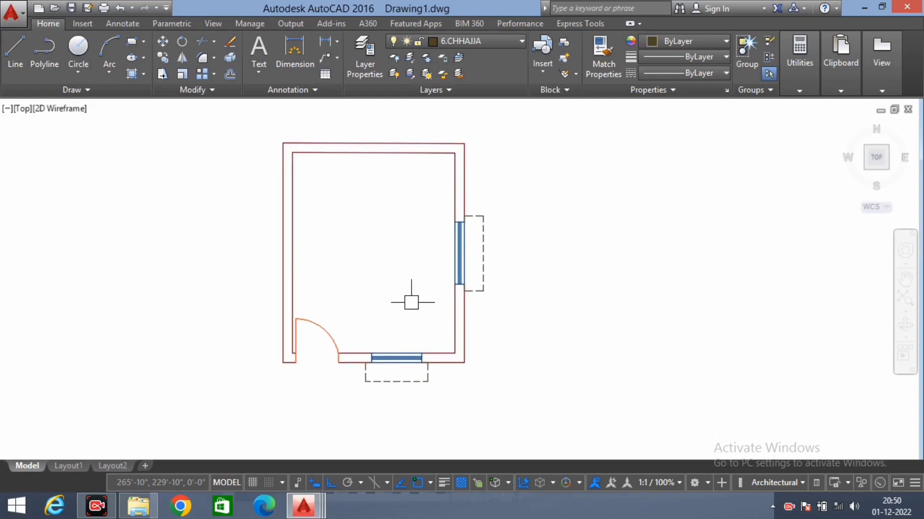
- Start a hatch, then cancel it after it fills the room interior
{"action": "left_click", "coordinate": [476, 41]}
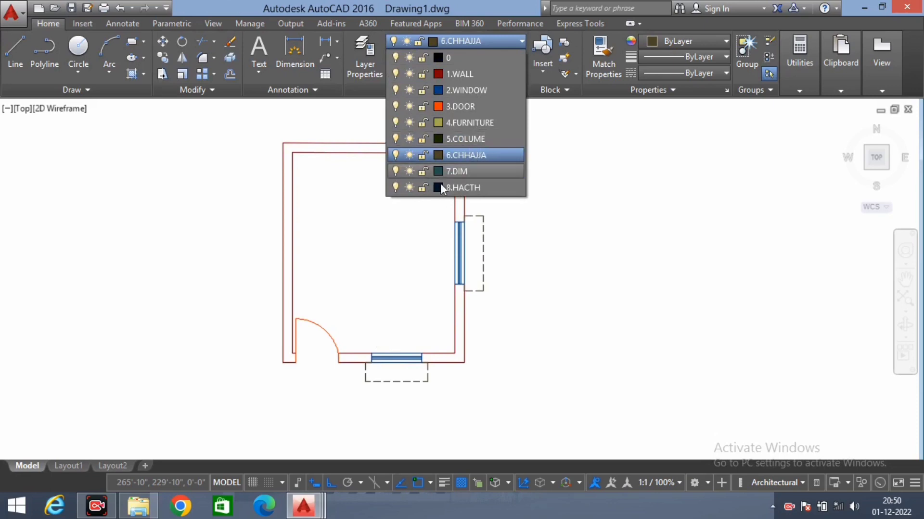
{"action": "middle_click_drag", "start_coordinate": [429, 225], "coordinate": [446, 228]}
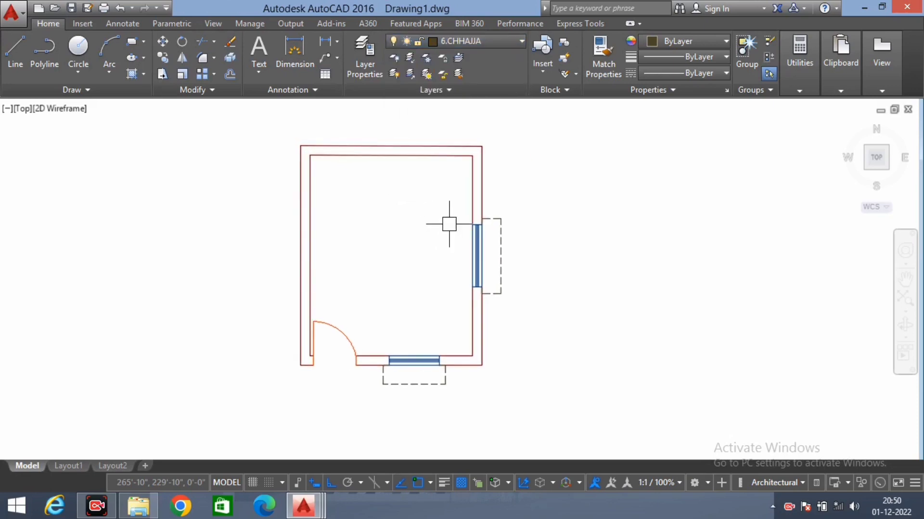
{"action": "type", "text": "H"}
{"action": "key", "text": "Return"}
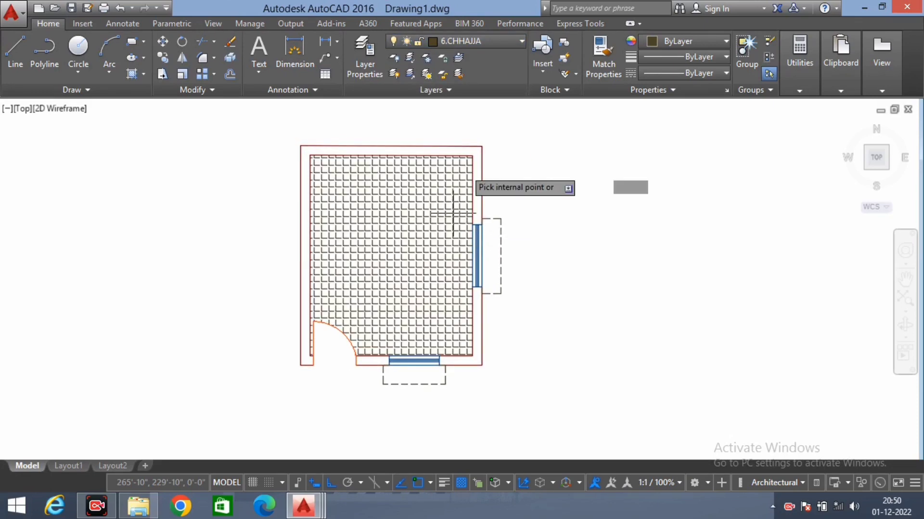
{"action": "key", "text": "Escape"}
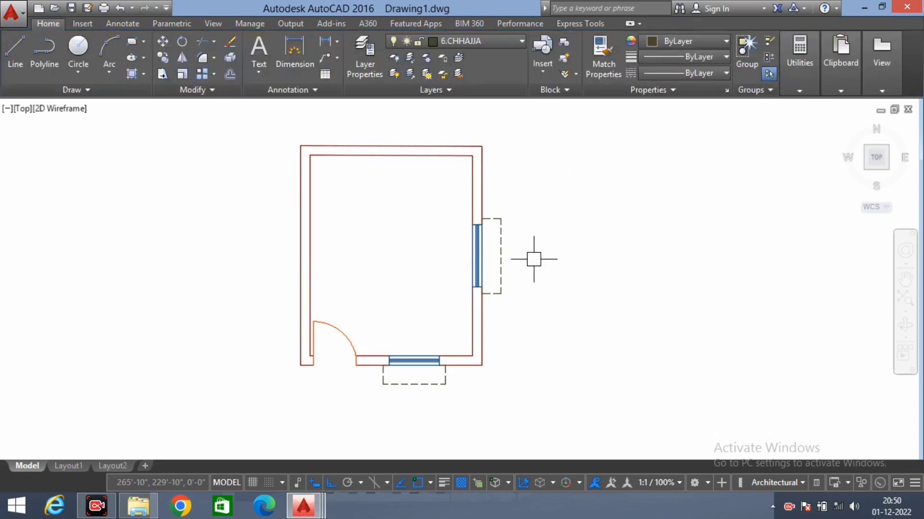
{"action": "middle_click_drag", "start_coordinate": [534, 259], "coordinate": [509, 257]}
{"action": "left_click", "coordinate": [493, 40]}
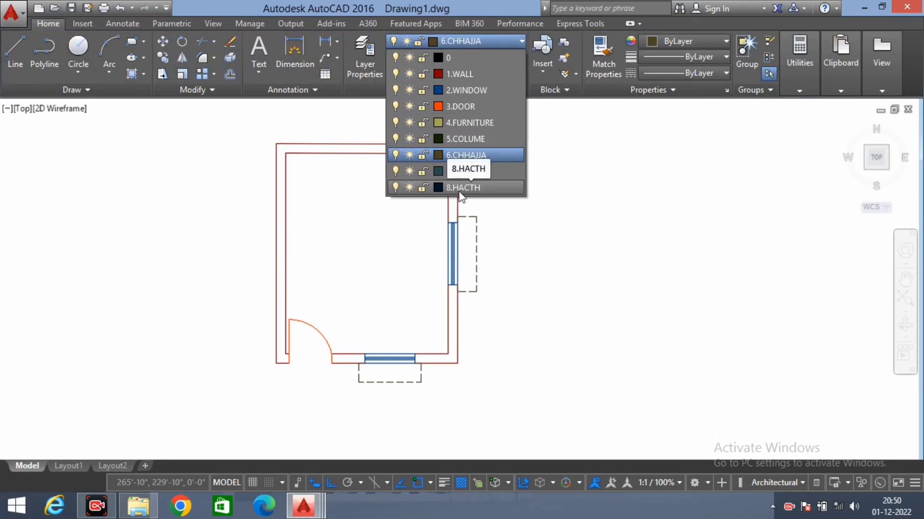
{"action": "left_click", "coordinate": [464, 155]}
- Make 8.HACTH current and hatch the wall band between the double lines
{"action": "left_click", "coordinate": [483, 41]}
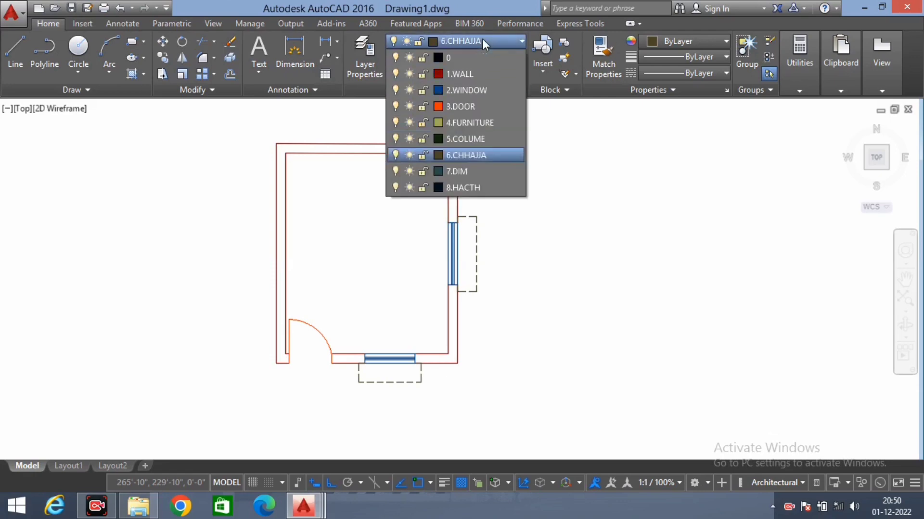
{"action": "left_click", "coordinate": [459, 192]}
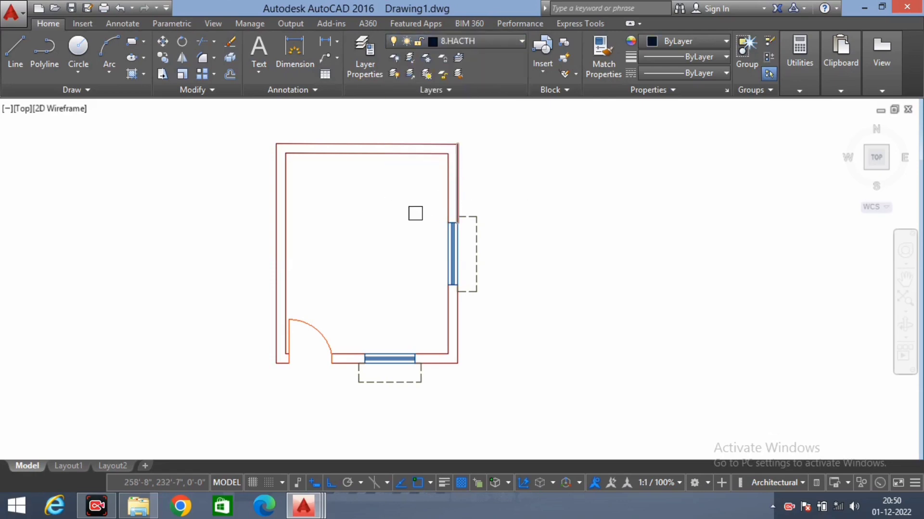
{"action": "type", "text": "H"}
{"action": "key", "text": "Return"}
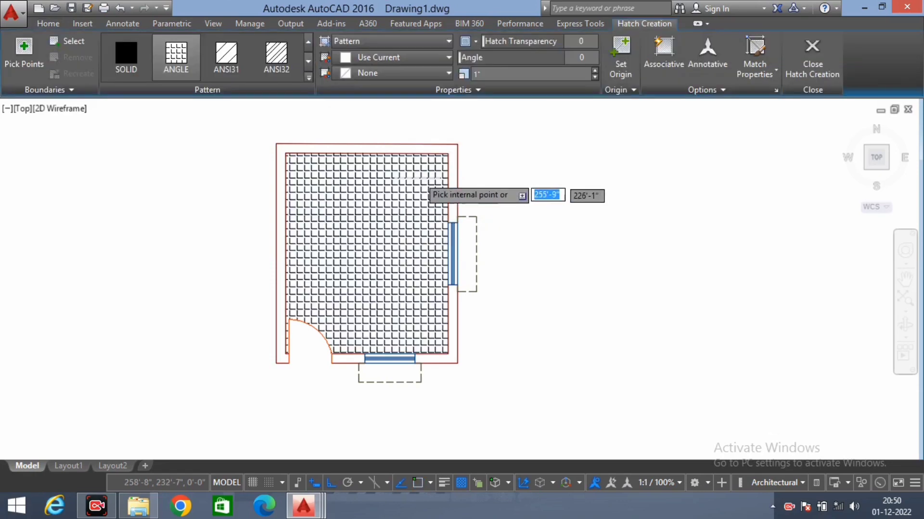
{"action": "left_click", "coordinate": [438, 149]}
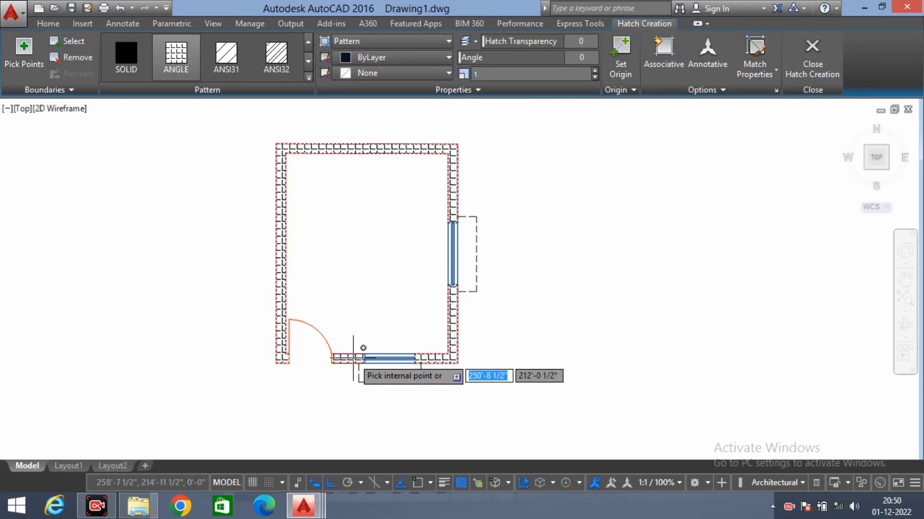
{"action": "key", "text": "Return"}
- Select the wall hatch and open the full pattern gallery to choose a diagonal pattern
{"action": "scroll", "coordinate": [369, 124], "scroll_direction": "up", "scroll_amount": 6}
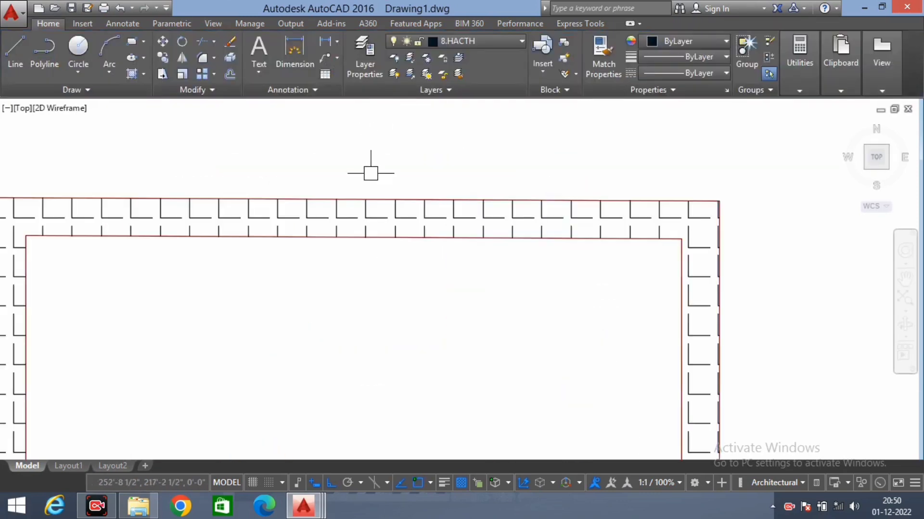
{"action": "left_click", "coordinate": [366, 215]}
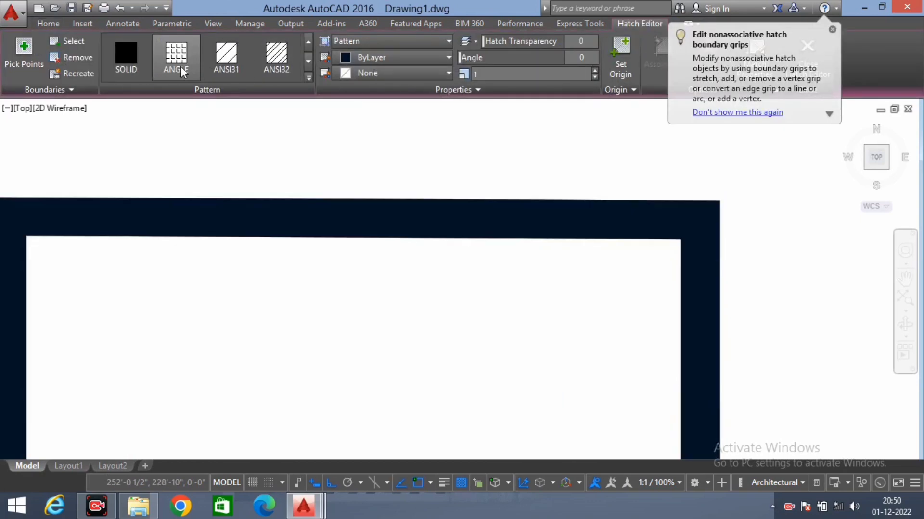
{"action": "left_click", "coordinate": [308, 79]}
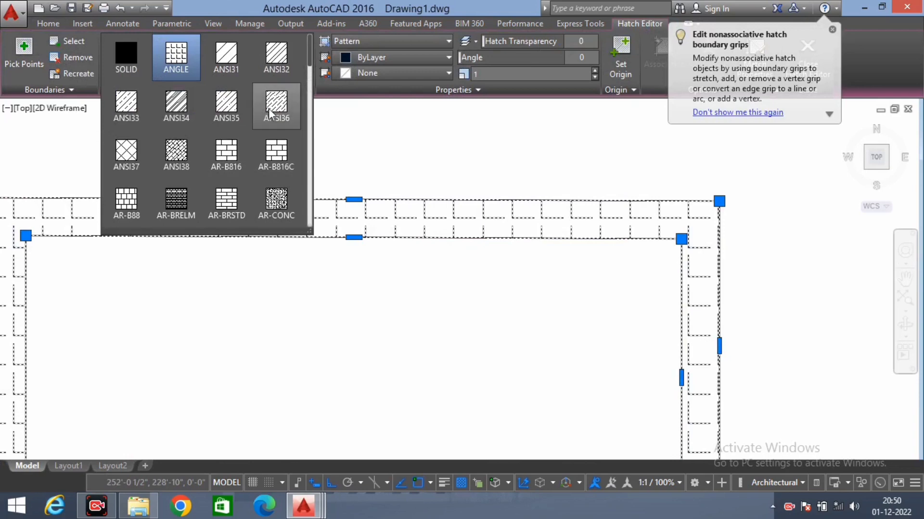
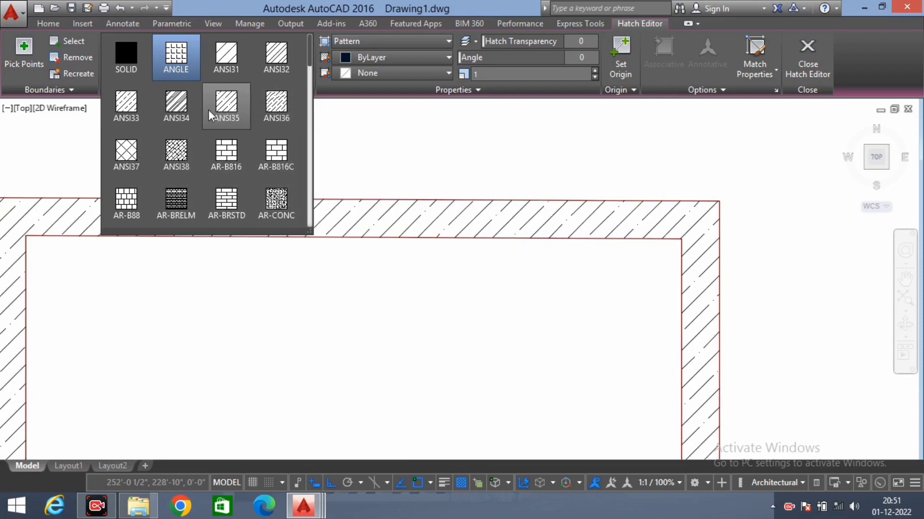
- Apply the ANSI31 diagonal pattern to the wall hatch and finish editing it
{"action": "left_click", "coordinate": [238, 56]}
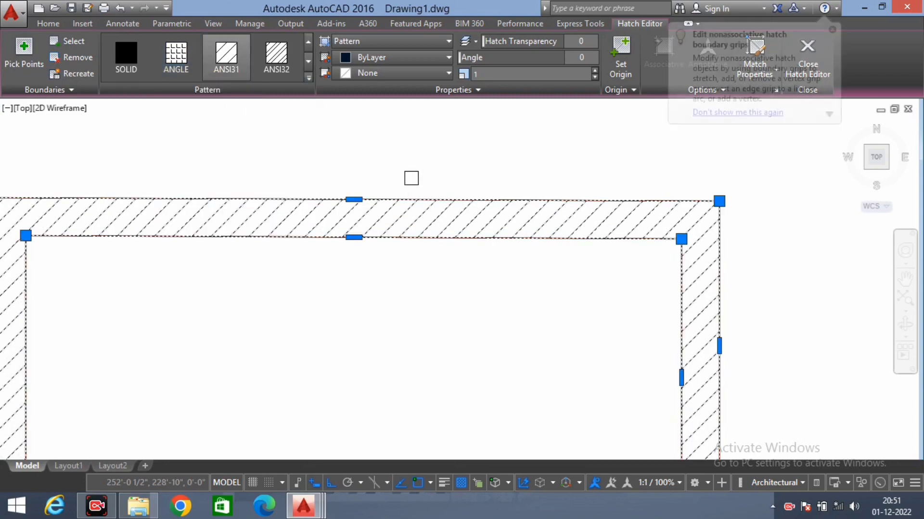
{"action": "scroll", "coordinate": [412, 177], "scroll_direction": "down", "scroll_amount": 3}
{"action": "key", "text": "Escape"}
{"action": "middle_click_drag", "start_coordinate": [412, 186], "coordinate": [410, 210]}
{"action": "scroll", "coordinate": [409, 210], "scroll_direction": "down", "scroll_amount": 2}
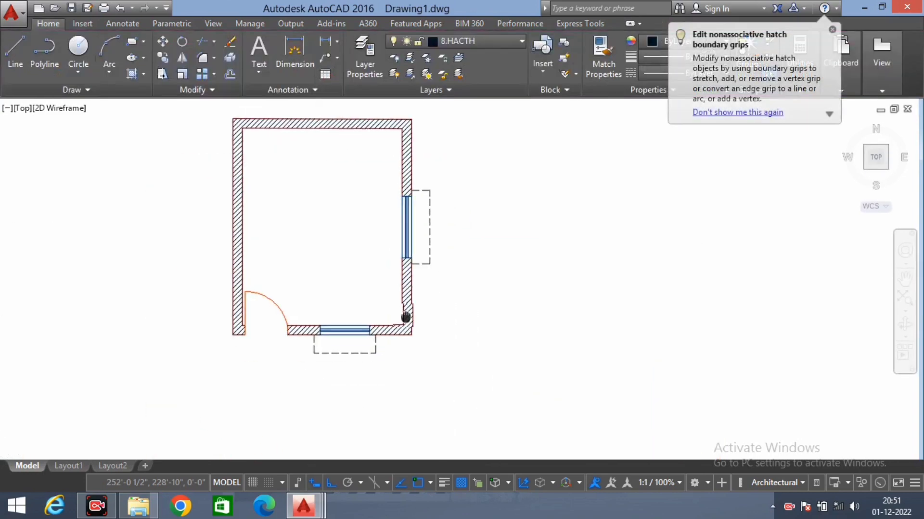
{"action": "scroll", "coordinate": [385, 270], "scroll_direction": "up", "scroll_amount": 3}
- Confirm 8.HACTH remains the current layer and bring up the tool palettes
{"action": "left_click", "coordinate": [478, 45]}
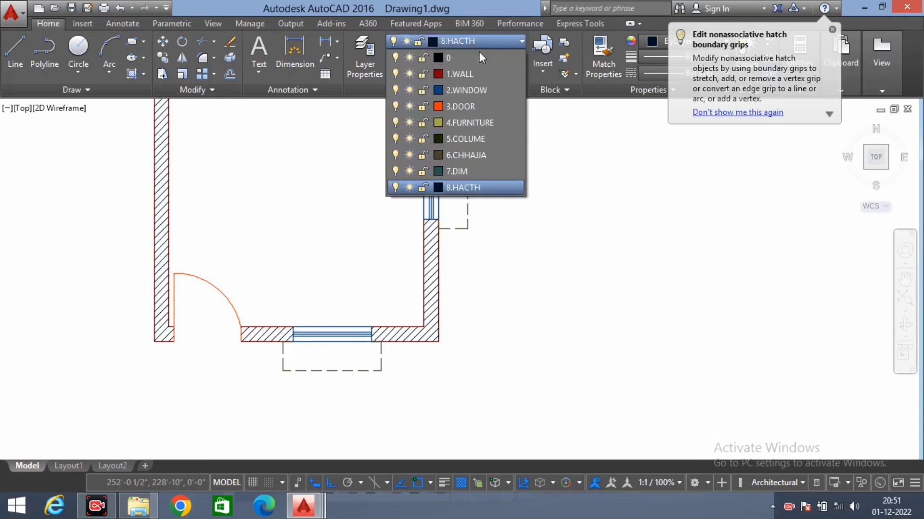
{"action": "left_click", "coordinate": [311, 209]}
{"action": "scroll", "coordinate": [310, 208], "scroll_direction": "down", "scroll_amount": 3}
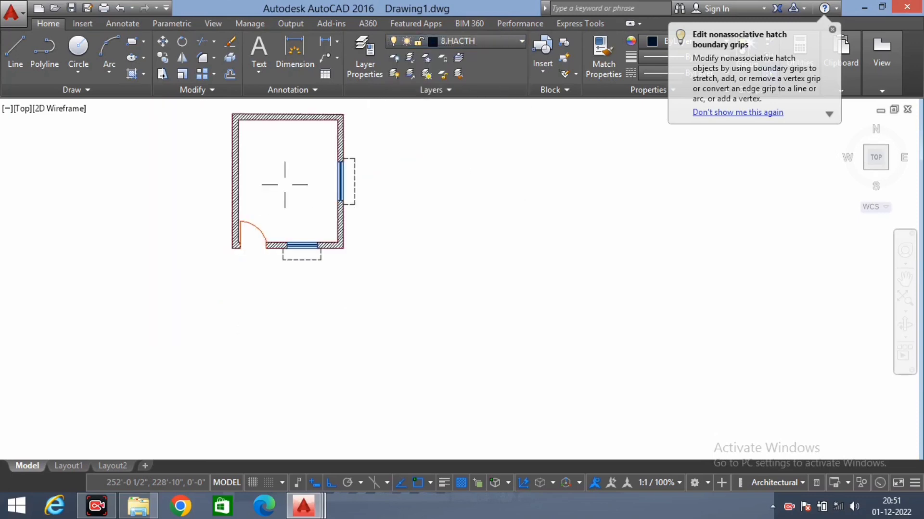
{"action": "scroll", "coordinate": [317, 192], "scroll_direction": "up", "scroll_amount": 1}
{"action": "scroll", "coordinate": [333, 231], "scroll_direction": "up", "scroll_amount": 2}
{"action": "scroll", "coordinate": [323, 253], "scroll_direction": "down", "scroll_amount": 1}
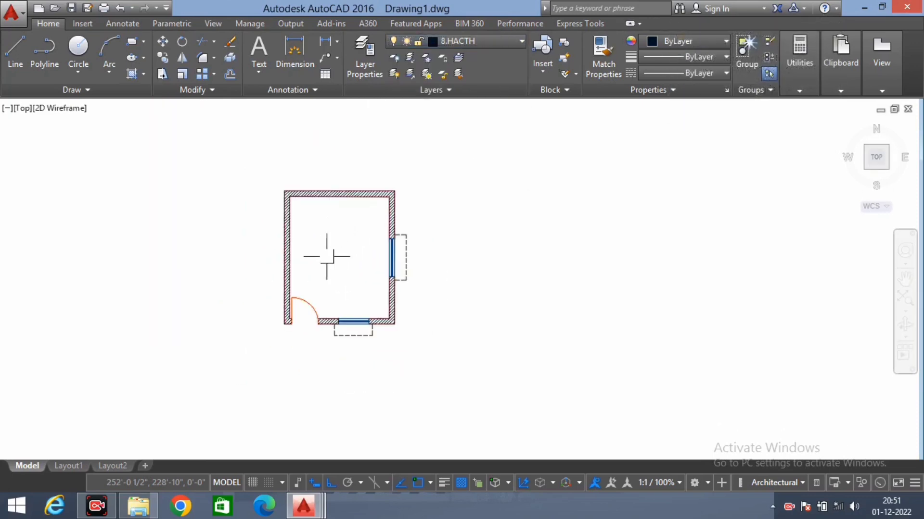
{"action": "scroll", "coordinate": [354, 254], "scroll_direction": "down", "scroll_amount": 1}
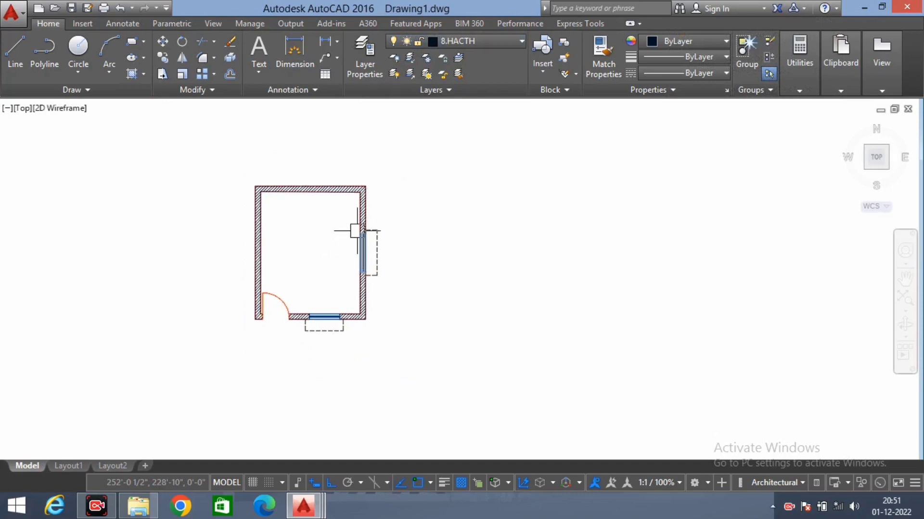
{"action": "key", "text": "ctrl+3"}
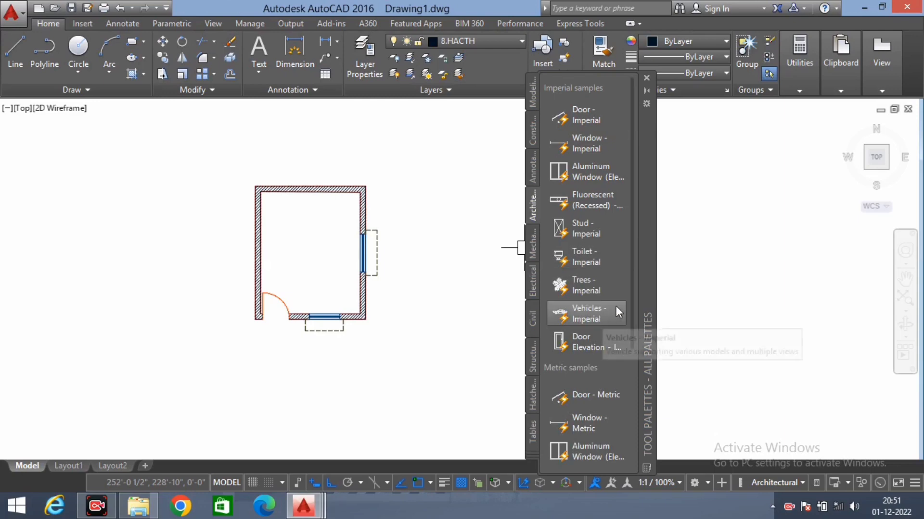
- Browse DesignCenter to 01-01-cad-blocks-net-beds.dwg and make 4.FURNITURE the current layer
{"action": "left_click", "coordinate": [647, 77]}
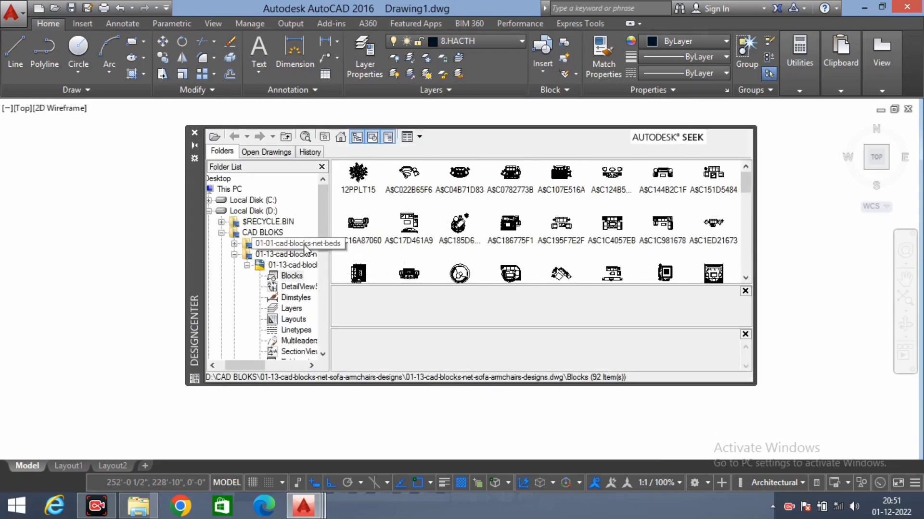
{"action": "left_click", "coordinate": [305, 245]}
{"action": "double_click", "coordinate": [370, 185]}
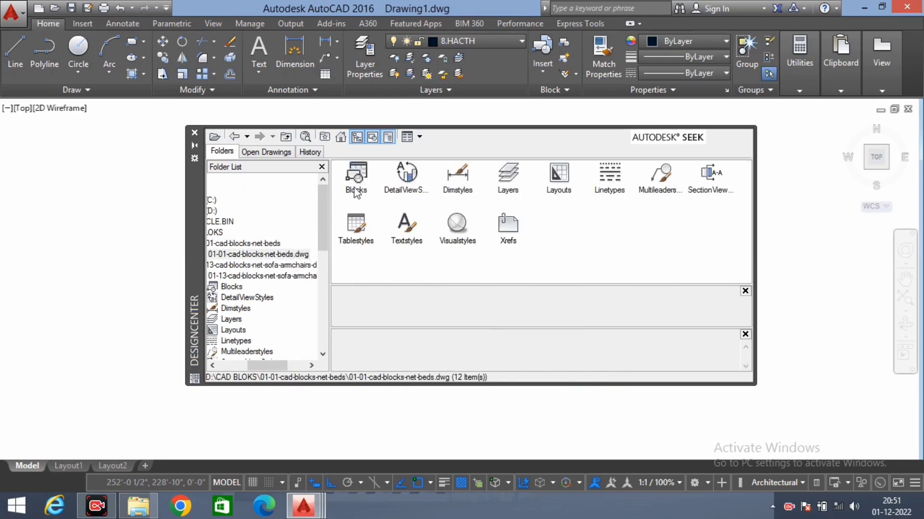
{"action": "left_click_drag", "start_coordinate": [200, 192], "coordinate": [291, 313]}
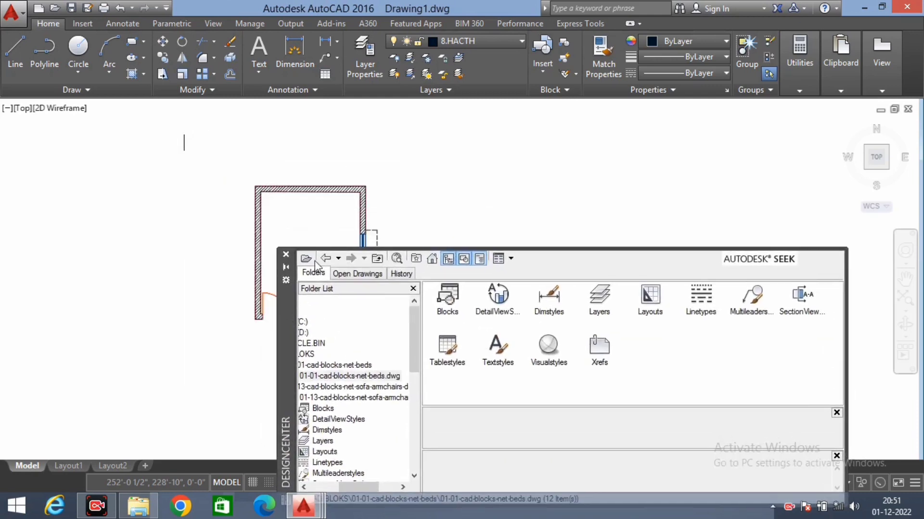
{"action": "left_click", "coordinate": [458, 39]}
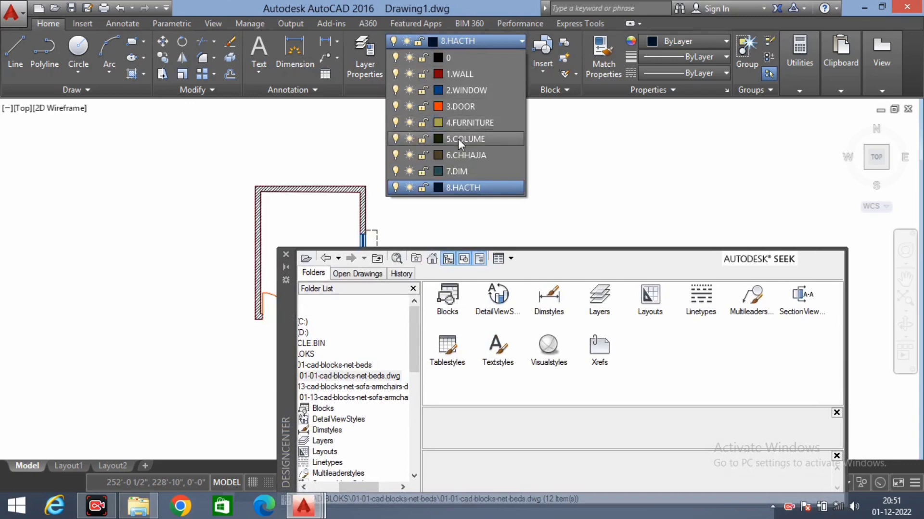
{"action": "left_click", "coordinate": [463, 122]}
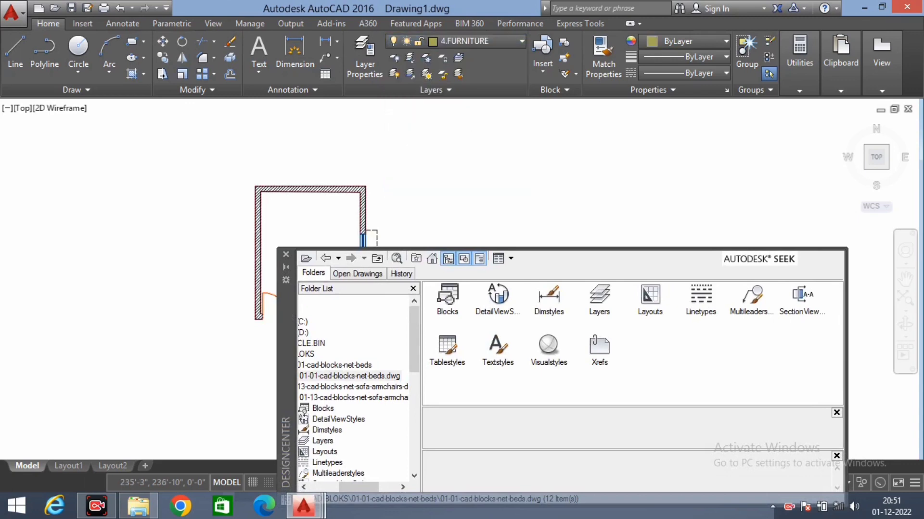
- Insert the A$C057D194F bed block from the beds drawing's Blocks list
{"action": "double_click", "coordinate": [448, 297]}
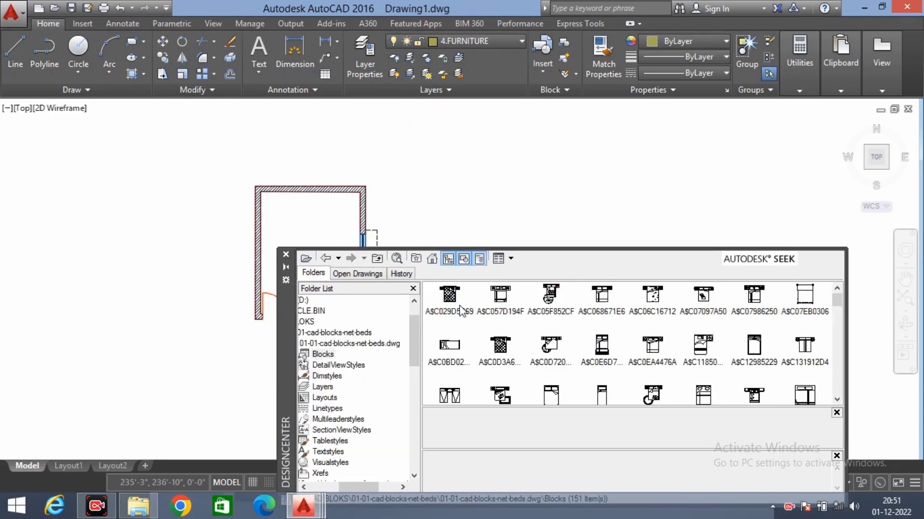
{"action": "left_click", "coordinate": [503, 308]}
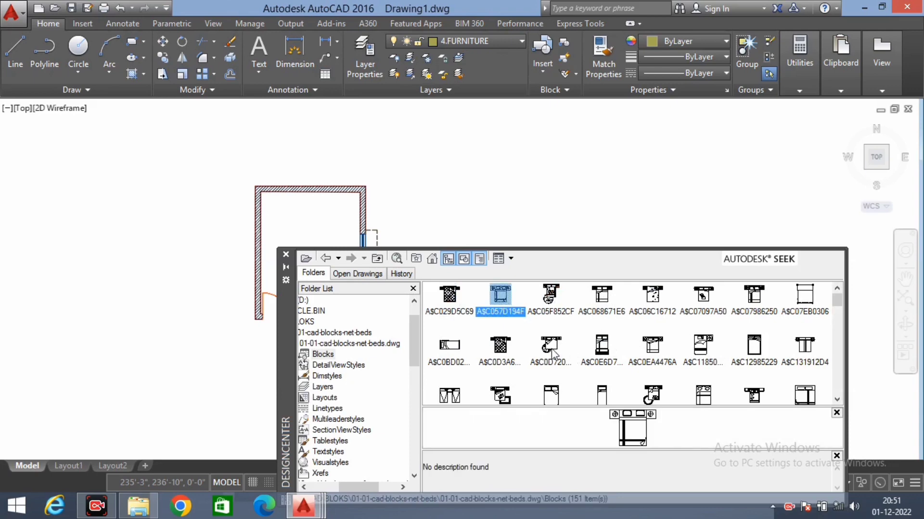
{"action": "double_click", "coordinate": [495, 296]}
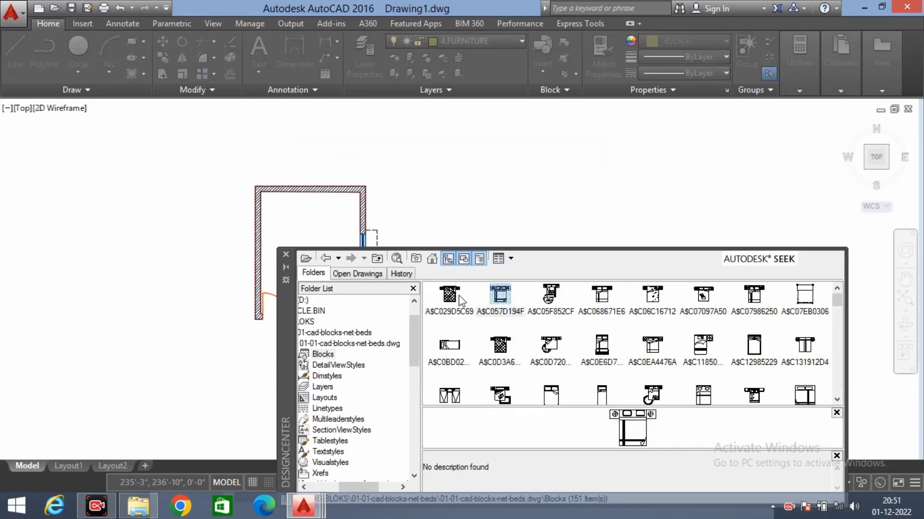
{"action": "left_click", "coordinate": [467, 329]}
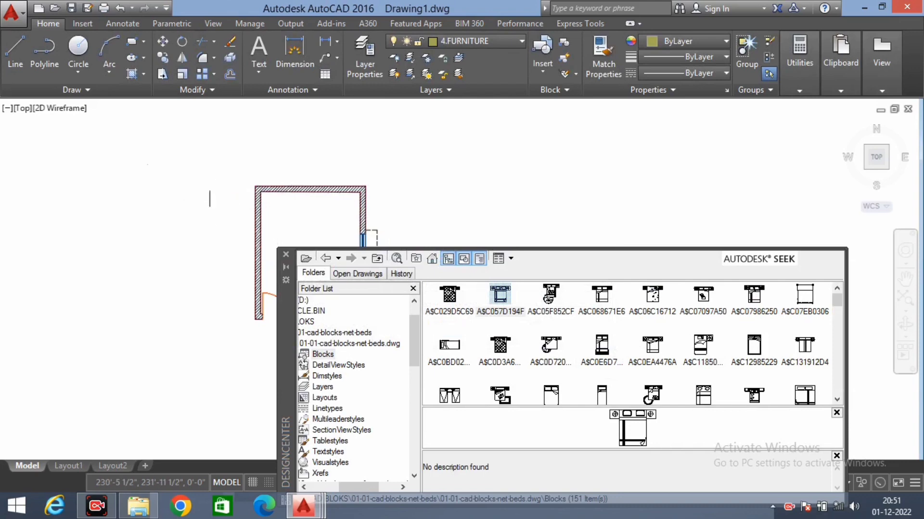
{"action": "scroll", "coordinate": [322, 178], "scroll_direction": "down", "scroll_amount": 2}
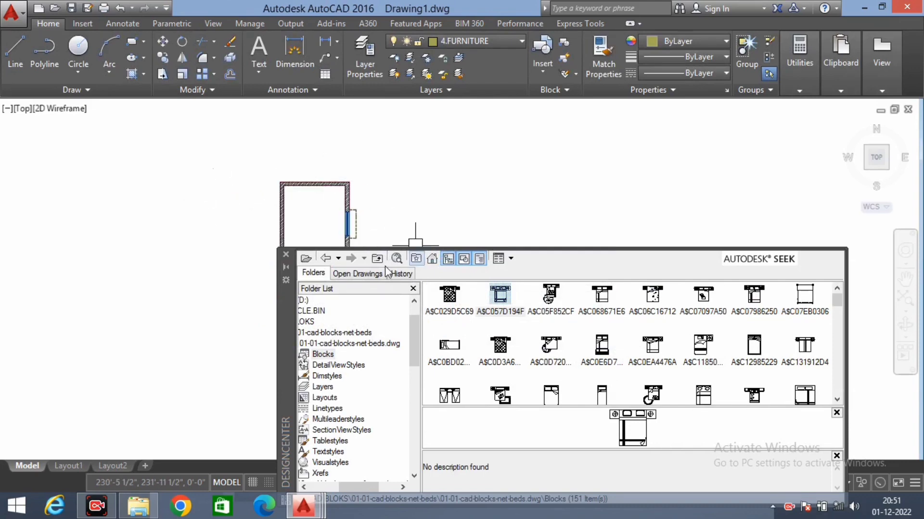
- Close DesignCenter and select the inserted bed block beside the room
{"action": "left_click", "coordinate": [286, 254]}
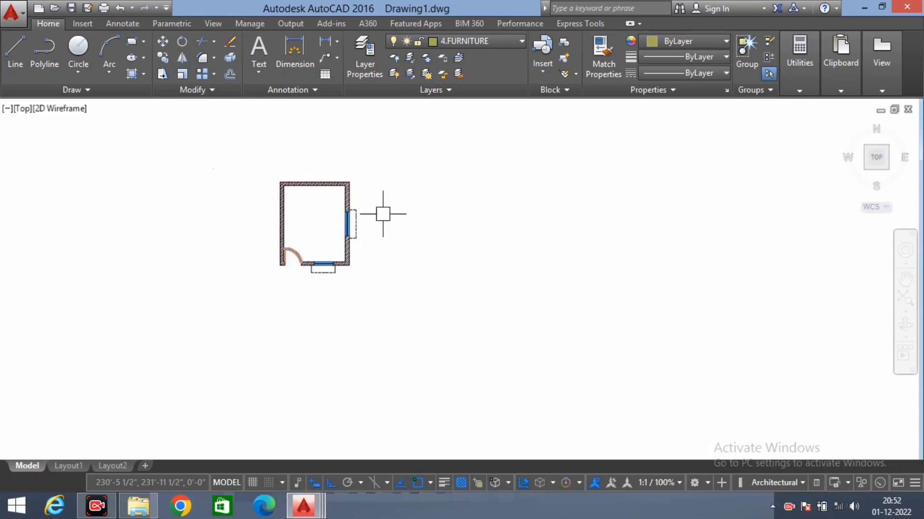
{"action": "scroll", "coordinate": [382, 210], "scroll_direction": "down", "scroll_amount": 2}
{"action": "scroll", "coordinate": [373, 192], "scroll_direction": "up", "scroll_amount": 3}
{"action": "scroll", "coordinate": [341, 240], "scroll_direction": "up", "scroll_amount": 2}
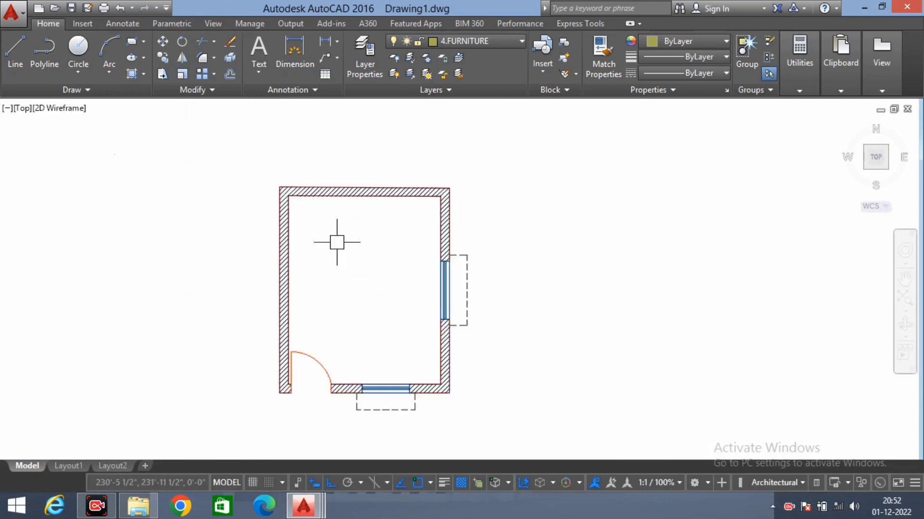
{"action": "scroll", "coordinate": [327, 221], "scroll_direction": "down", "scroll_amount": 2}
{"action": "left_click", "coordinate": [318, 155]}
{"action": "left_click", "coordinate": [142, 352]}
{"action": "scroll", "coordinate": [240, 217], "scroll_direction": "up", "scroll_amount": 3}
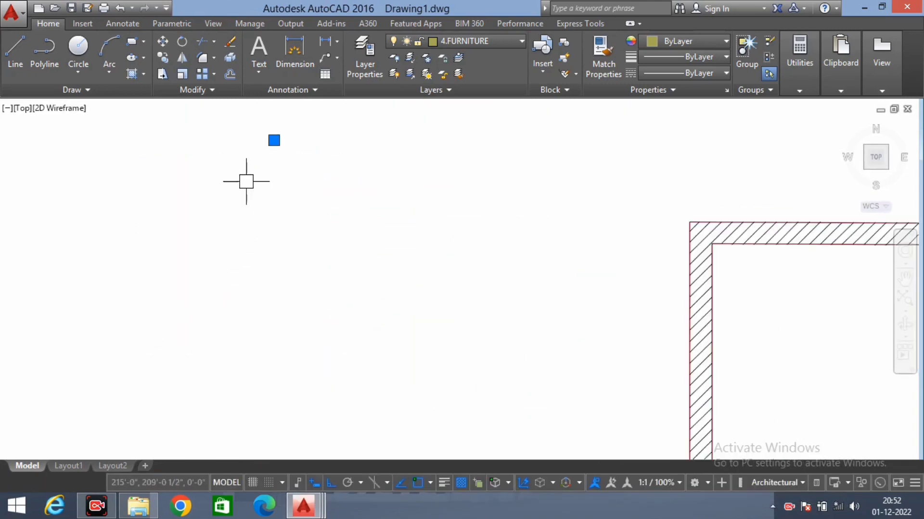
{"action": "scroll", "coordinate": [269, 158], "scroll_direction": "up", "scroll_amount": 2}
{"action": "scroll", "coordinate": [320, 222], "scroll_direction": "down", "scroll_amount": 2}
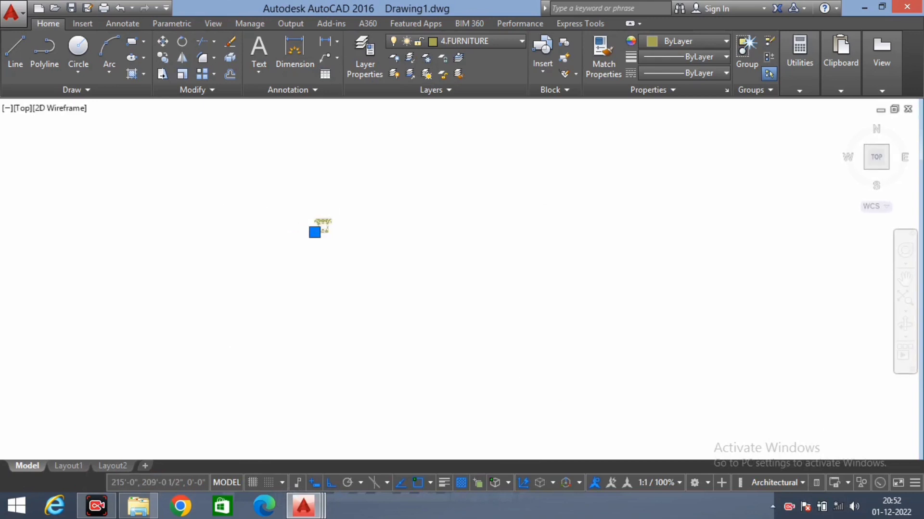
{"action": "scroll", "coordinate": [336, 226], "scroll_direction": "up", "scroll_amount": 2}
{"action": "scroll", "coordinate": [342, 258], "scroll_direction": "up", "scroll_amount": 2}
{"action": "scroll", "coordinate": [338, 275], "scroll_direction": "up", "scroll_amount": 1}
{"action": "scroll", "coordinate": [338, 275], "scroll_direction": "down", "scroll_amount": 3}
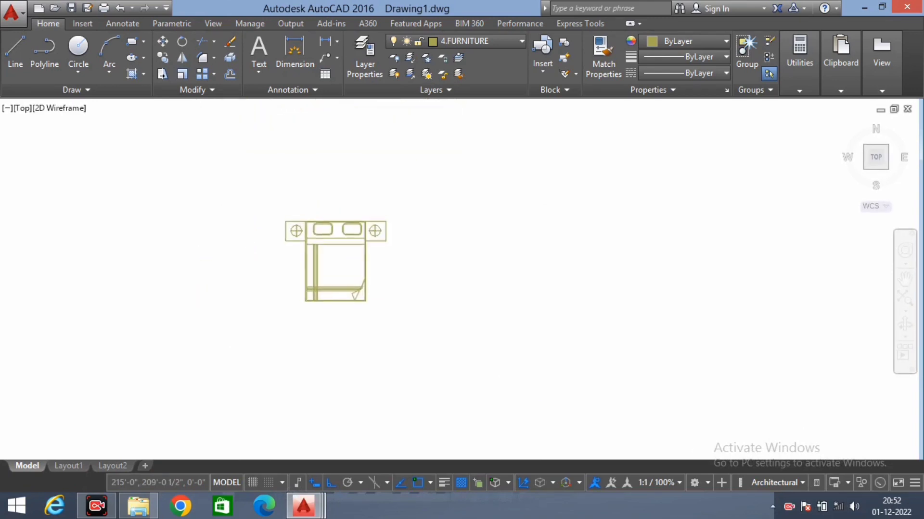
- Start scaling the bed from its corner with the Reference option, then cancel
{"action": "type", "text": "sc"}
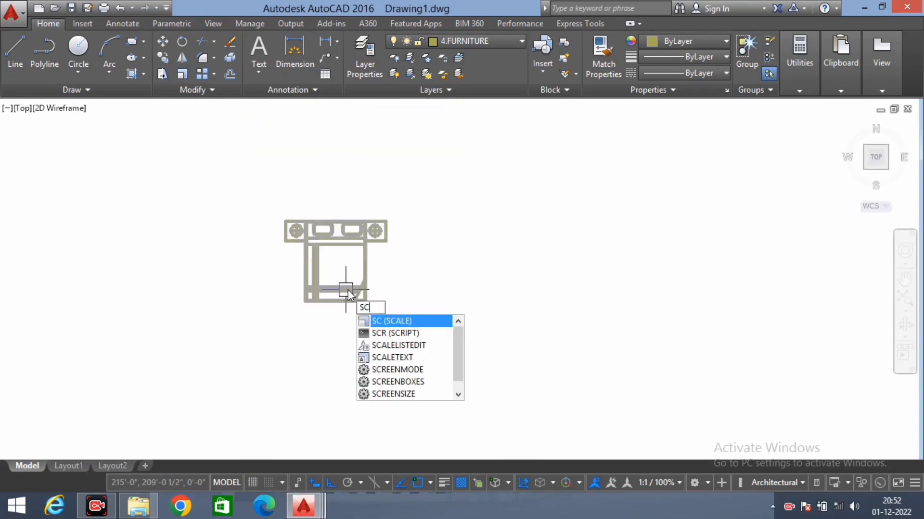
{"action": "key", "text": "Return"}
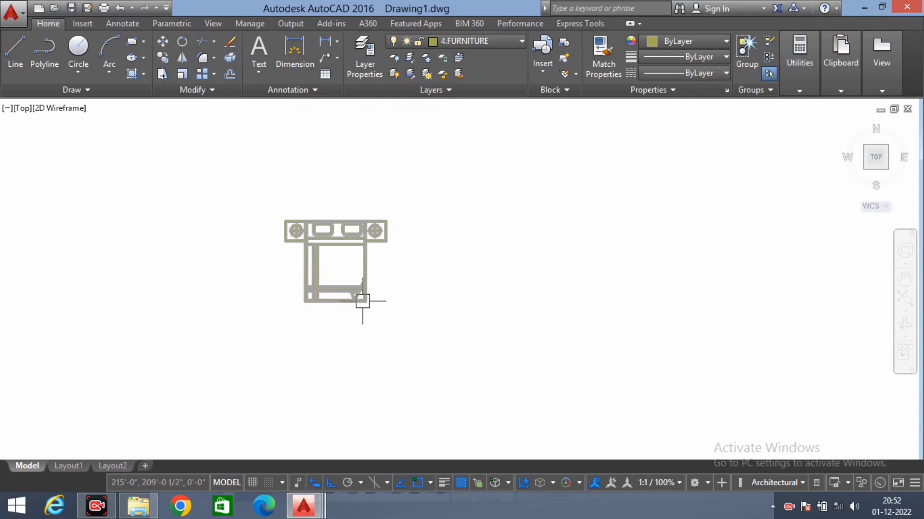
{"action": "key", "text": "Return"}
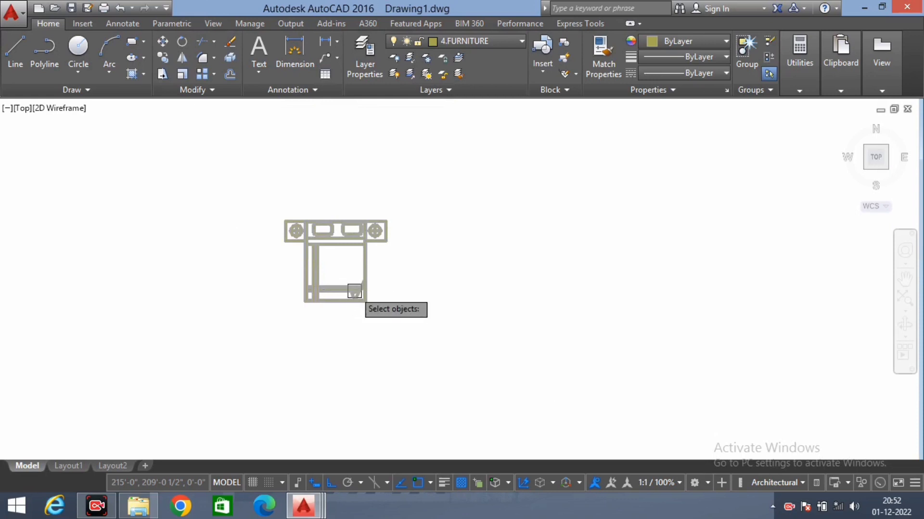
{"action": "left_click", "coordinate": [363, 296]}
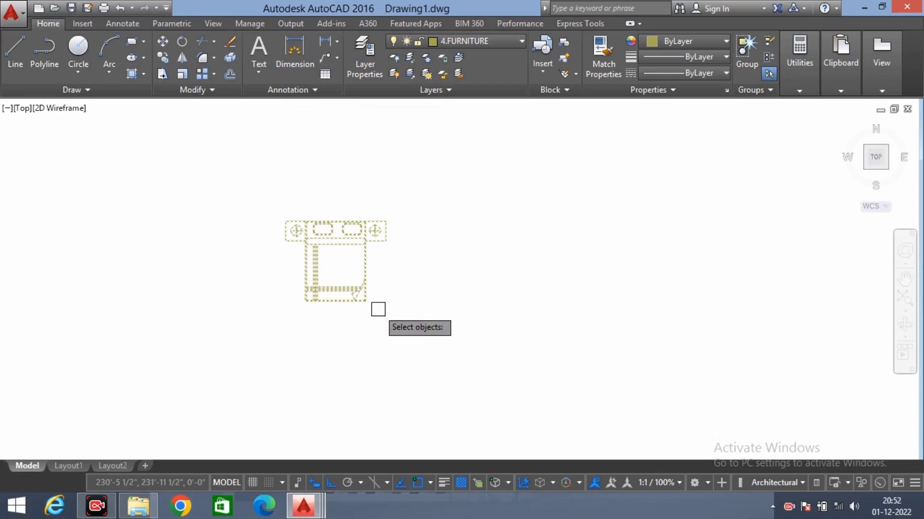
{"action": "key", "text": "Return"}
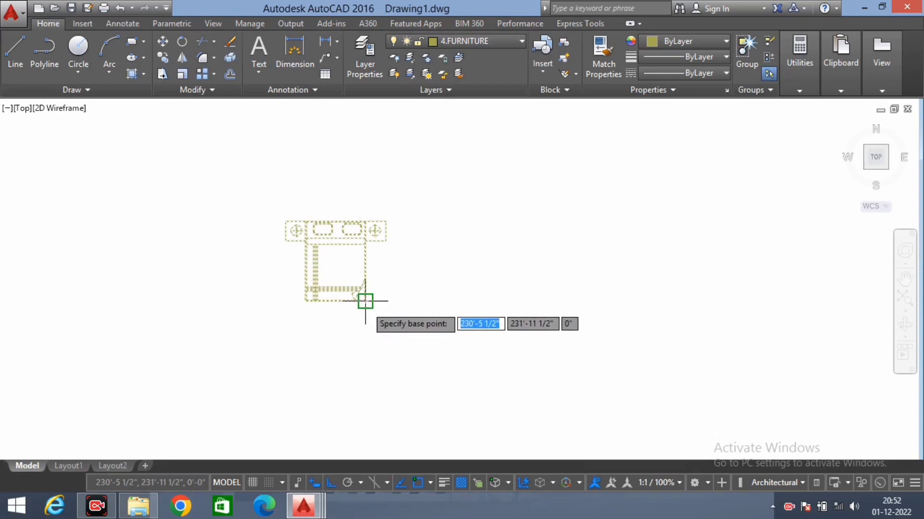
{"action": "left_click", "coordinate": [365, 302]}
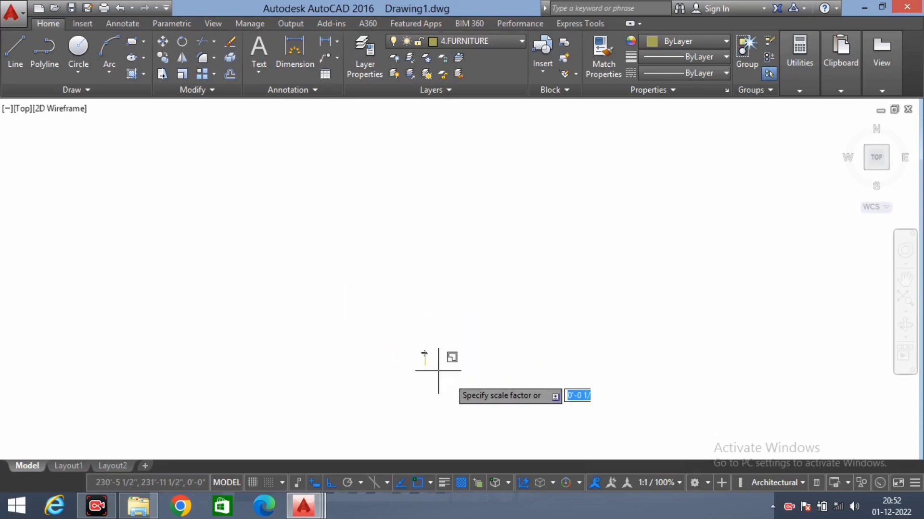
{"action": "type", "text": "r"}
{"action": "key", "text": "Return"}
{"action": "left_click", "coordinate": [339, 253]}
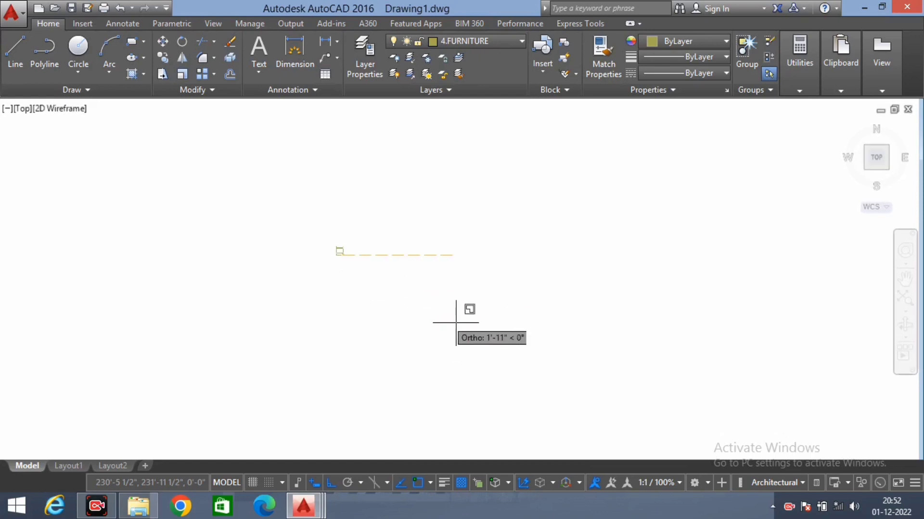
{"action": "scroll", "coordinate": [456, 323], "scroll_direction": "down", "scroll_amount": 5}
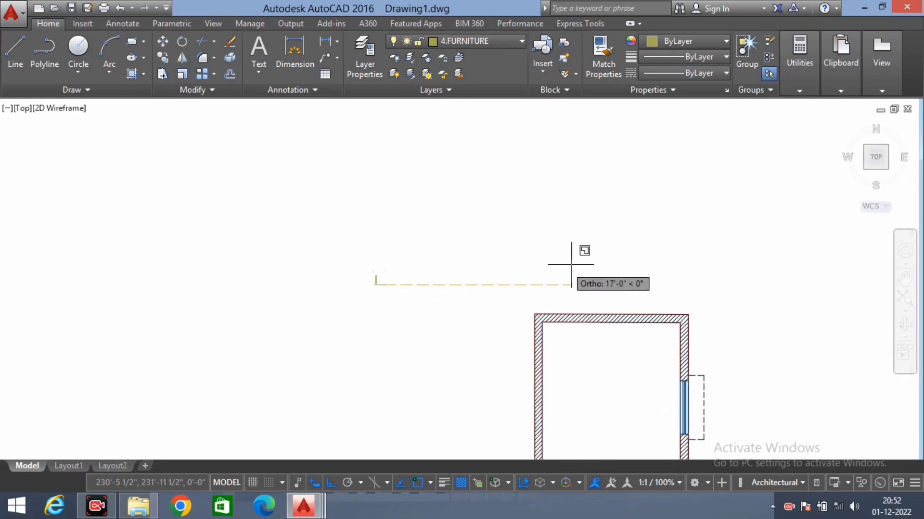
{"action": "key", "text": "Escape"}
{"action": "type", "text": "SC"}
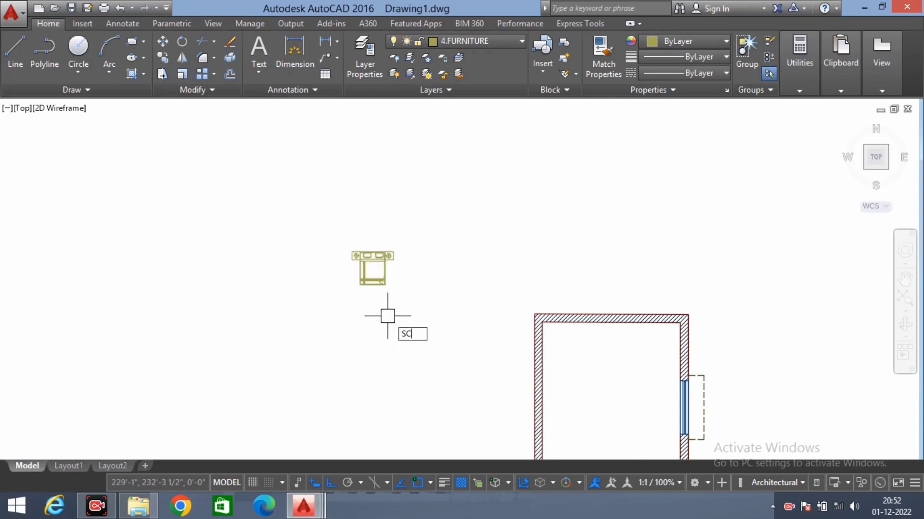
- Rerun Scale on the bed with its corner as base point to enlarge it
{"action": "key", "text": "Return"}
{"action": "left_click", "coordinate": [378, 283]}
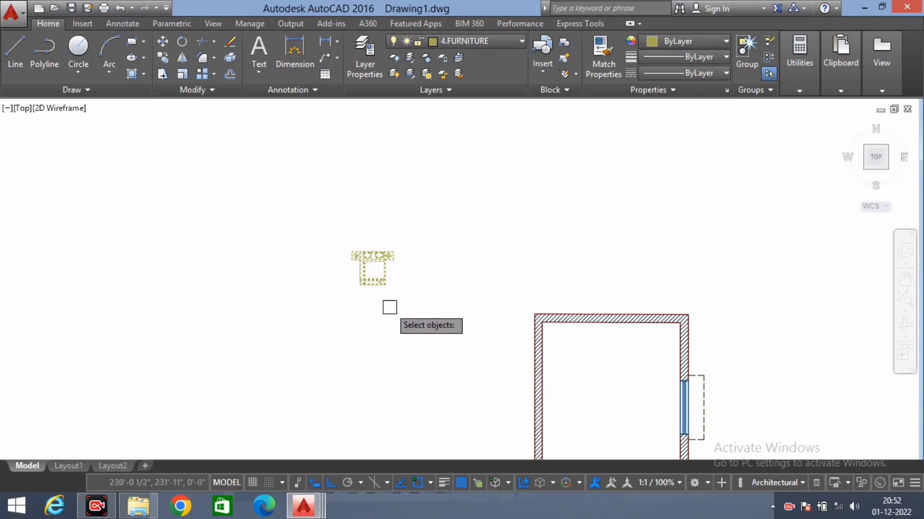
{"action": "key", "text": "Return"}
{"action": "scroll", "coordinate": [391, 305], "scroll_direction": "up", "scroll_amount": 5}
{"action": "left_click", "coordinate": [378, 294]}
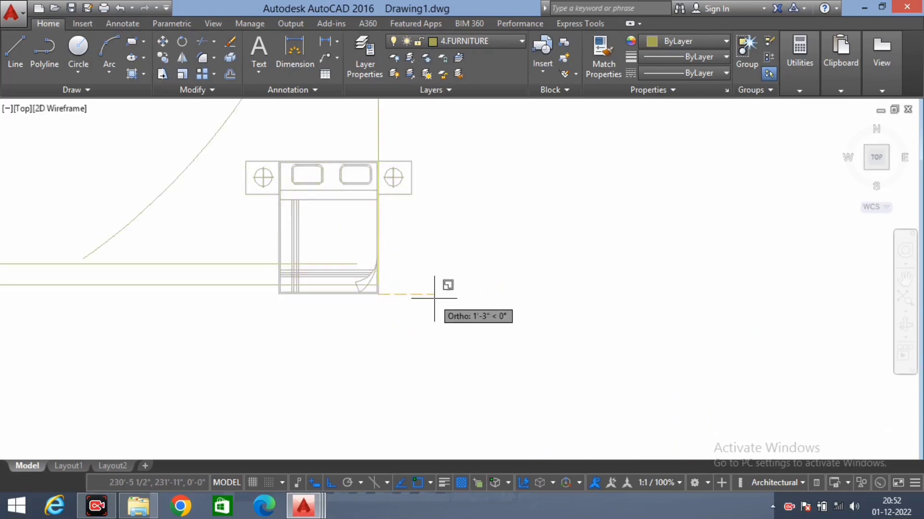
{"action": "scroll", "coordinate": [432, 296], "scroll_direction": "down", "scroll_amount": 5}
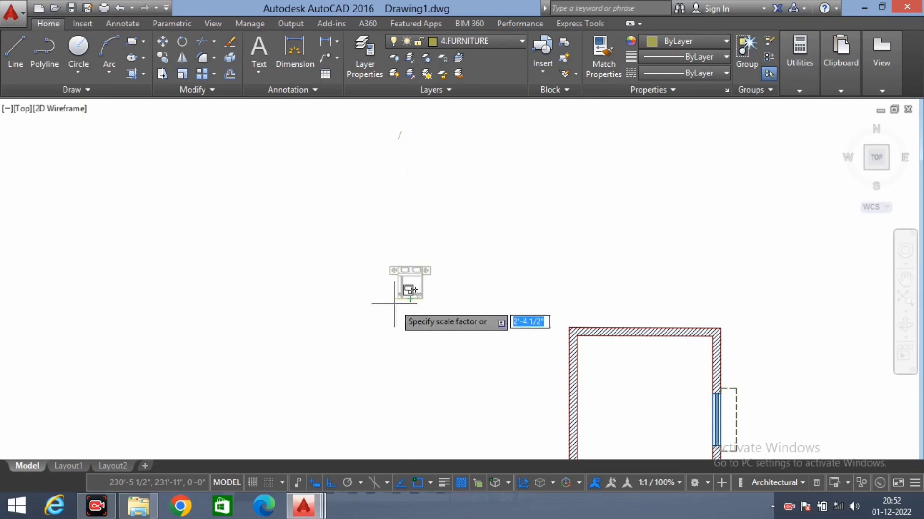
{"action": "scroll", "coordinate": [418, 301], "scroll_direction": "up", "scroll_amount": 6}
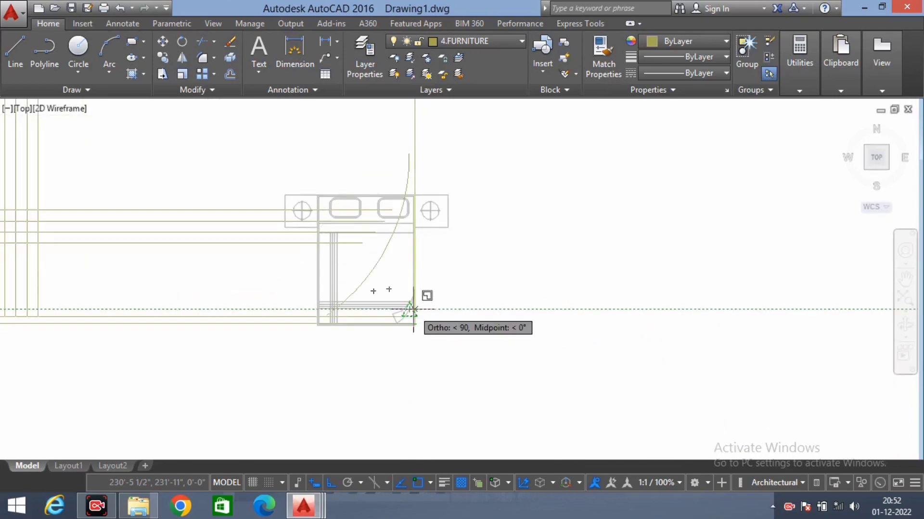
{"action": "scroll", "coordinate": [411, 312], "scroll_direction": "down", "scroll_amount": 5}
- Finish enlarging, then trial-move the bed into the room against the top wall
{"action": "key", "text": "Escape"}
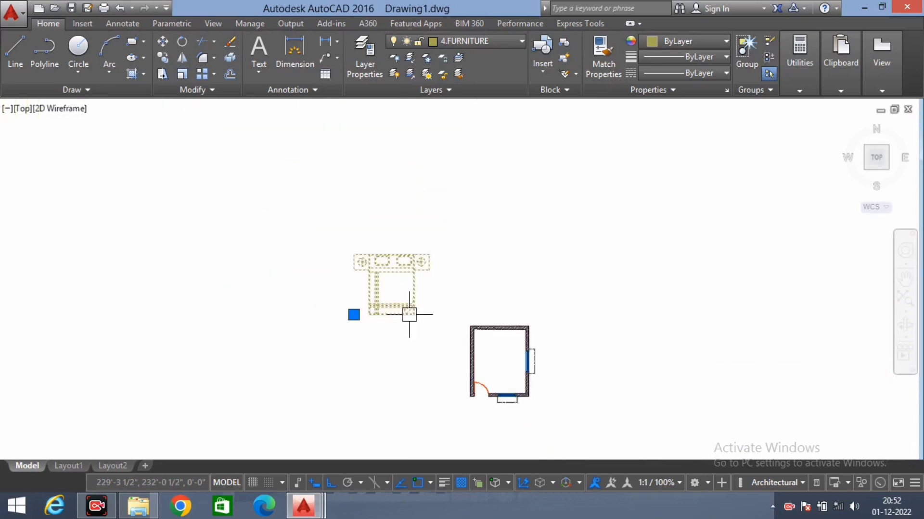
{"action": "type", "text": "co"}
{"action": "key", "text": "Return"}
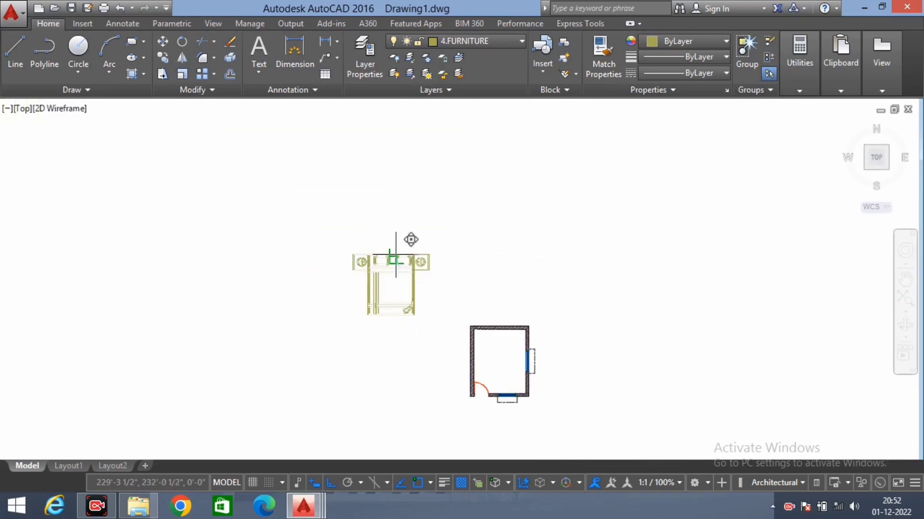
{"action": "left_click", "coordinate": [409, 237]}
{"action": "key", "text": "Escape"}
{"action": "scroll", "coordinate": [424, 385], "scroll_direction": "up", "scroll_amount": 4}
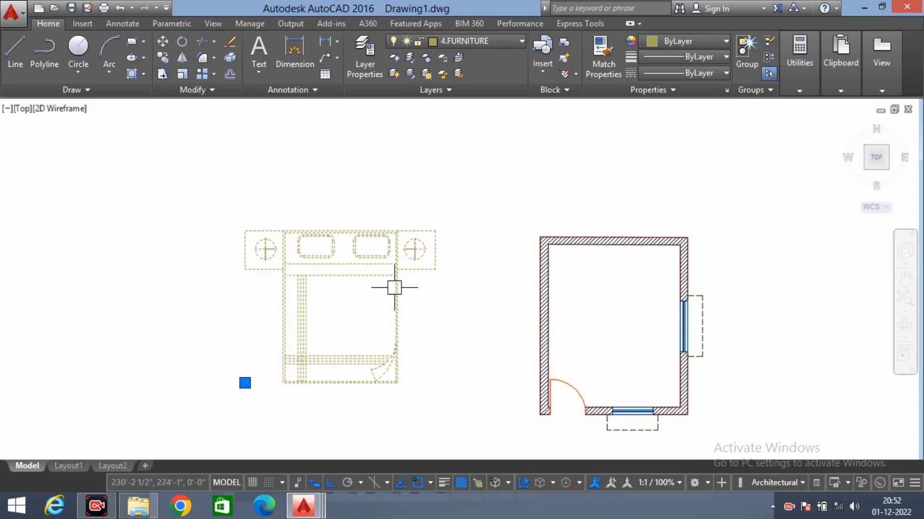
{"action": "type", "text": "M"}
{"action": "key", "text": "Return"}
{"action": "left_click", "coordinate": [340, 231]}
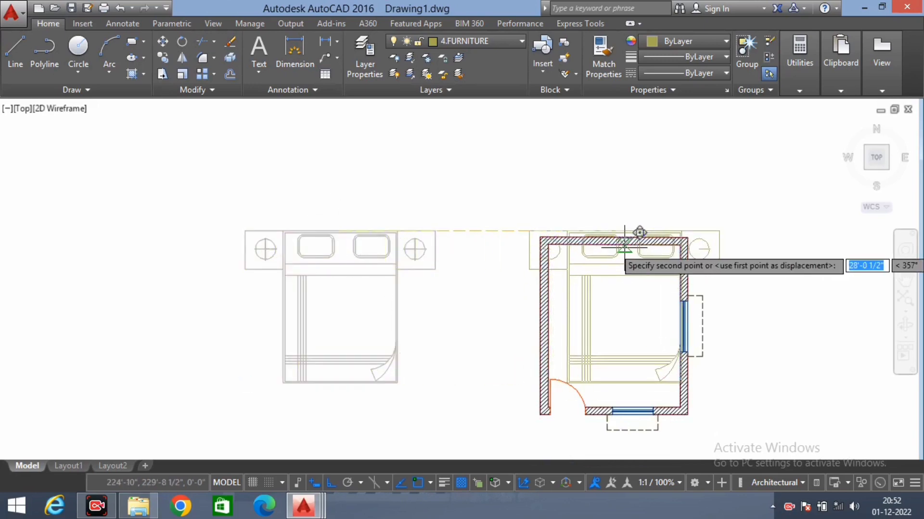
{"action": "left_click", "coordinate": [624, 248]}
- Bring the bed back out and place it slightly left of the room
{"action": "middle_click_drag", "start_coordinate": [625, 248], "coordinate": [543, 199]}
{"action": "left_click_drag", "start_coordinate": [442, 357], "coordinate": [637, 201]}
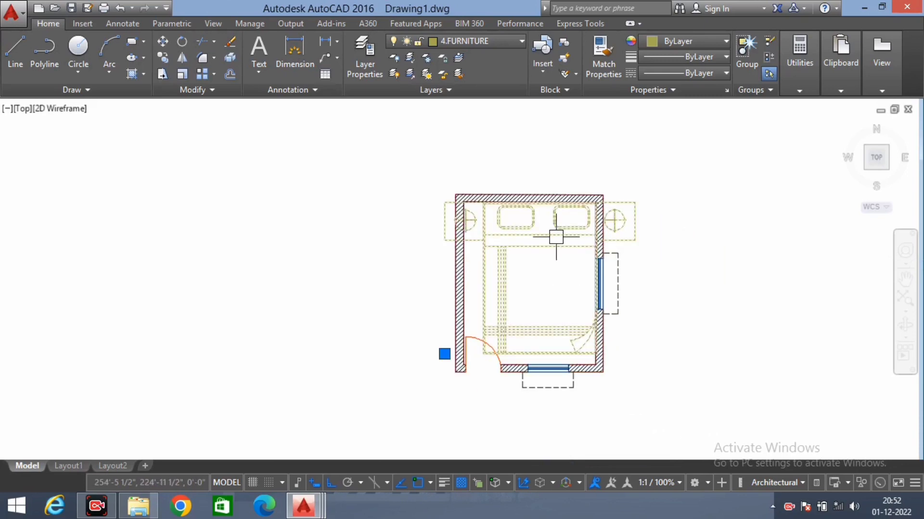
{"action": "key", "text": "Return"}
{"action": "left_click", "coordinate": [718, 231]}
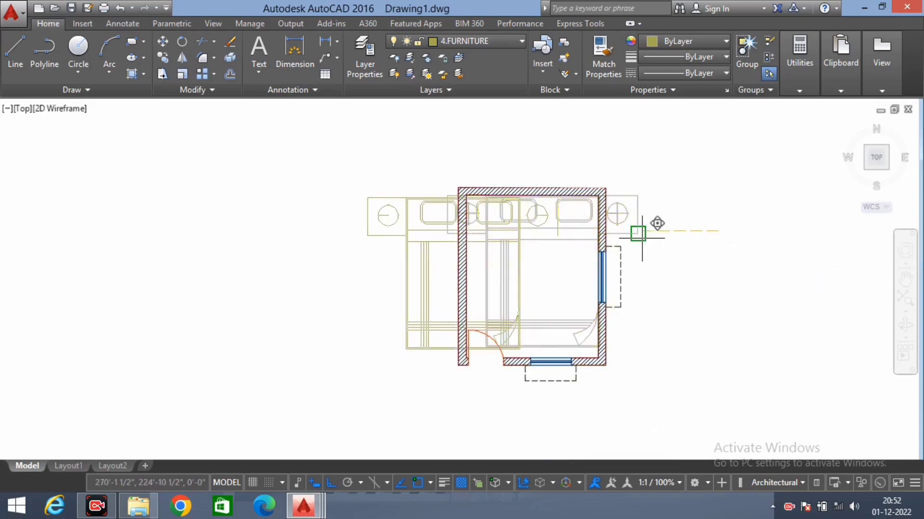
{"action": "key", "text": "Escape"}
{"action": "left_click", "coordinate": [384, 244]}
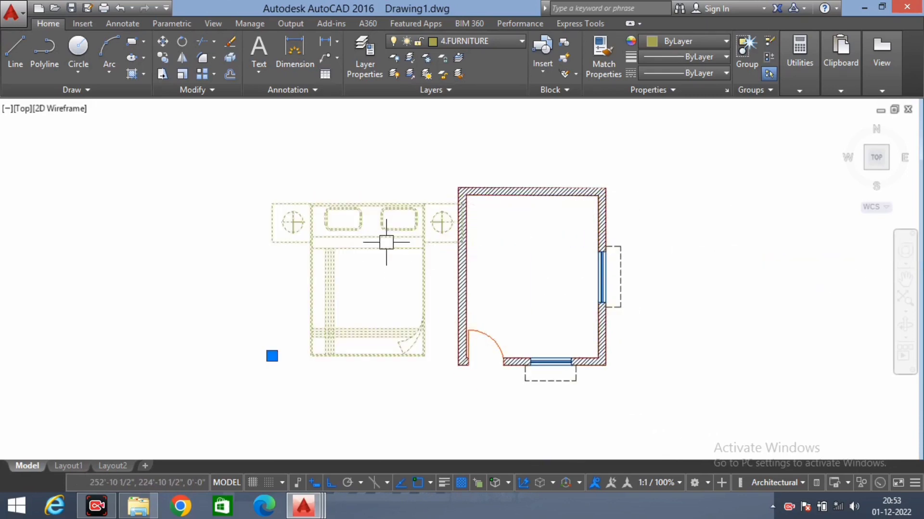
{"action": "type", "text": "m"}
{"action": "key", "text": "Return"}
{"action": "left_click", "coordinate": [383, 155]}
{"action": "left_click", "coordinate": [363, 156]}
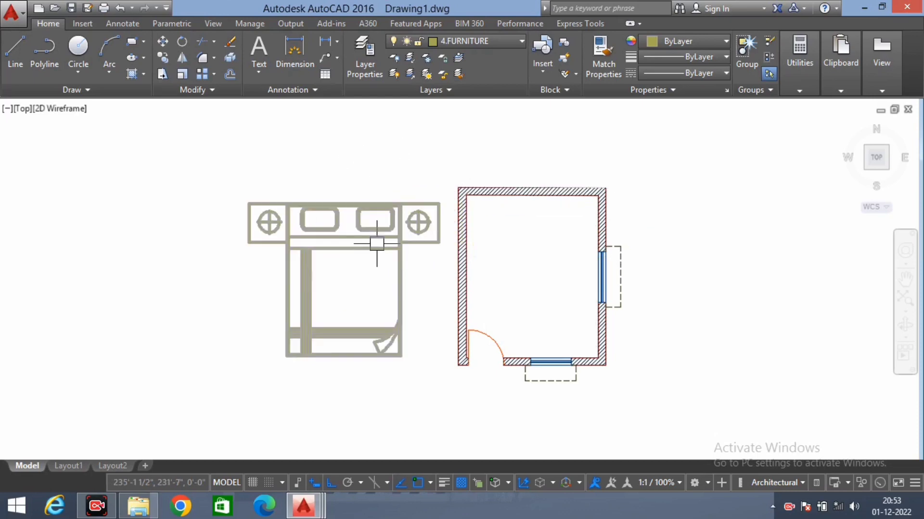
- Rescale the bed by reference, using its top and bottom points, to a shorter length
{"action": "type", "text": "c"}
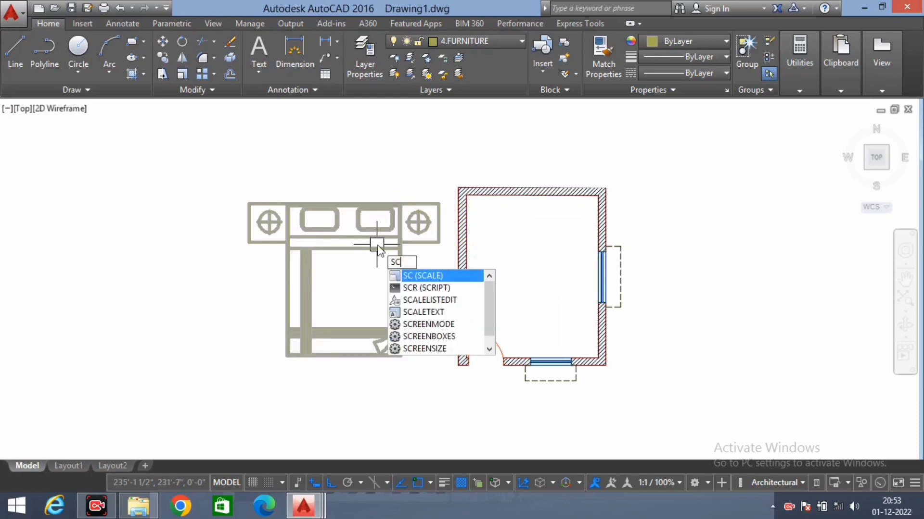
{"action": "key", "text": "Return"}
{"action": "left_click", "coordinate": [370, 208]}
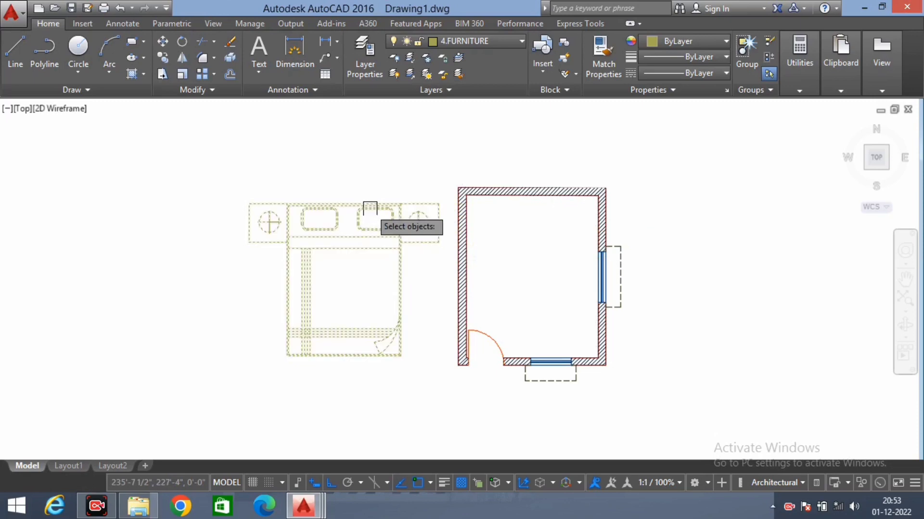
{"action": "key", "text": "Return"}
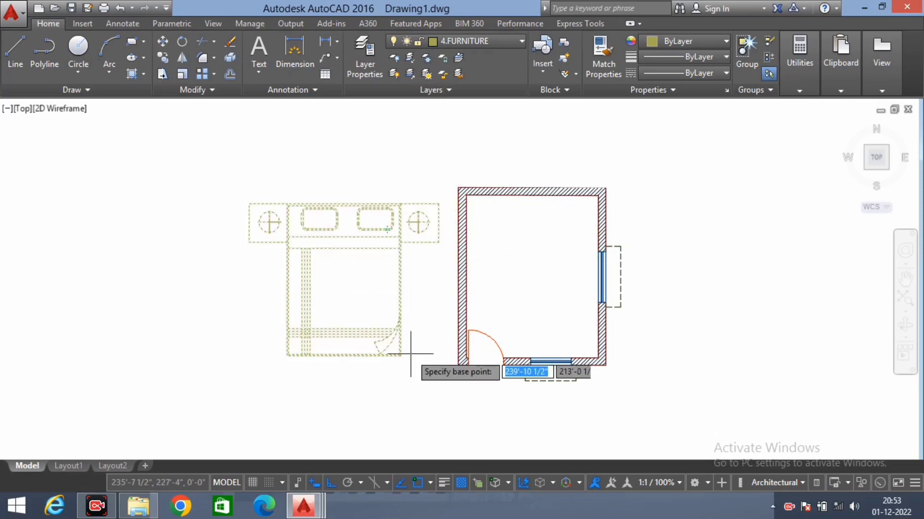
{"action": "left_click", "coordinate": [343, 204]}
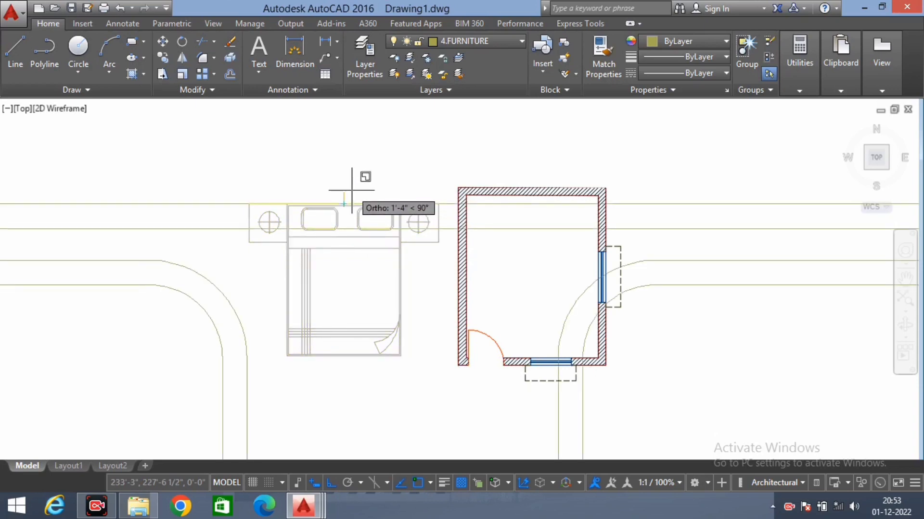
{"action": "type", "text": "r"}
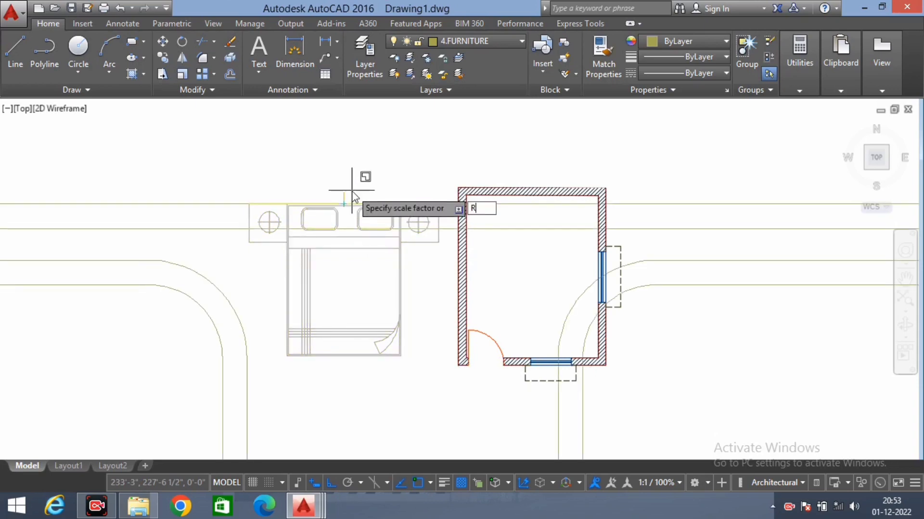
{"action": "key", "text": "Return"}
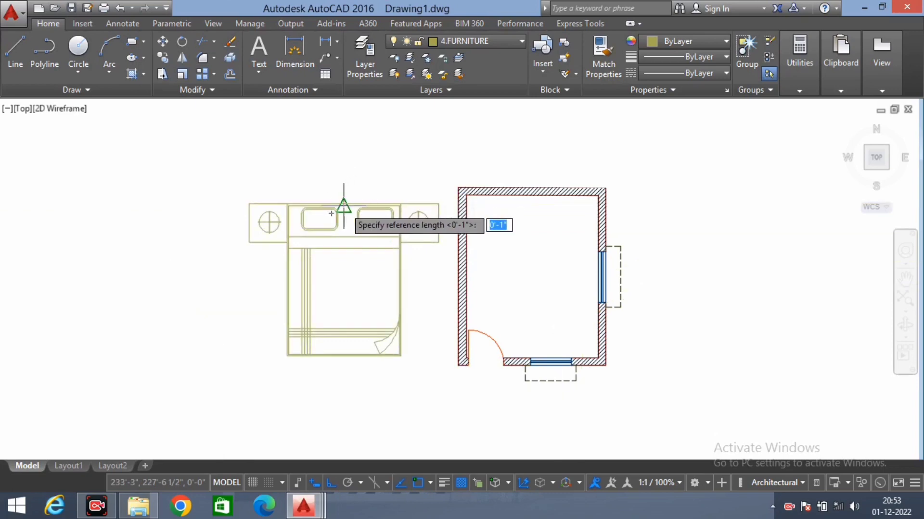
{"action": "left_click", "coordinate": [342, 201]}
{"action": "left_click", "coordinate": [343, 356]}
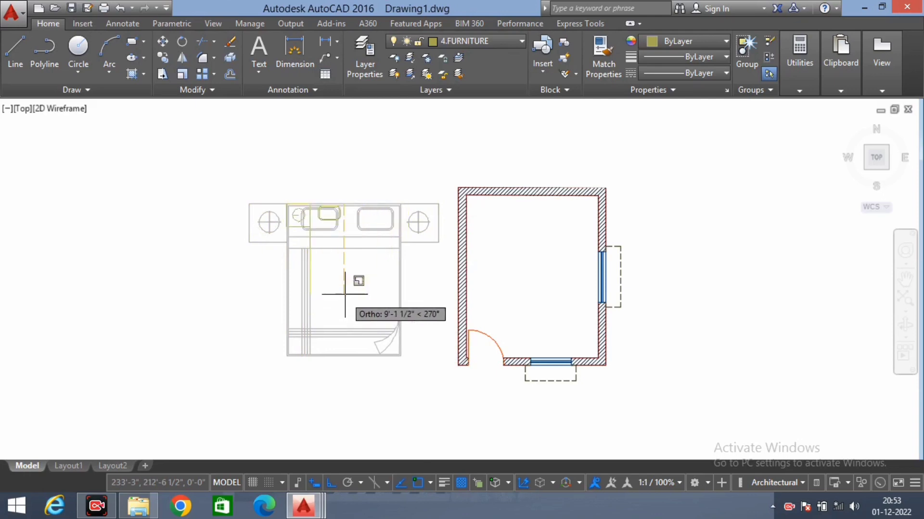
{"action": "left_click", "coordinate": [359, 277]}
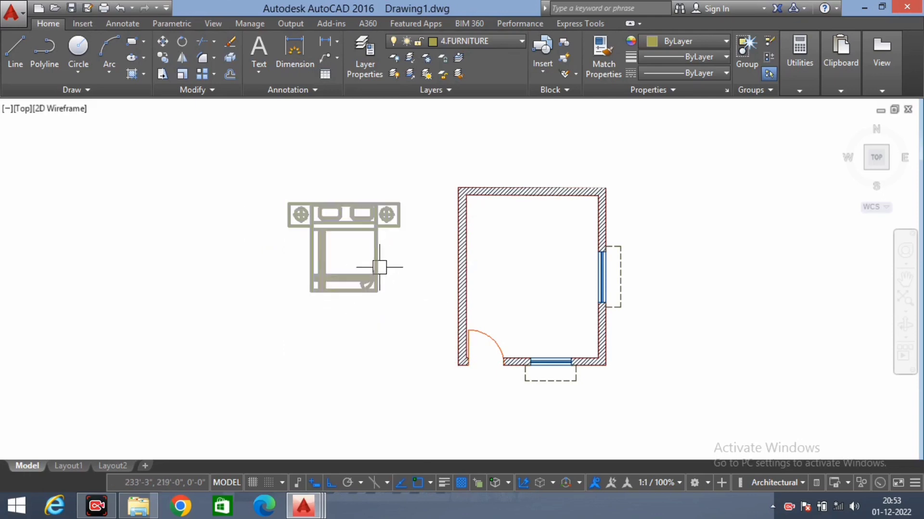
{"action": "left_click", "coordinate": [378, 265]}
{"action": "type", "text": "M"}
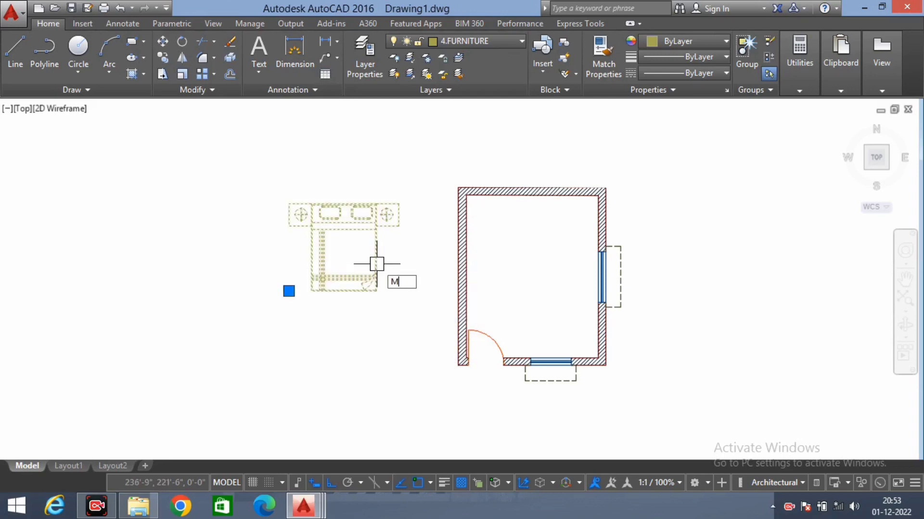
- Move the bed by its top midpoint onto the inner face of the room's top wall
{"action": "key", "text": "Return"}
{"action": "left_click", "coordinate": [337, 210]}
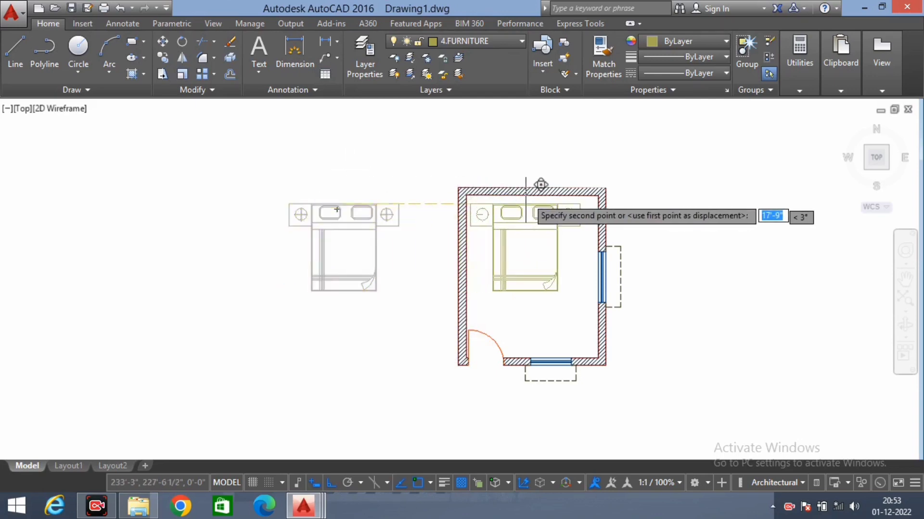
{"action": "left_click", "coordinate": [523, 205]}
{"action": "scroll", "coordinate": [580, 223], "scroll_direction": "up", "scroll_amount": 2}
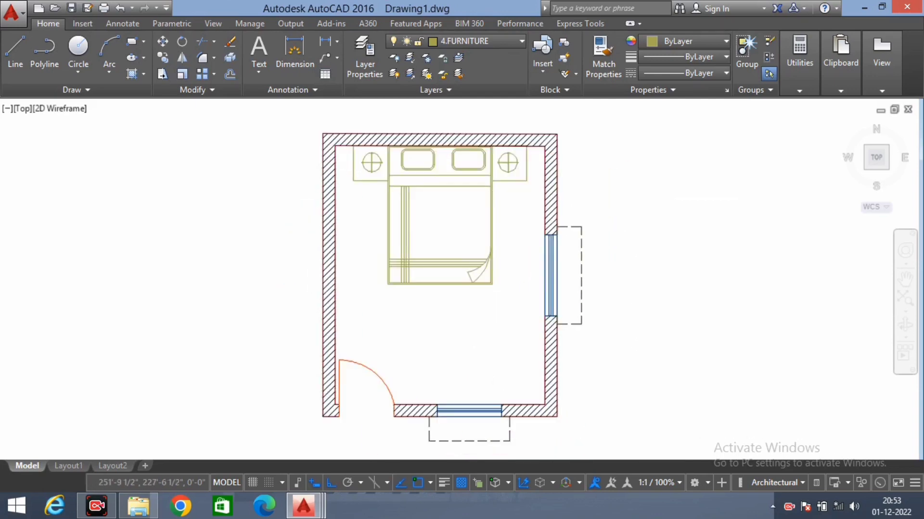
{"action": "middle_click_drag", "start_coordinate": [548, 244], "coordinate": [534, 228]}
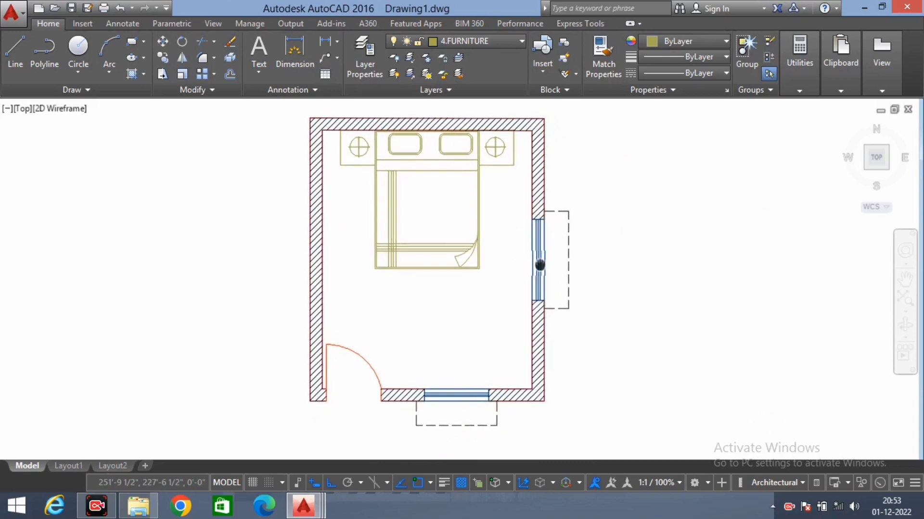
{"action": "scroll", "coordinate": [538, 262], "scroll_direction": "down", "scroll_amount": 2}
{"action": "scroll", "coordinate": [516, 233], "scroll_direction": "up", "scroll_amount": 4}
{"action": "scroll", "coordinate": [495, 273], "scroll_direction": "down", "scroll_amount": 3}
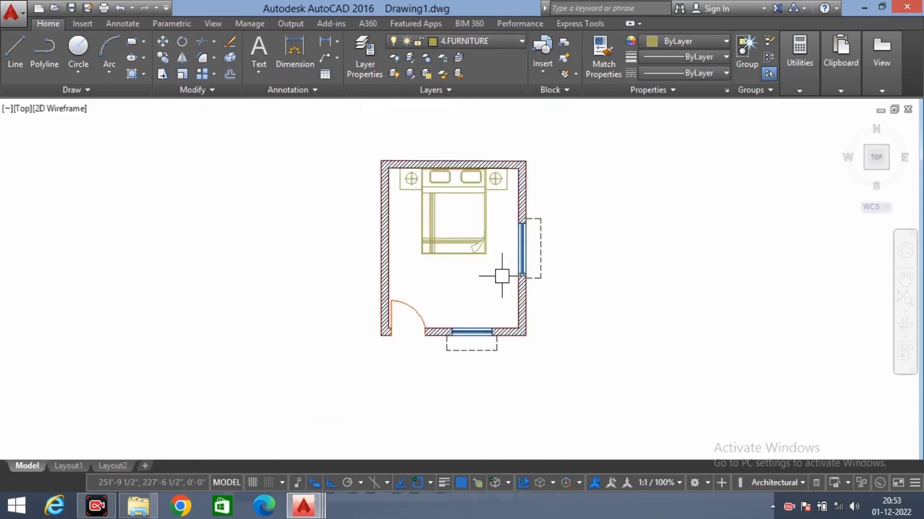
{"action": "middle_click_drag", "start_coordinate": [495, 273], "coordinate": [478, 274]}
{"action": "scroll", "coordinate": [416, 306], "scroll_direction": "up", "scroll_amount": 1}
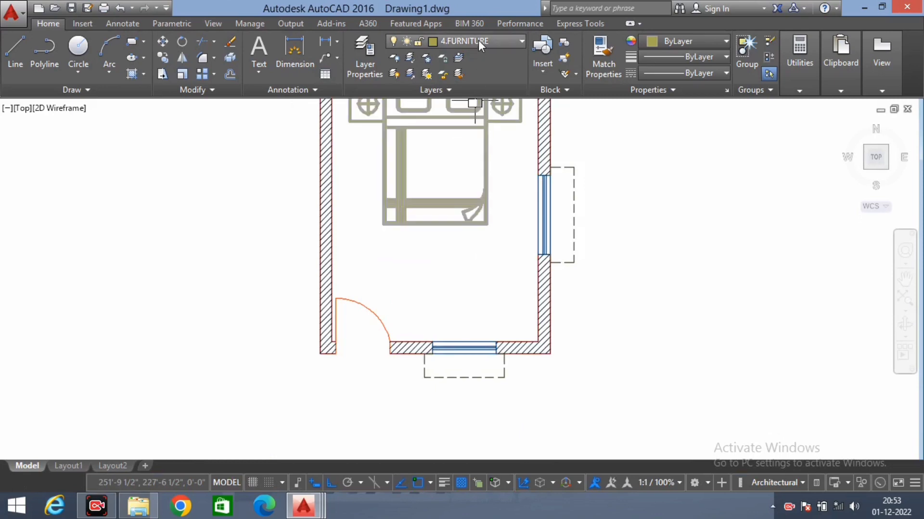
{"action": "middle_click_drag", "start_coordinate": [457, 211], "coordinate": [458, 290]}
{"action": "scroll", "coordinate": [434, 184], "scroll_direction": "up", "scroll_amount": 2}
{"action": "scroll", "coordinate": [434, 183], "scroll_direction": "down", "scroll_amount": 2}
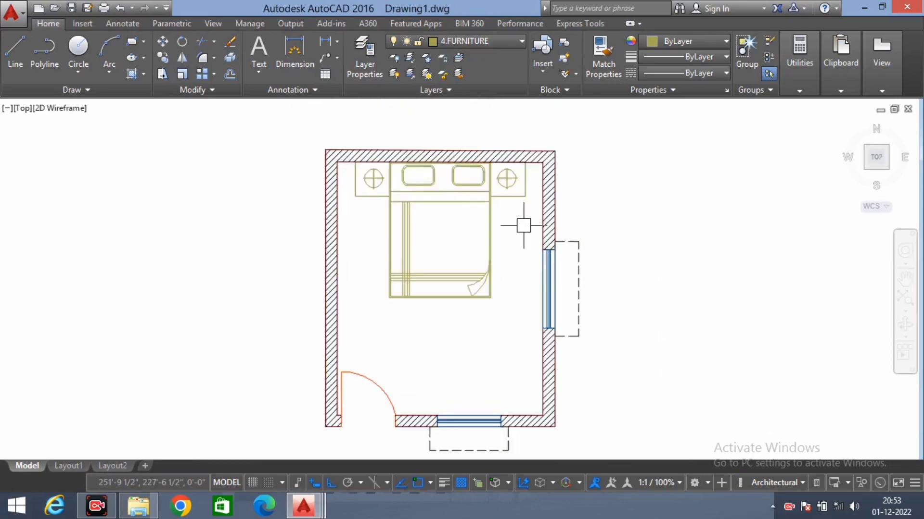
- Make 7.DIM the current layer
{"action": "left_click", "coordinate": [482, 40]}
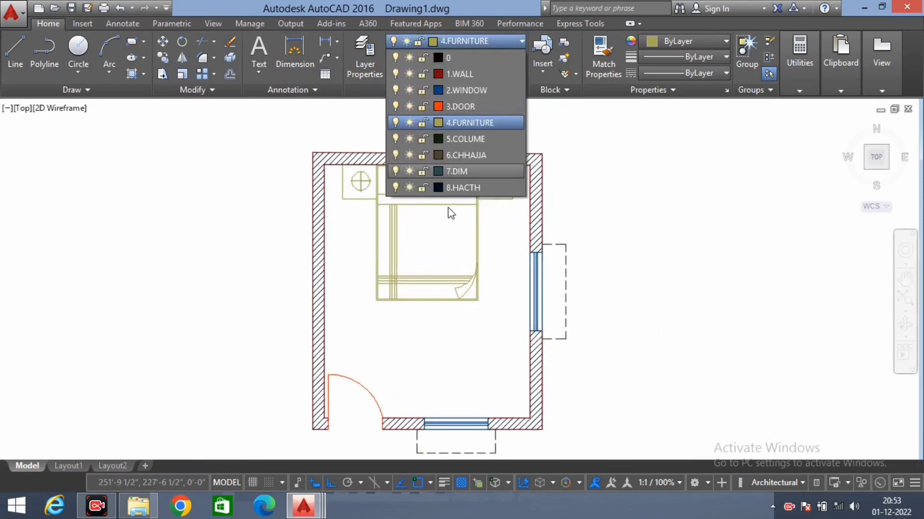
{"action": "left_click", "coordinate": [461, 171]}
{"action": "middle_click_drag", "start_coordinate": [439, 272], "coordinate": [431, 275]}
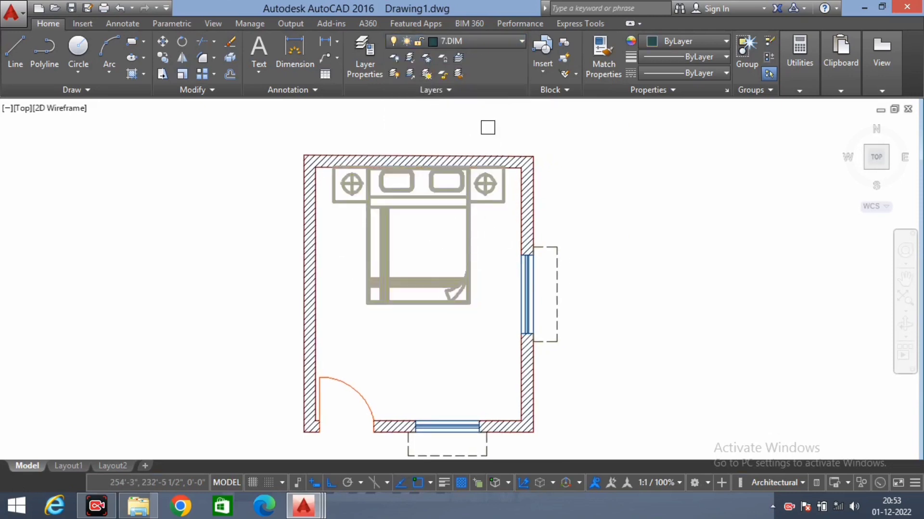
{"action": "left_click", "coordinate": [482, 40]}
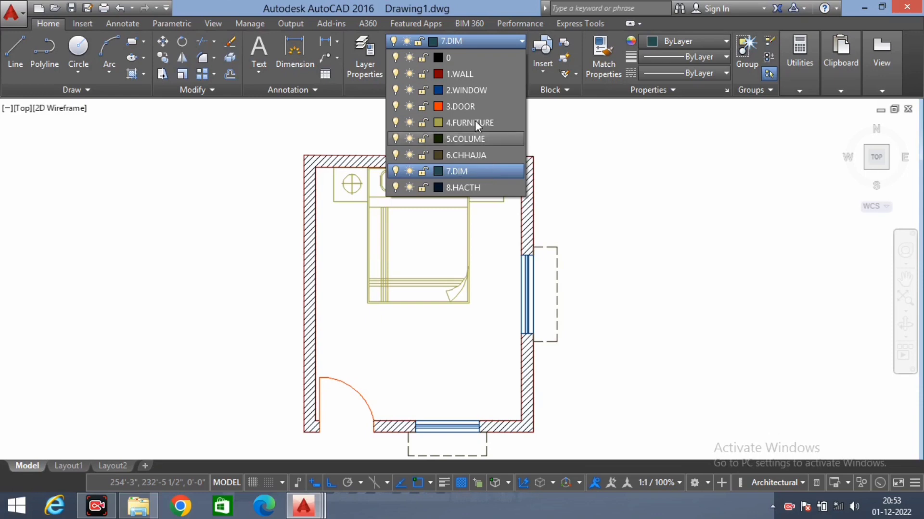
{"action": "left_click", "coordinate": [484, 168]}
{"action": "middle_click_drag", "start_coordinate": [454, 231], "coordinate": [453, 219]}
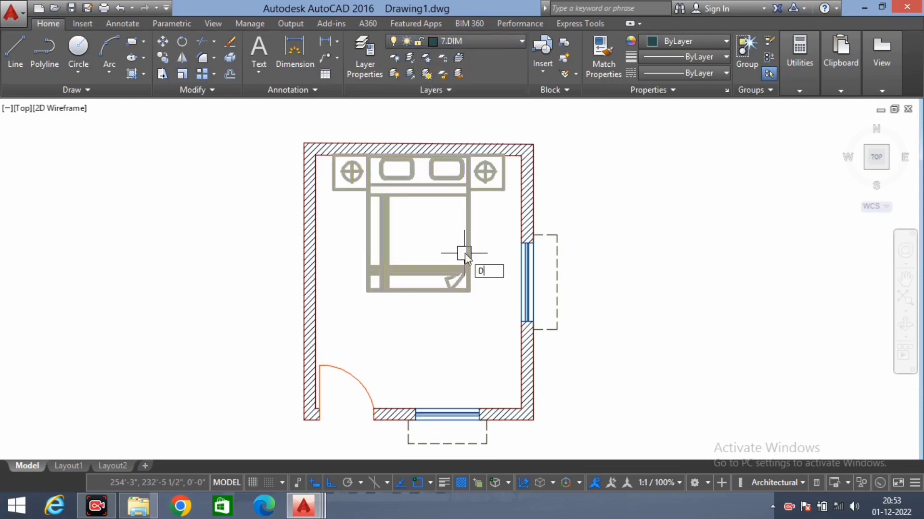
{"action": "type", "text": "D"}
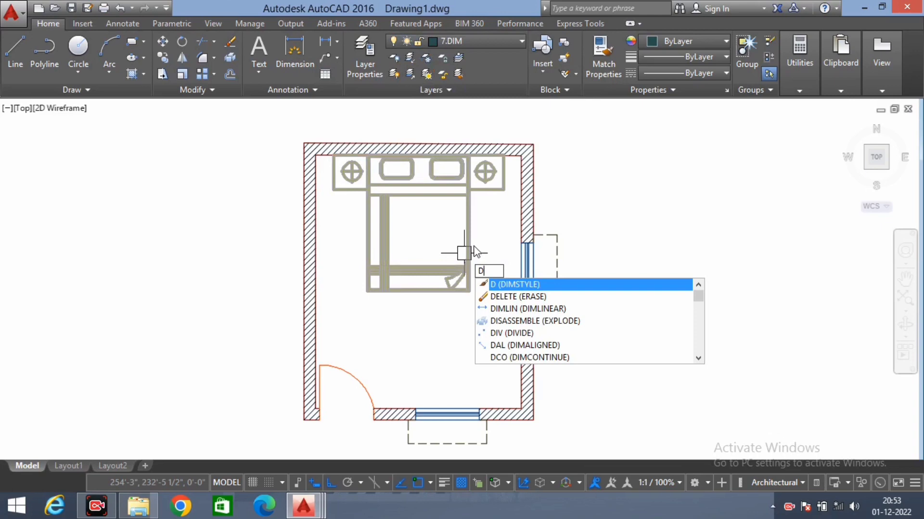
{"action": "key", "text": "Return"}
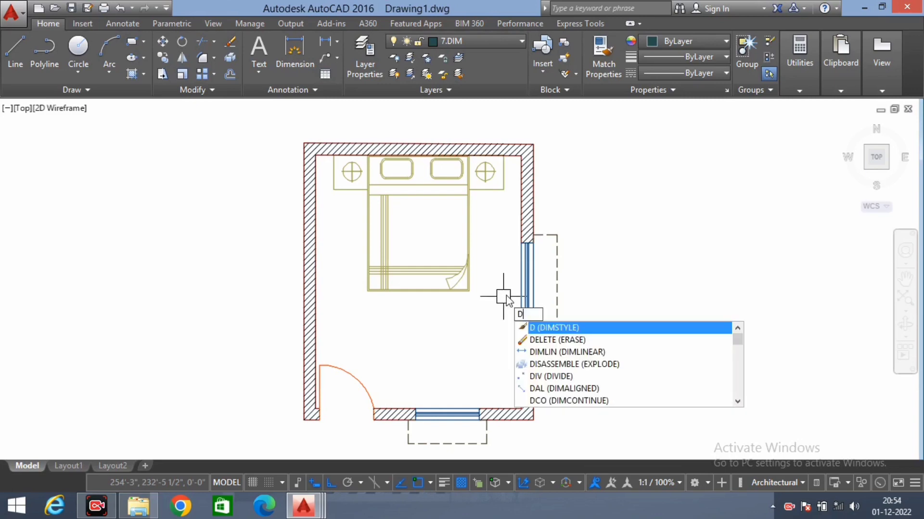
- Add a 13' linear dimension between the inner left and right walls
{"action": "key", "text": "Return"}
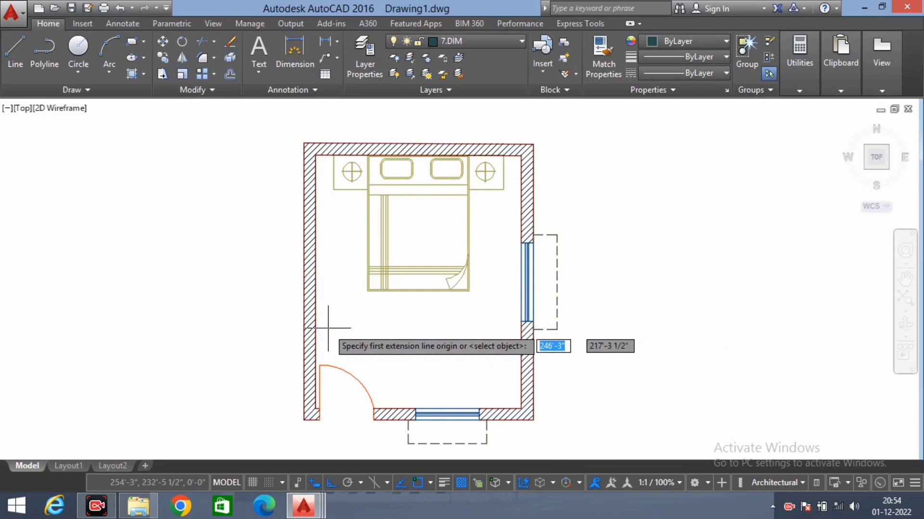
{"action": "left_click", "coordinate": [315, 324]}
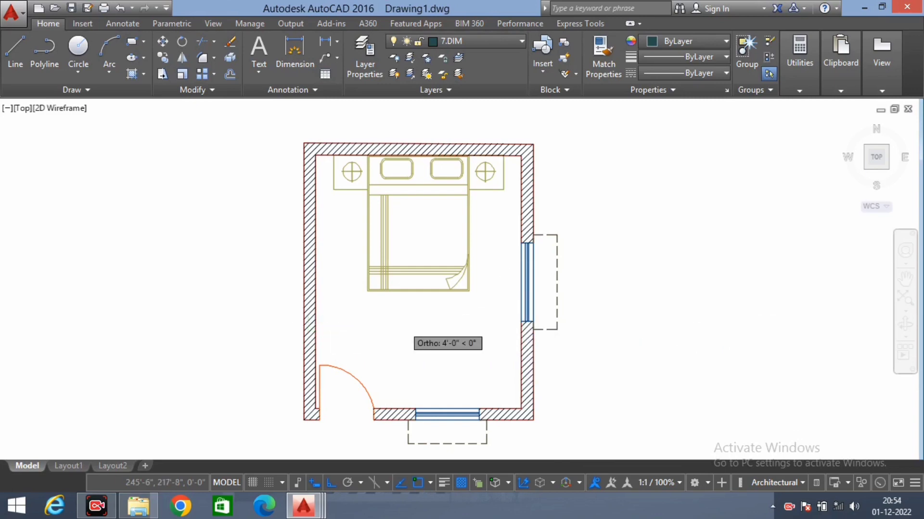
{"action": "left_click", "coordinate": [521, 333]}
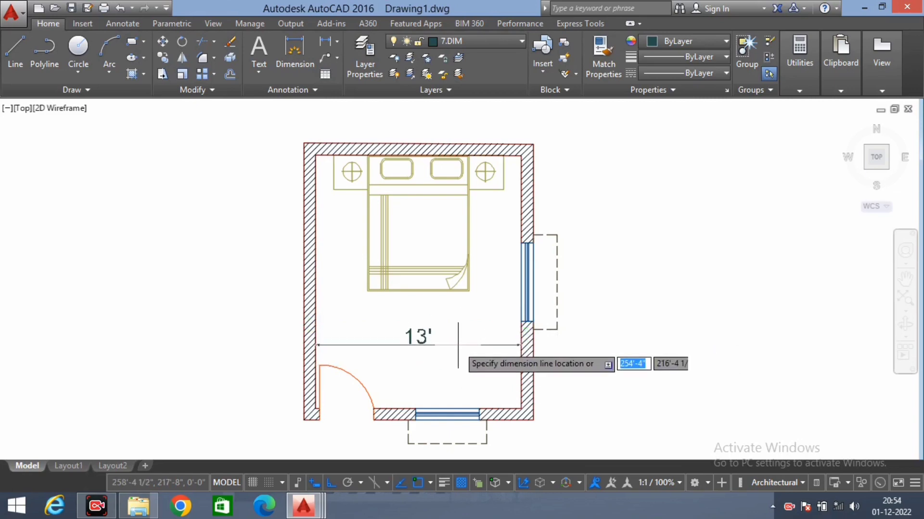
{"action": "middle_click_drag", "start_coordinate": [453, 392], "coordinate": [457, 389]}
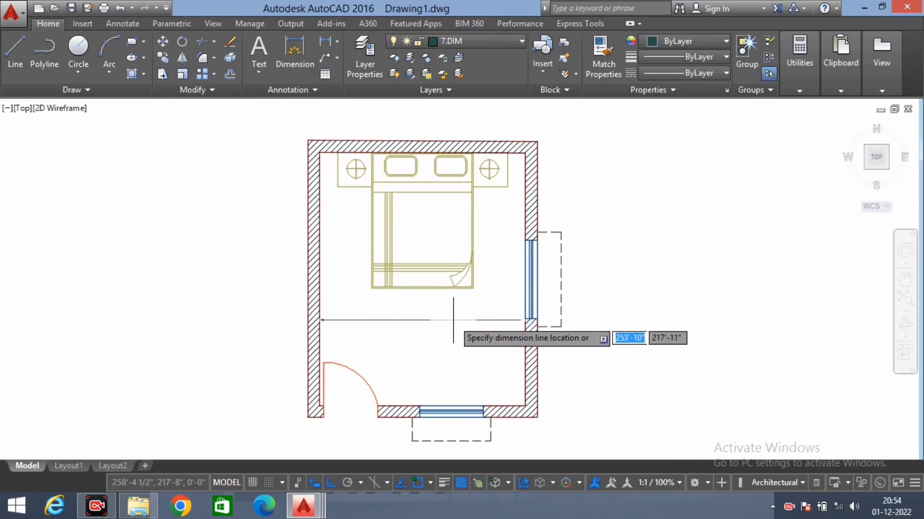
{"action": "left_click", "coordinate": [443, 351]}
- Add a 16' linear dimension along the right wall's inner corners
{"action": "key", "text": "Return"}
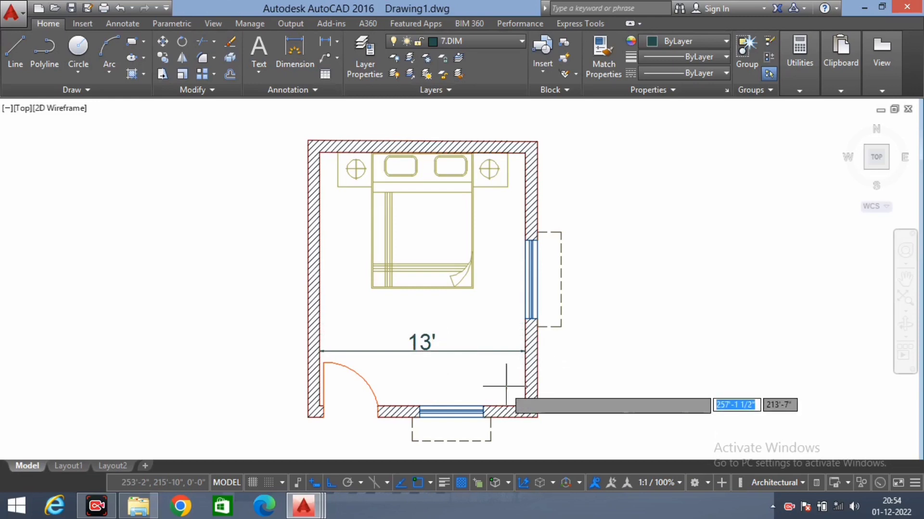
{"action": "left_click", "coordinate": [516, 405]}
{"action": "scroll", "coordinate": [511, 148], "scroll_direction": "up", "scroll_amount": 3}
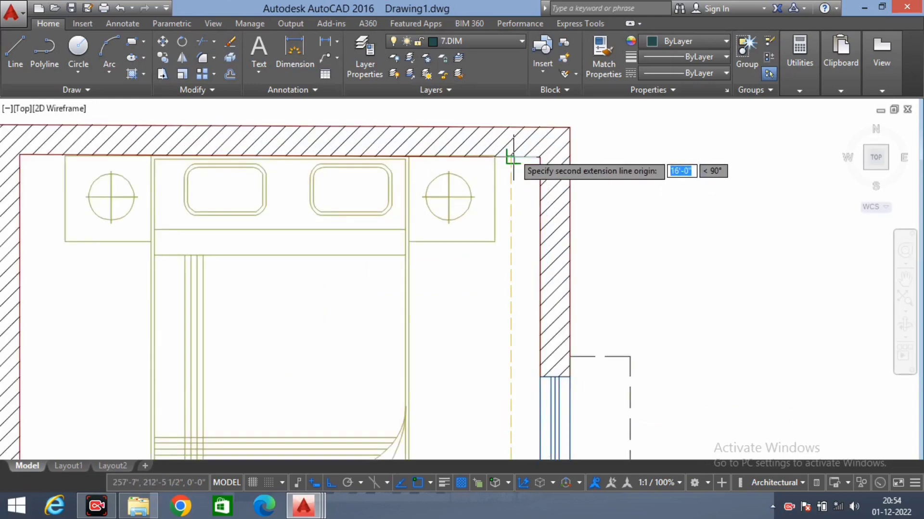
{"action": "left_click", "coordinate": [504, 179]}
{"action": "scroll", "coordinate": [510, 284], "scroll_direction": "down", "scroll_amount": 4}
{"action": "middle_click_drag", "start_coordinate": [511, 289], "coordinate": [511, 186]}
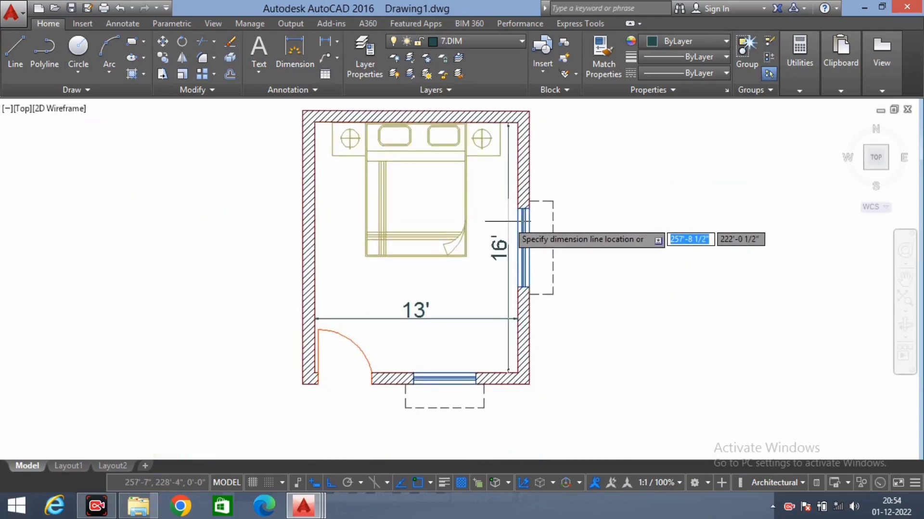
{"action": "left_click", "coordinate": [507, 222]}
{"action": "scroll", "coordinate": [507, 222], "scroll_direction": "down", "scroll_amount": 2}
{"action": "scroll", "coordinate": [372, 196], "scroll_direction": "up", "scroll_amount": 2}
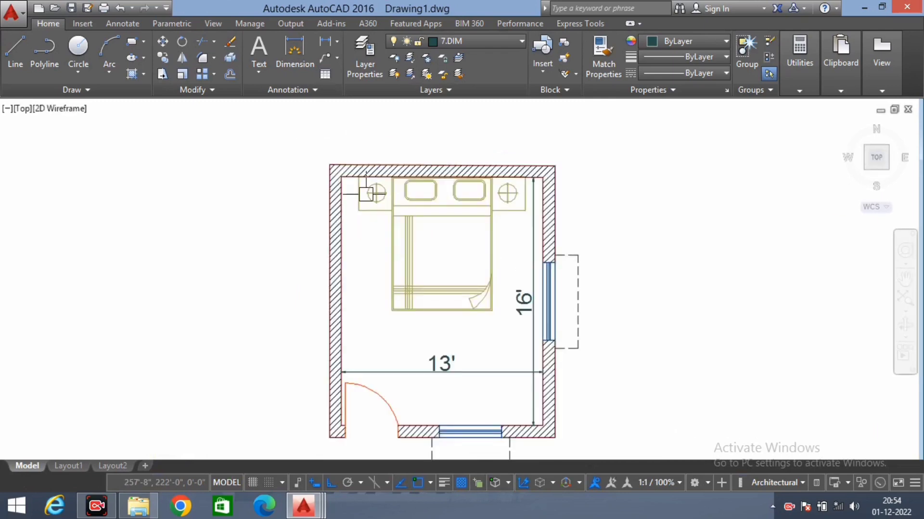
{"action": "scroll", "coordinate": [350, 166], "scroll_direction": "up", "scroll_amount": 1}
{"action": "middle_click_drag", "start_coordinate": [388, 216], "coordinate": [388, 247]}
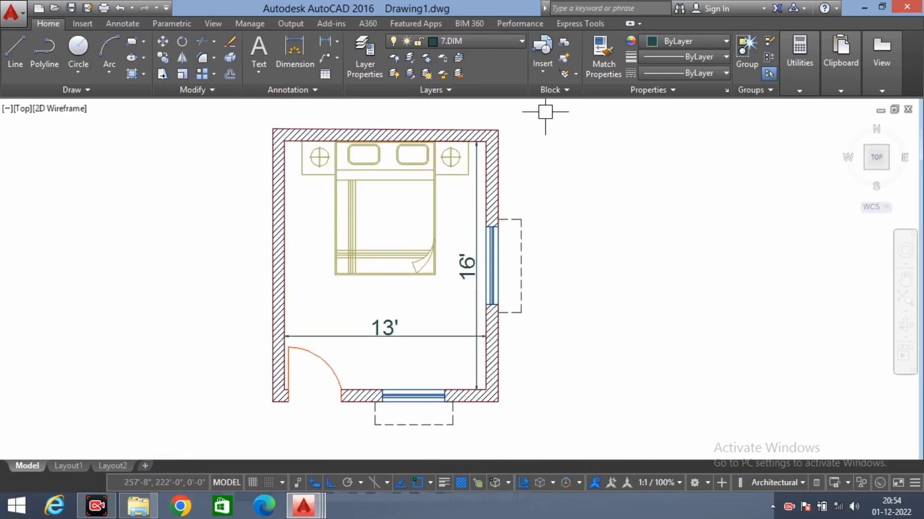
- Turn off the current 7.DIM layer using its light bulb in the layer list
{"action": "left_click", "coordinate": [472, 41]}
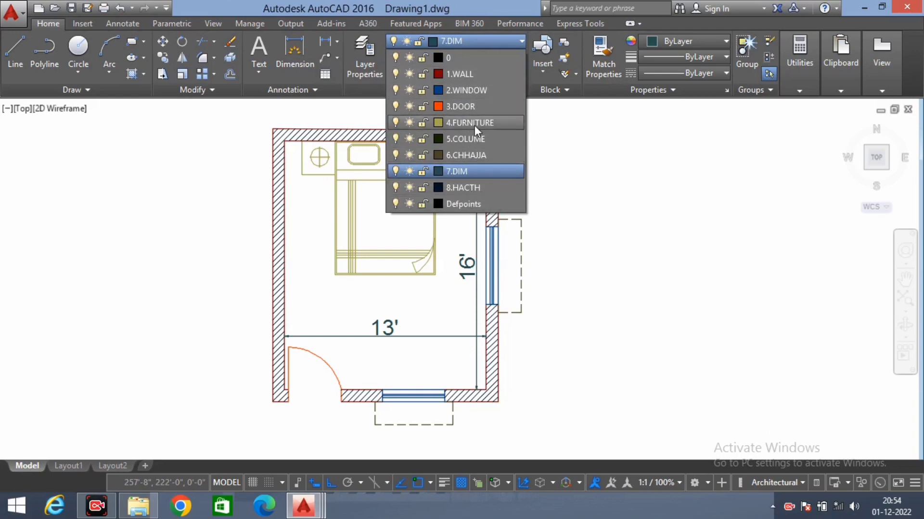
{"action": "left_click", "coordinate": [322, 264]}
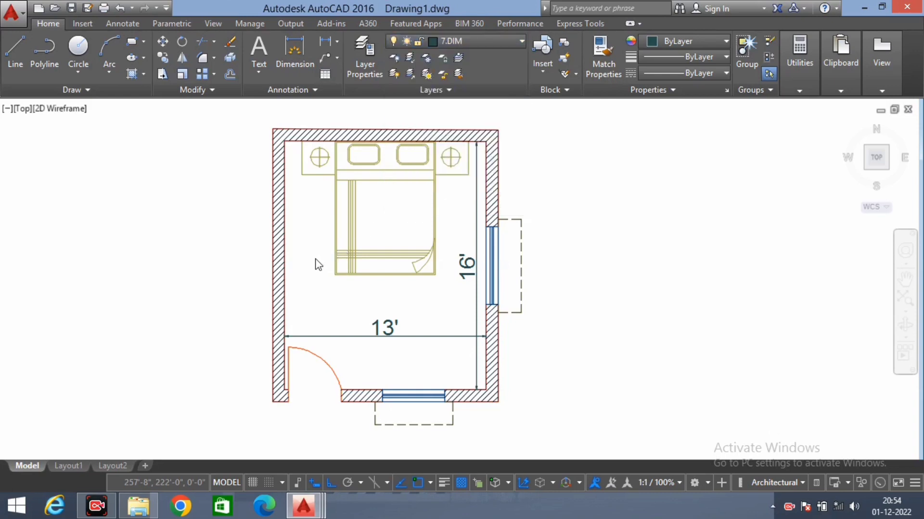
{"action": "middle_click_drag", "start_coordinate": [472, 261], "coordinate": [479, 273]}
{"action": "middle_click_drag", "start_coordinate": [443, 318], "coordinate": [420, 302]}
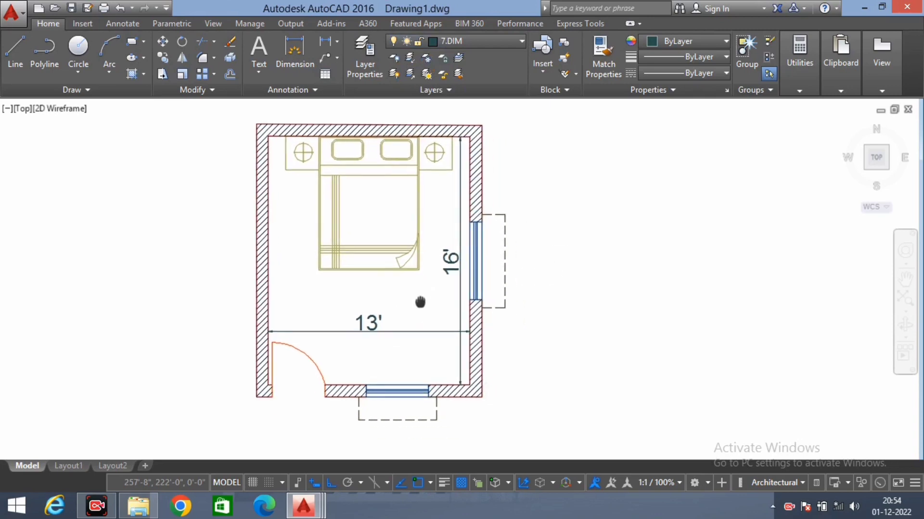
{"action": "left_click", "coordinate": [517, 40]}
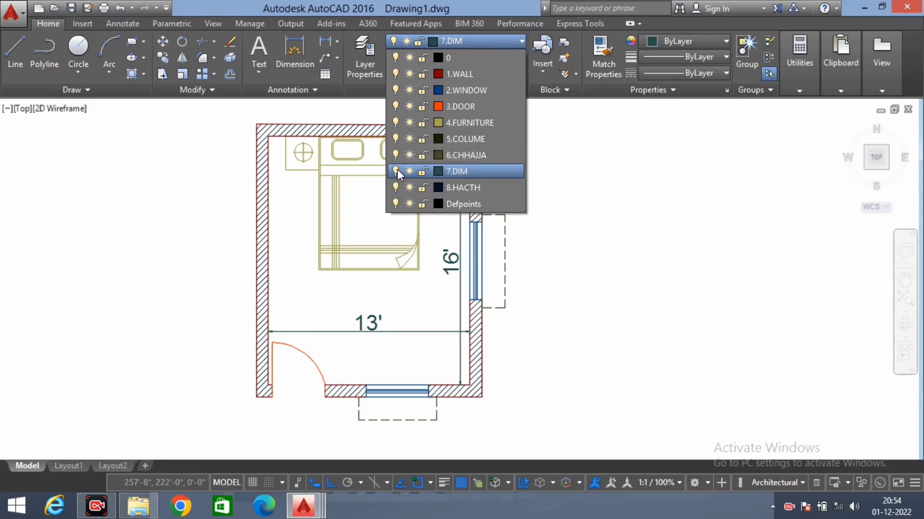
{"action": "left_click", "coordinate": [395, 172]}
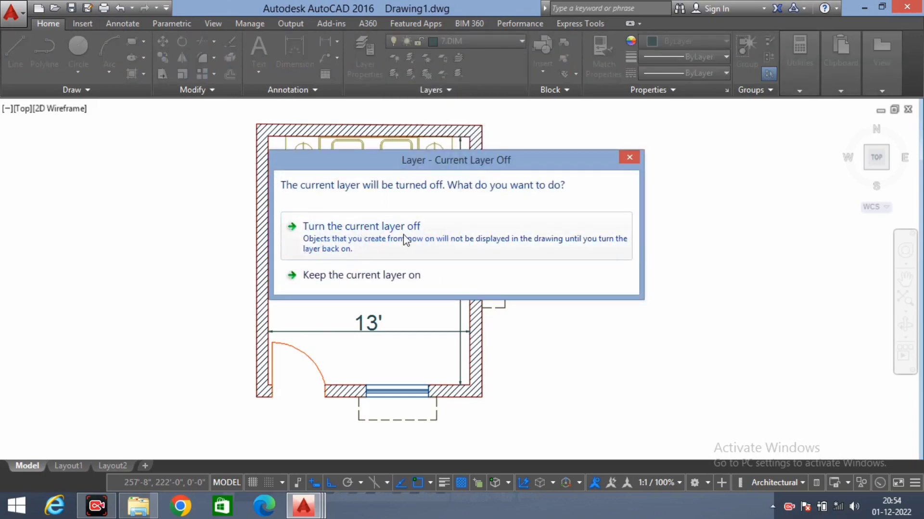
{"action": "left_click", "coordinate": [354, 243]}
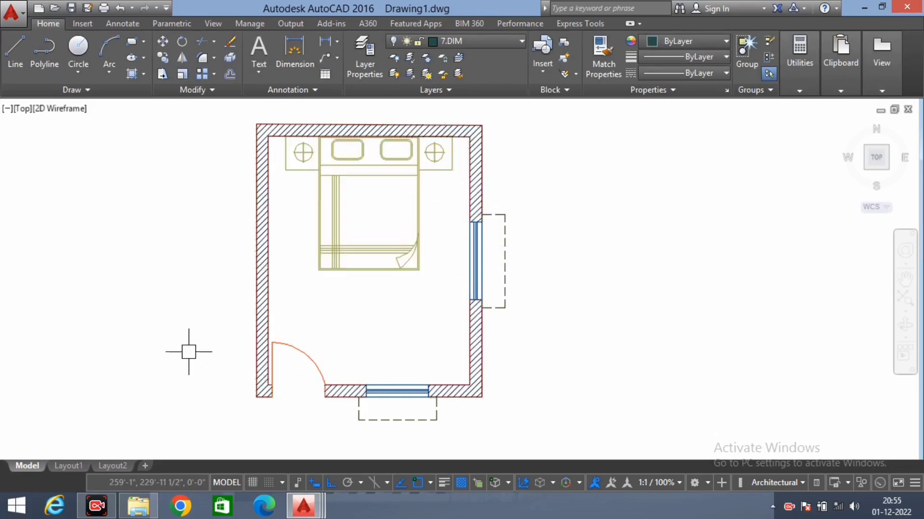
- Turn the 7.DIM layer back on, checking 3.DOOR and 2.WINDOW by toggling them off and on
{"action": "left_click", "coordinate": [489, 40]}
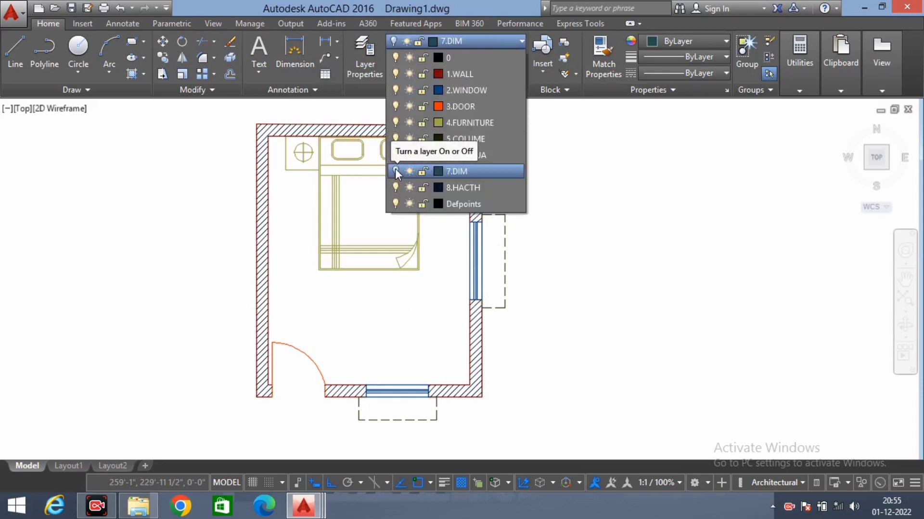
{"action": "left_click", "coordinate": [395, 171]}
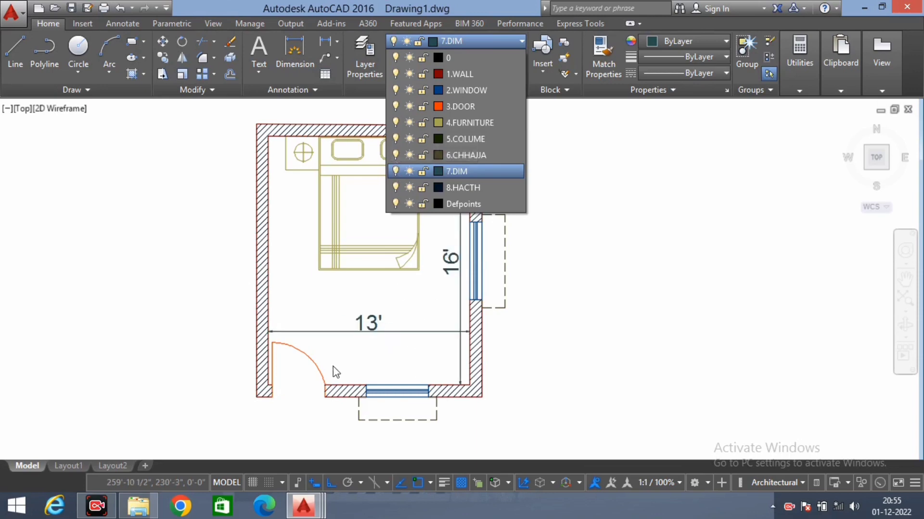
{"action": "left_click", "coordinate": [395, 106]}
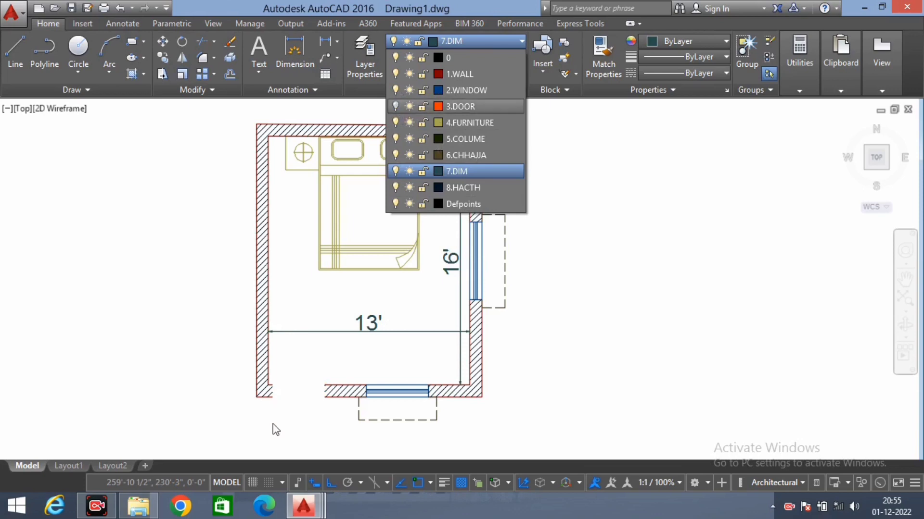
{"action": "left_click", "coordinate": [395, 106]}
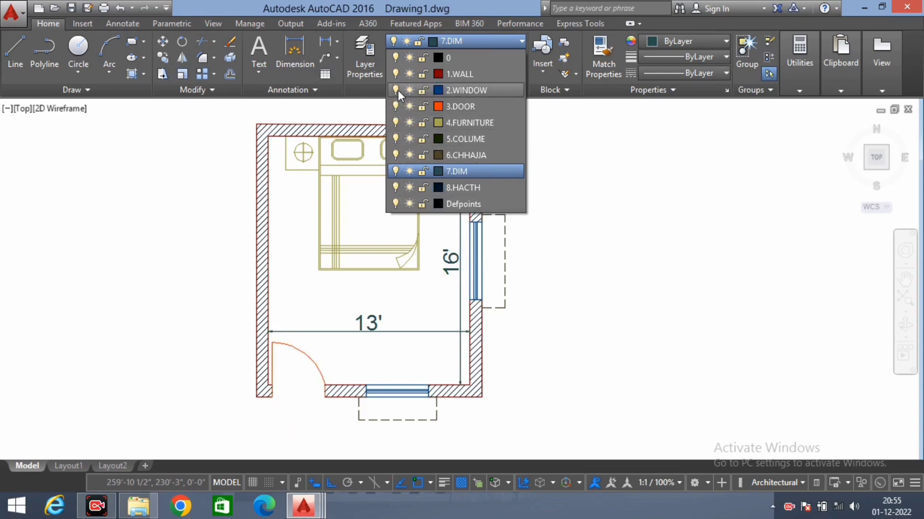
{"action": "left_click", "coordinate": [395, 90]}
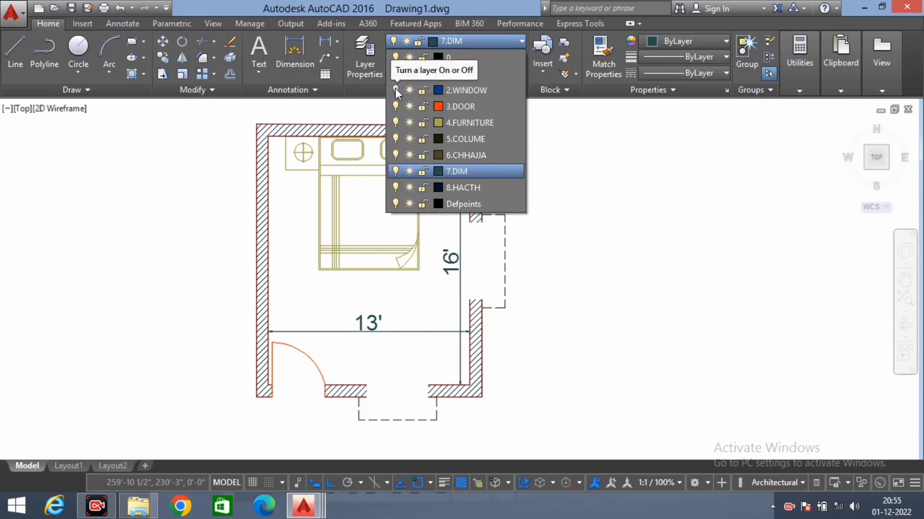
{"action": "left_click", "coordinate": [395, 90]}
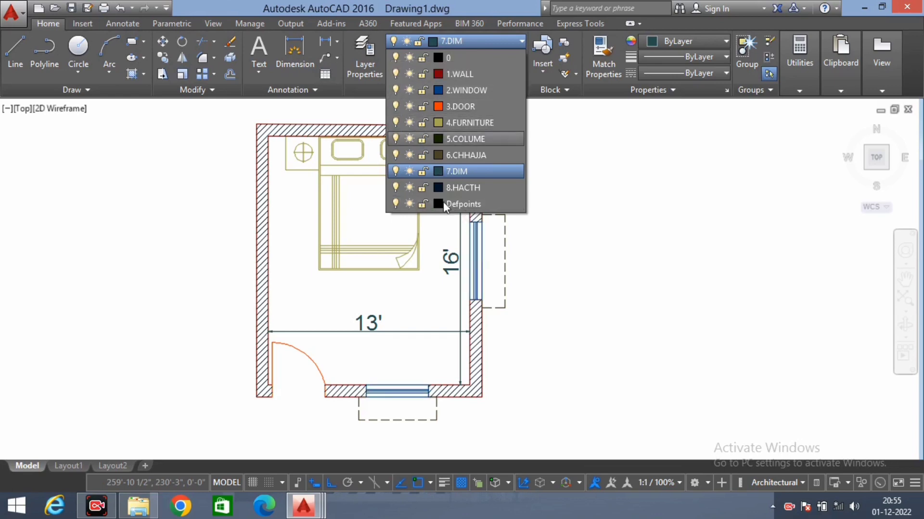
{"action": "left_click", "coordinate": [621, 249]}
{"action": "scroll", "coordinate": [558, 314], "scroll_direction": "down", "scroll_amount": 2}
{"action": "middle_click_drag", "start_coordinate": [539, 302], "coordinate": [544, 306]}
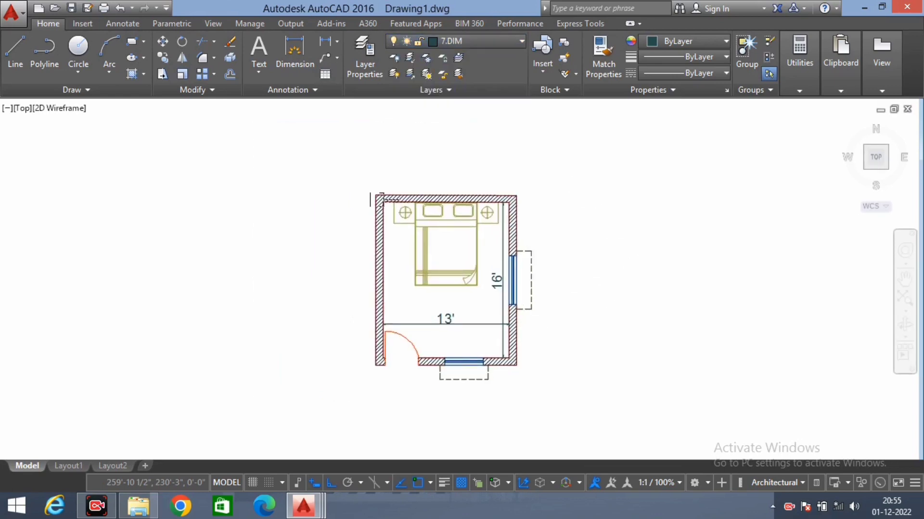
{"action": "middle_click_drag", "start_coordinate": [468, 311], "coordinate": [451, 315]}
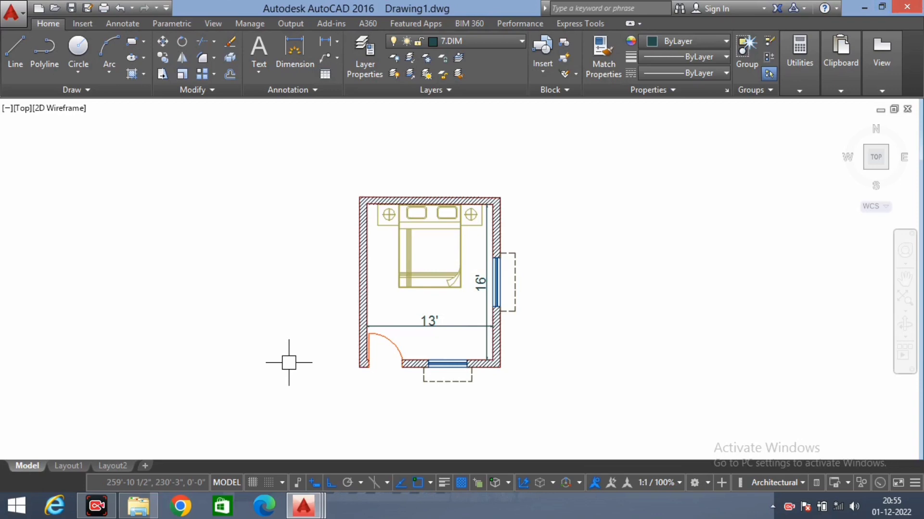
{"action": "scroll", "coordinate": [452, 302], "scroll_direction": "up", "scroll_amount": 2}
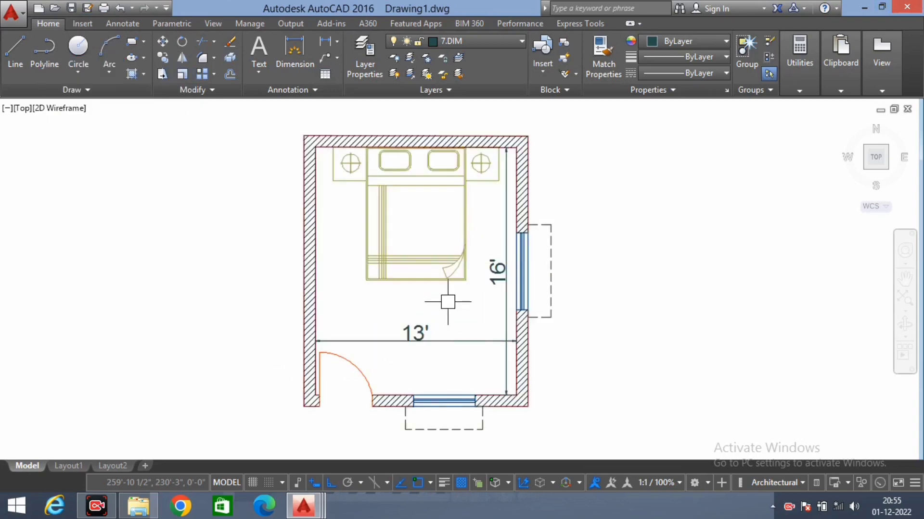